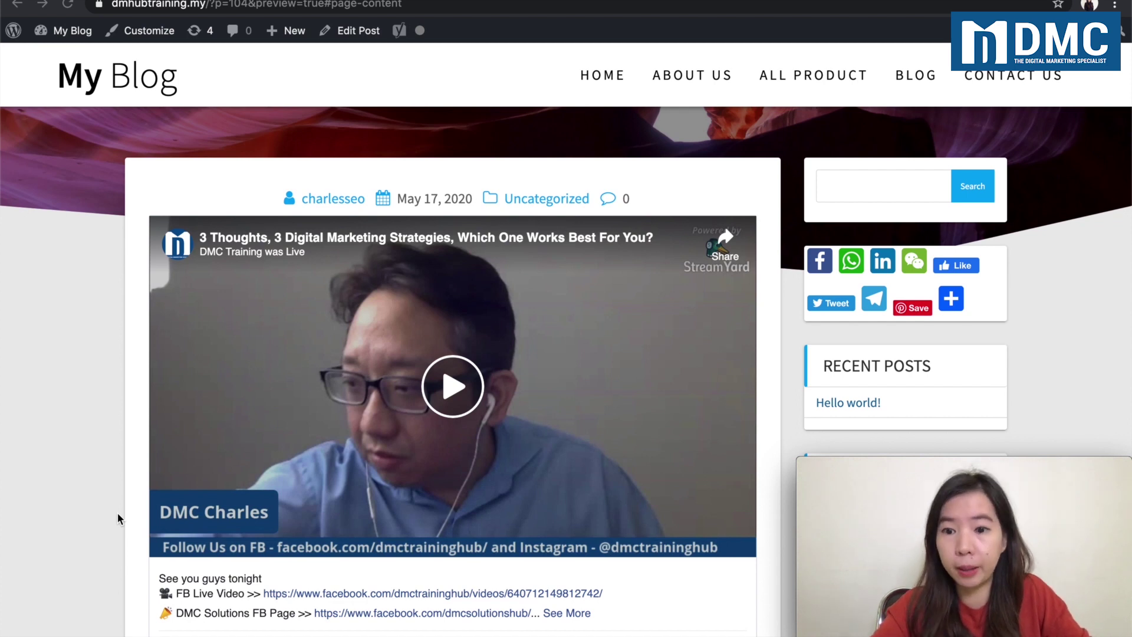
# Examine the blog post's embedded Facebook live video and the caption and engagement line beneath it
pyautogui.scroll(-2, 117, 514)
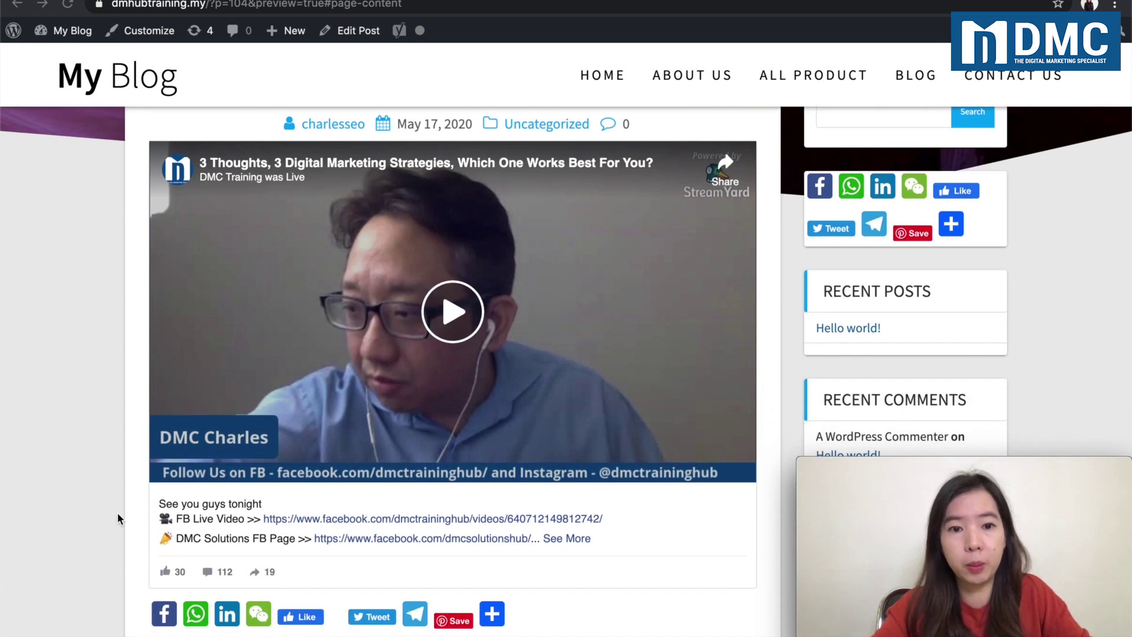
pyautogui.scroll(-1, 117, 514)
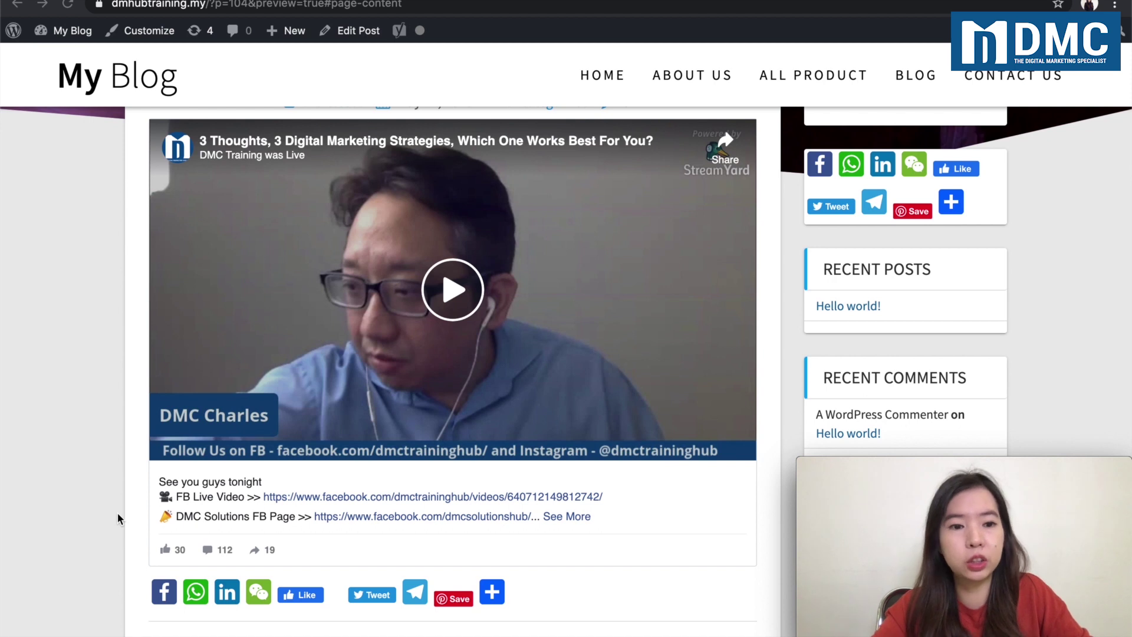
pyautogui.moveTo(159, 481); pyautogui.dragTo(293, 549)
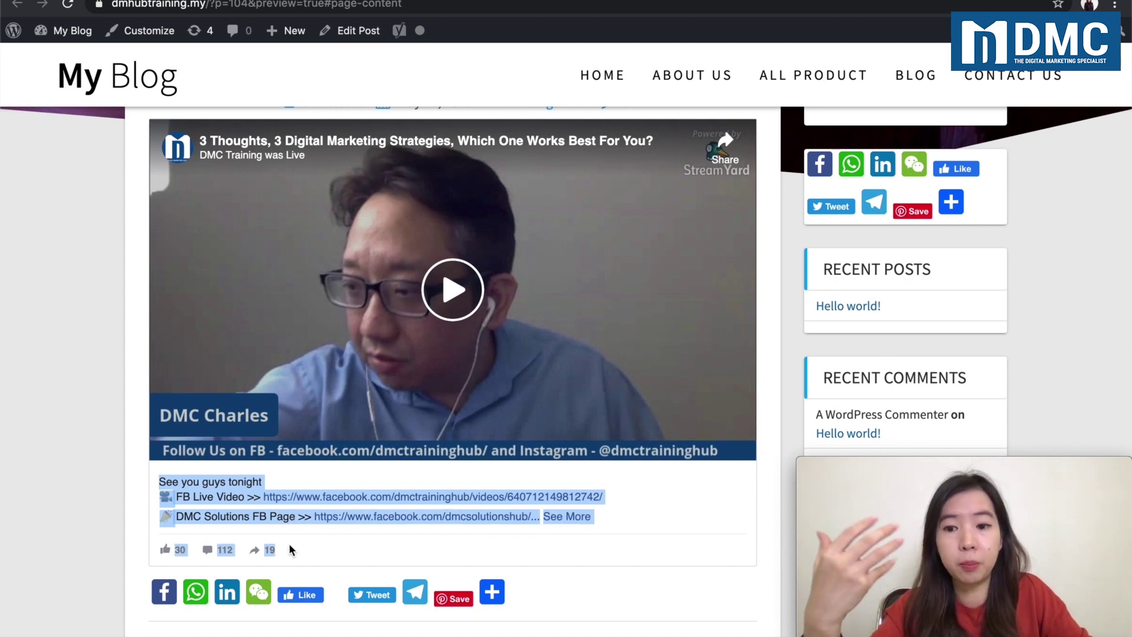
pyautogui.click(101, 510)
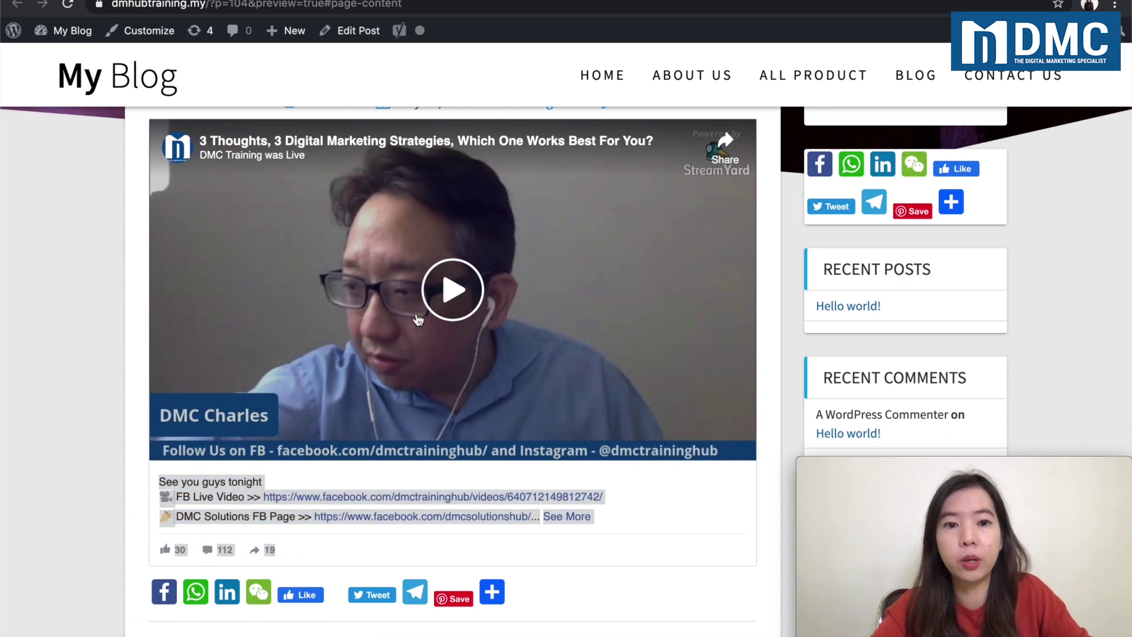
pyautogui.scroll(2, 347, 244)
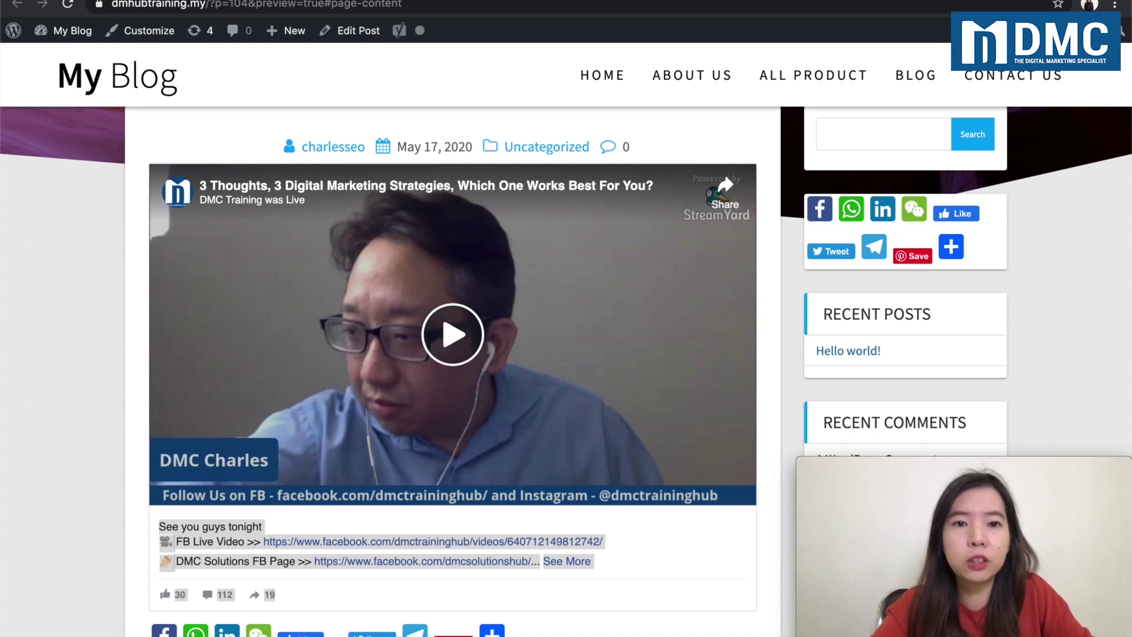
# Switch to the DMC Training Facebook page and open its Videos section
pyautogui.hotkey('ctrl', 'Tab')
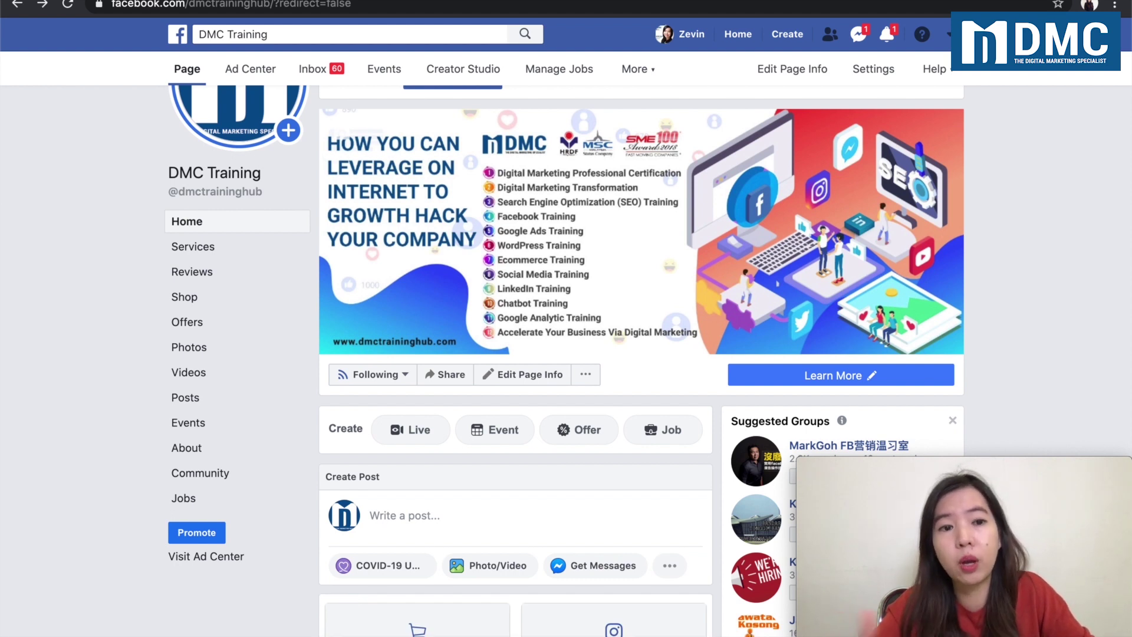
pyautogui.scroll(3, 139, 150)
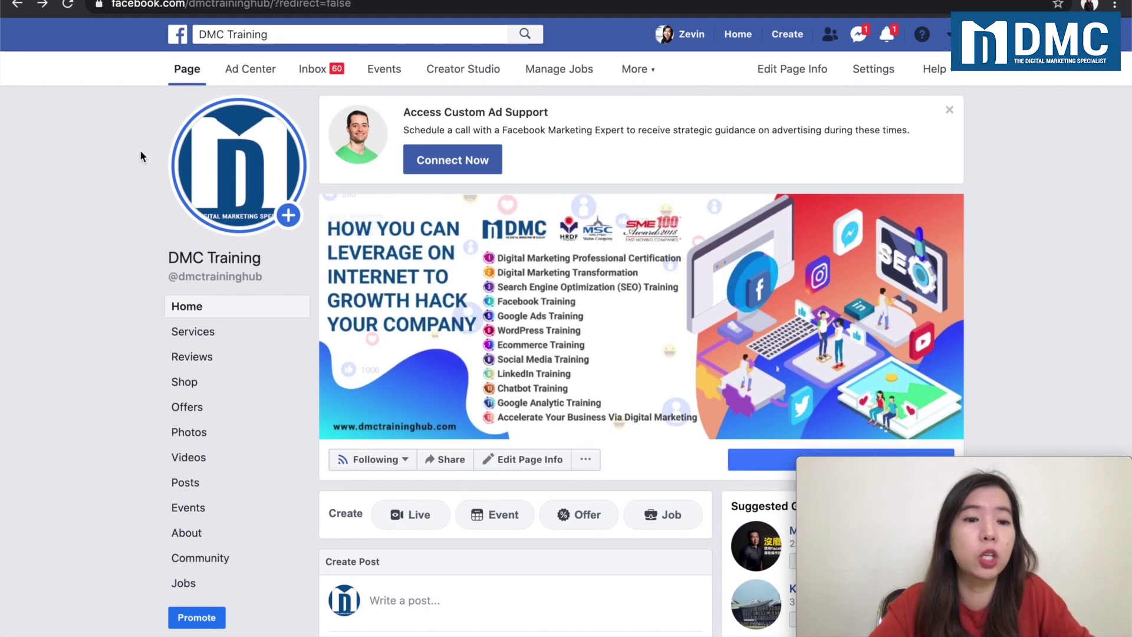
pyautogui.scroll(-2, 128, 295)
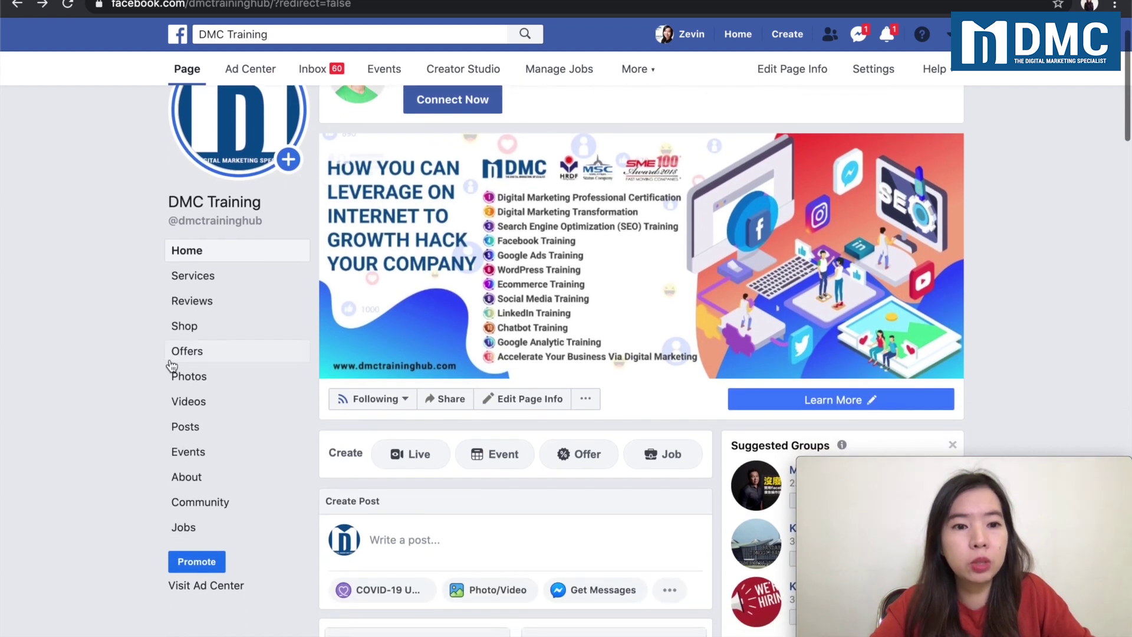
pyautogui.click(188, 410)
pyautogui.scroll(-1, 220, 406)
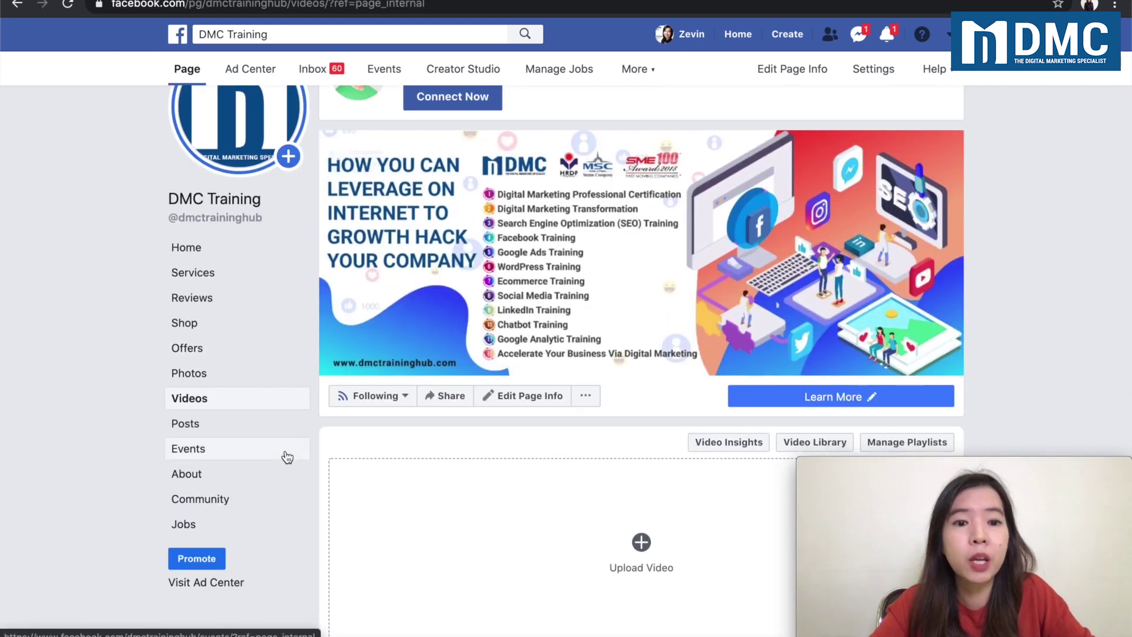
# Open the live video "3 Thoughts, 3 Digital Marketing Strategies, Which One Works Best For You?" from All Videos
pyautogui.scroll(-2, 286, 456)
pyautogui.scroll(-1, 286, 451)
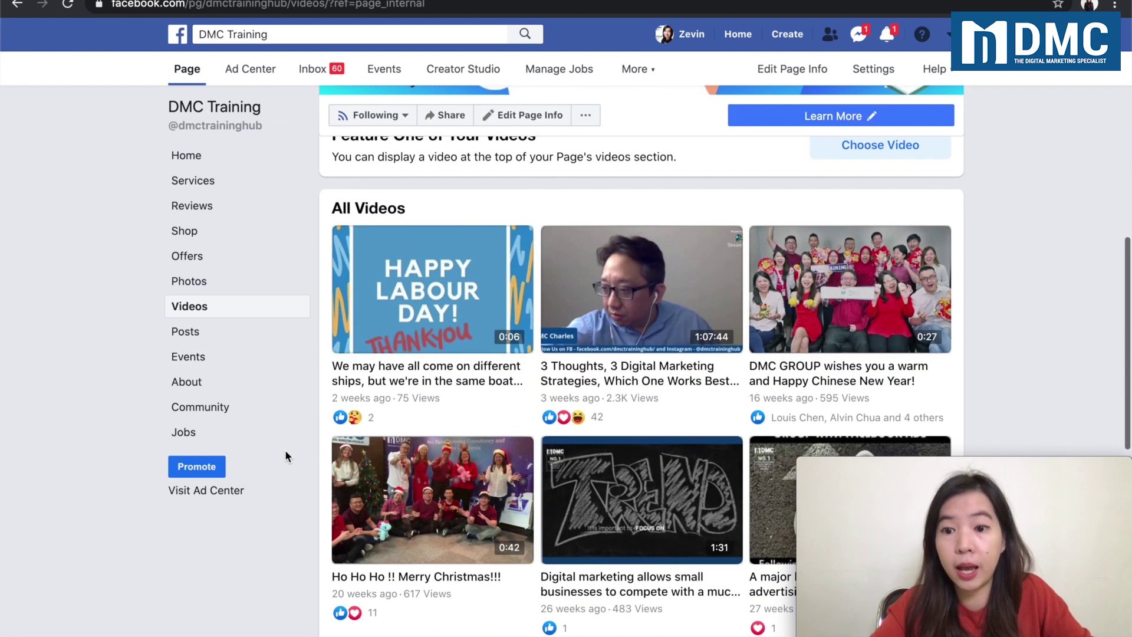
pyautogui.scroll(-1, 302, 456)
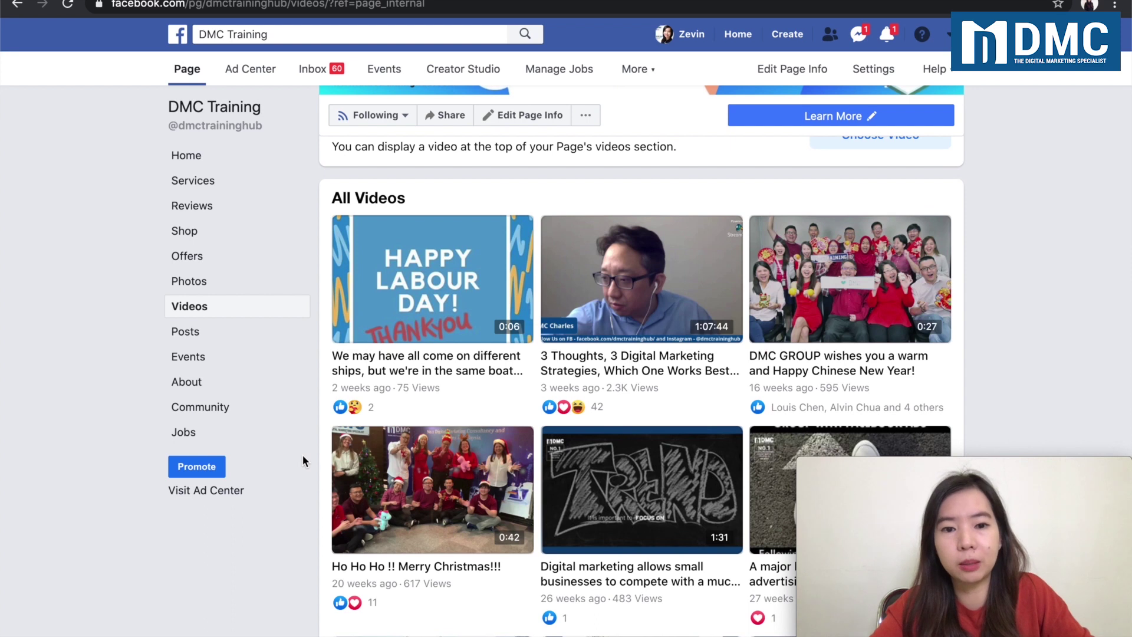
pyautogui.scroll(-1, 303, 456)
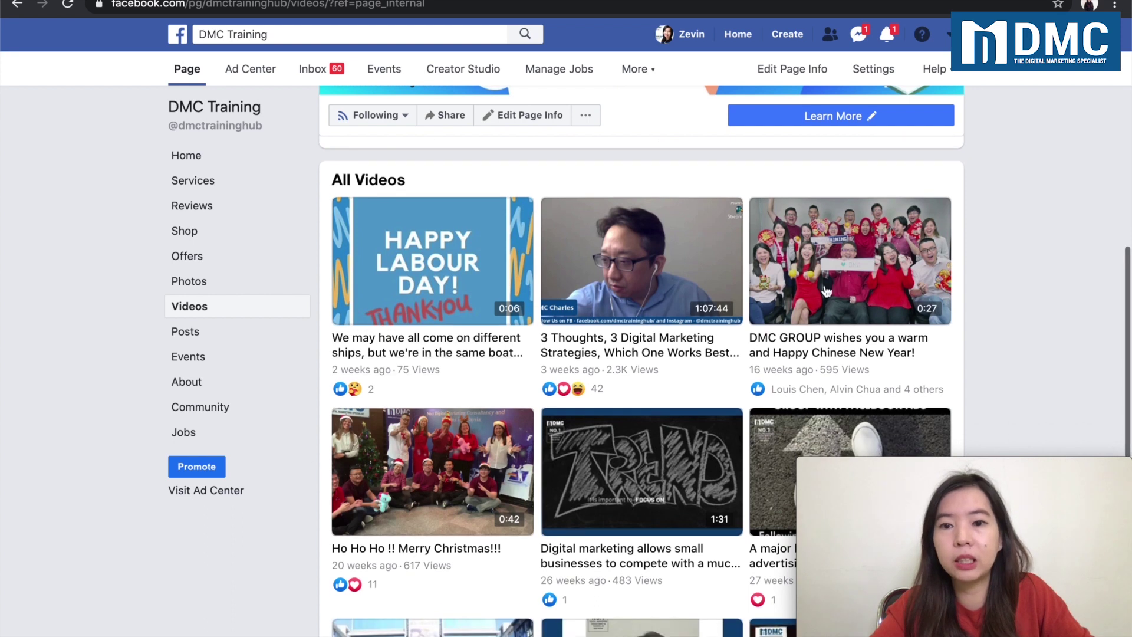
pyautogui.click(642, 281)
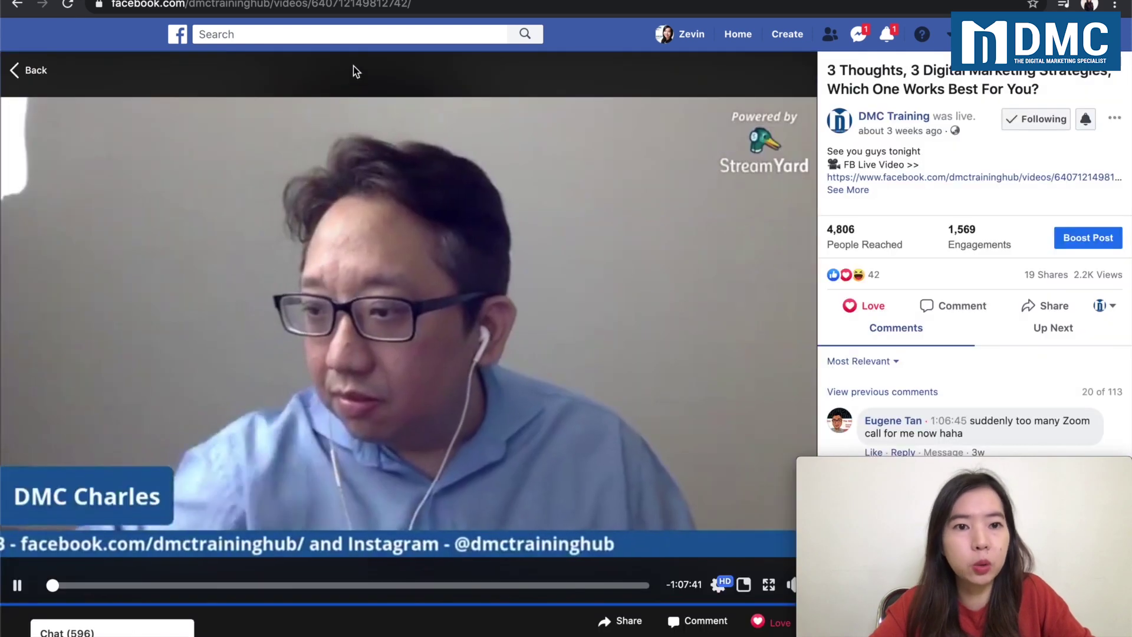
# Pause the live video, move playback to 1:58 and select the video's full web address
pyautogui.click(494, 7)
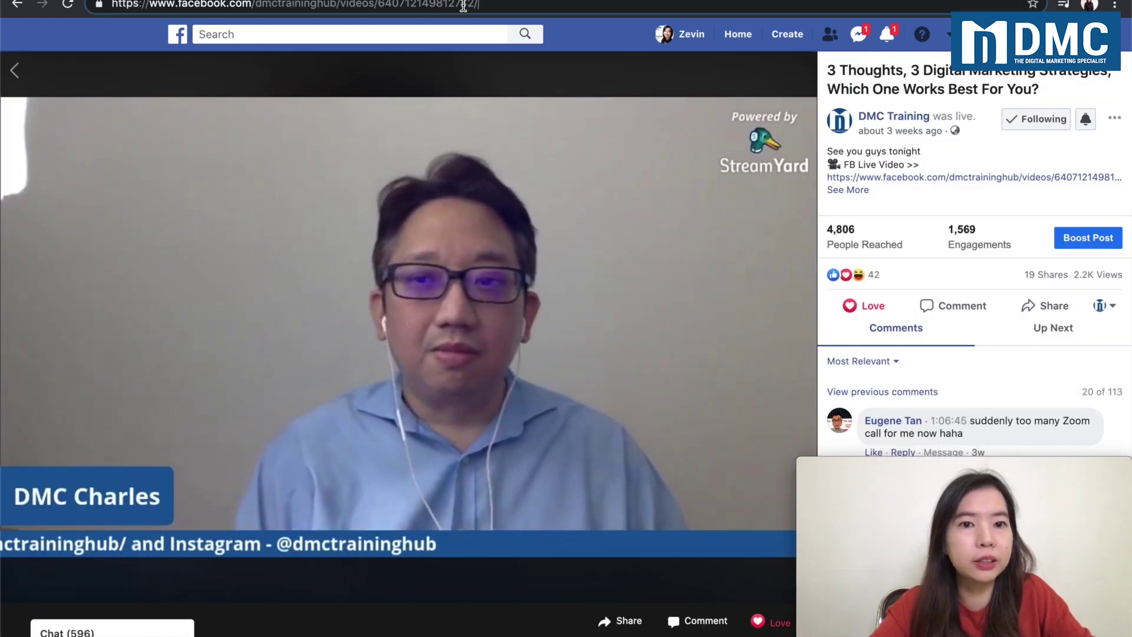
pyautogui.moveTo(494, 7); pyautogui.dragTo(112, 7)
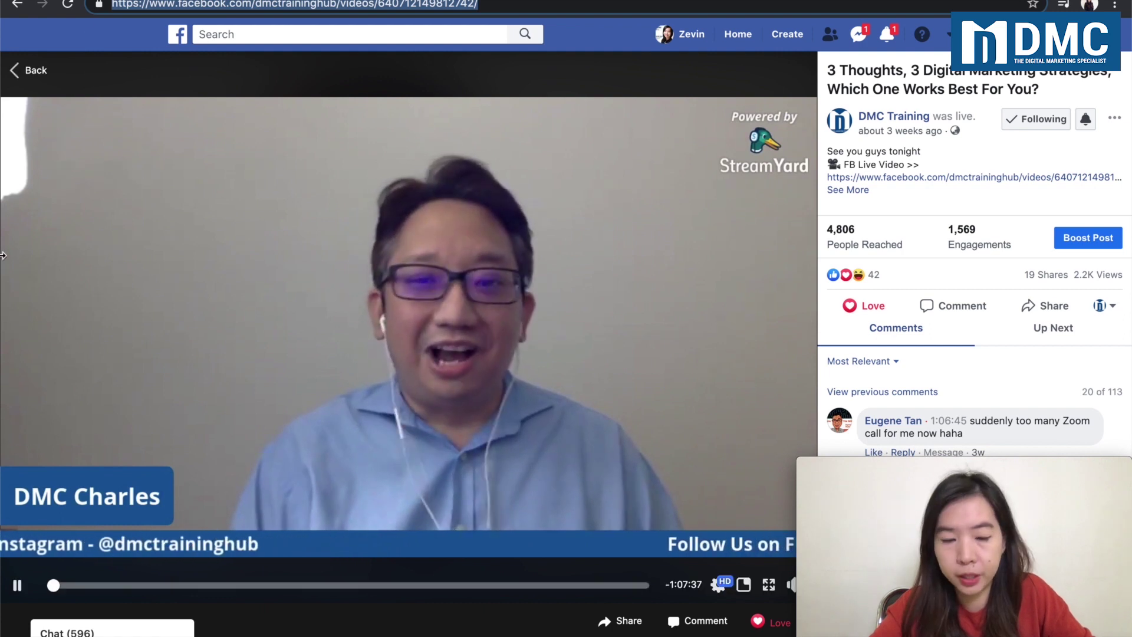
pyautogui.click(17, 585)
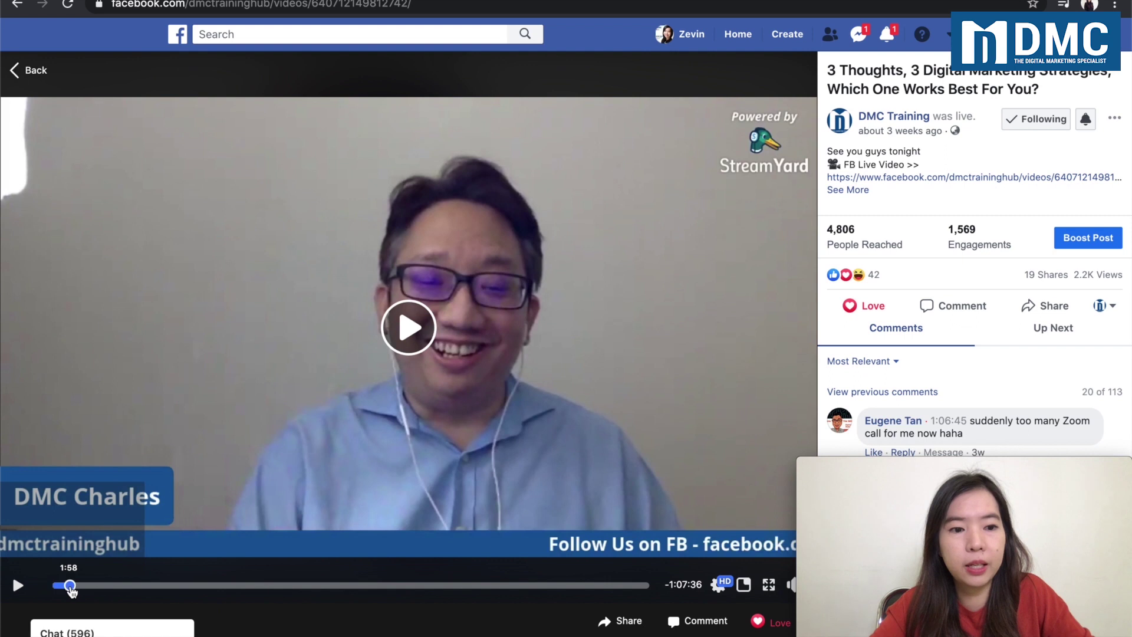
pyautogui.click(70, 585)
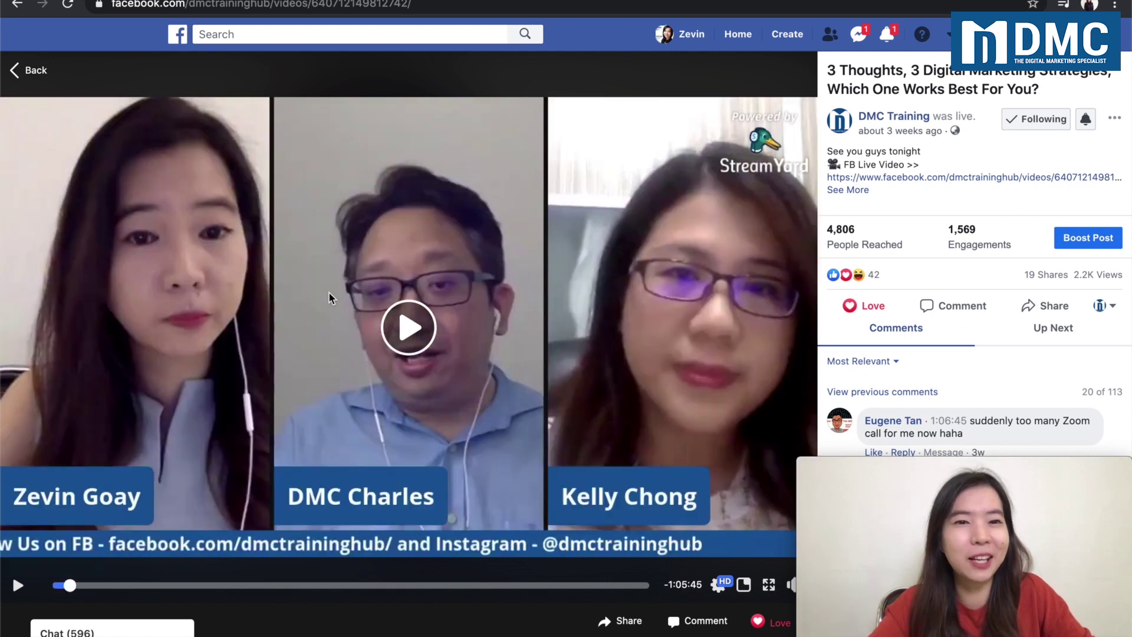
pyautogui.click(458, 7)
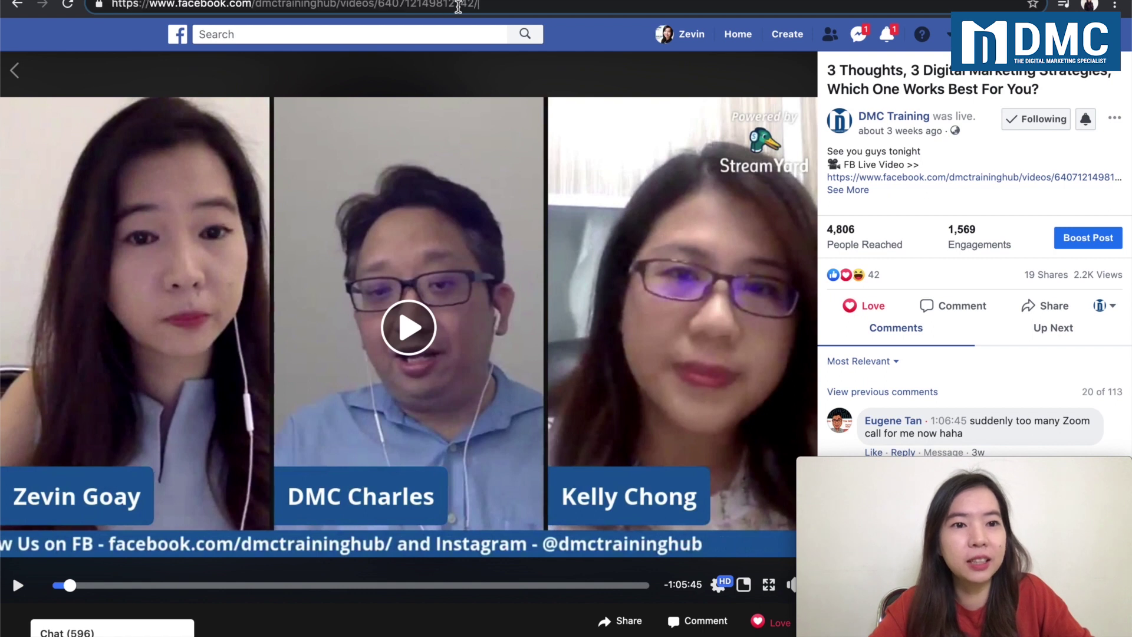
pyautogui.moveTo(490, 6); pyautogui.dragTo(115, 3)
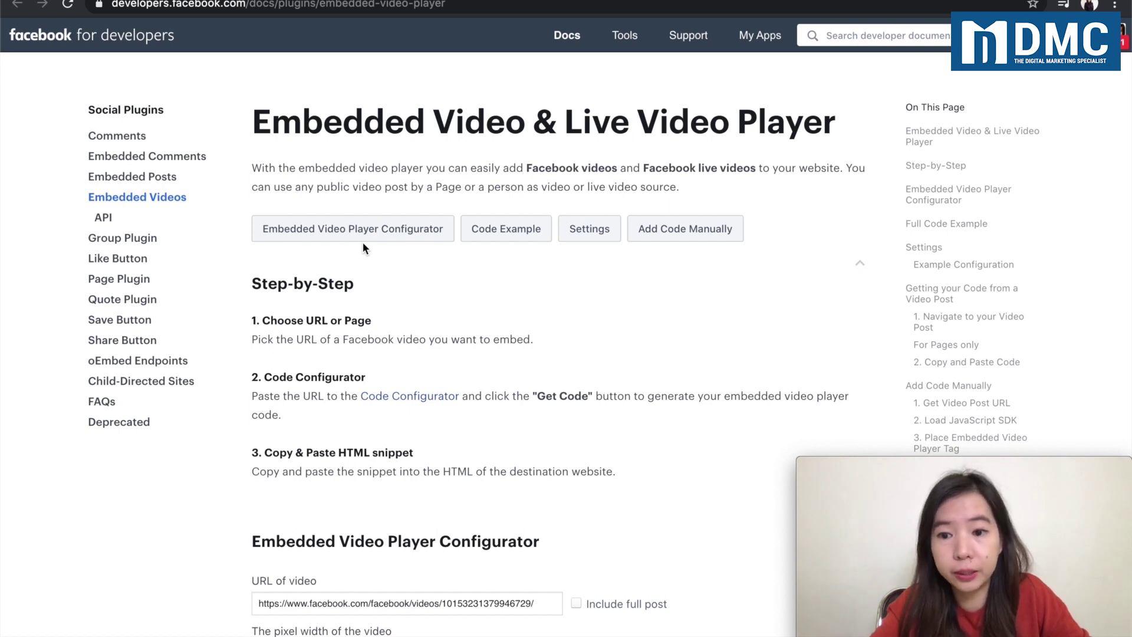
# Review the step-by-step instructions and configurator on Facebook's Embedded Video & Live Video Player documentation page
pyautogui.scroll(-5, 363, 243)
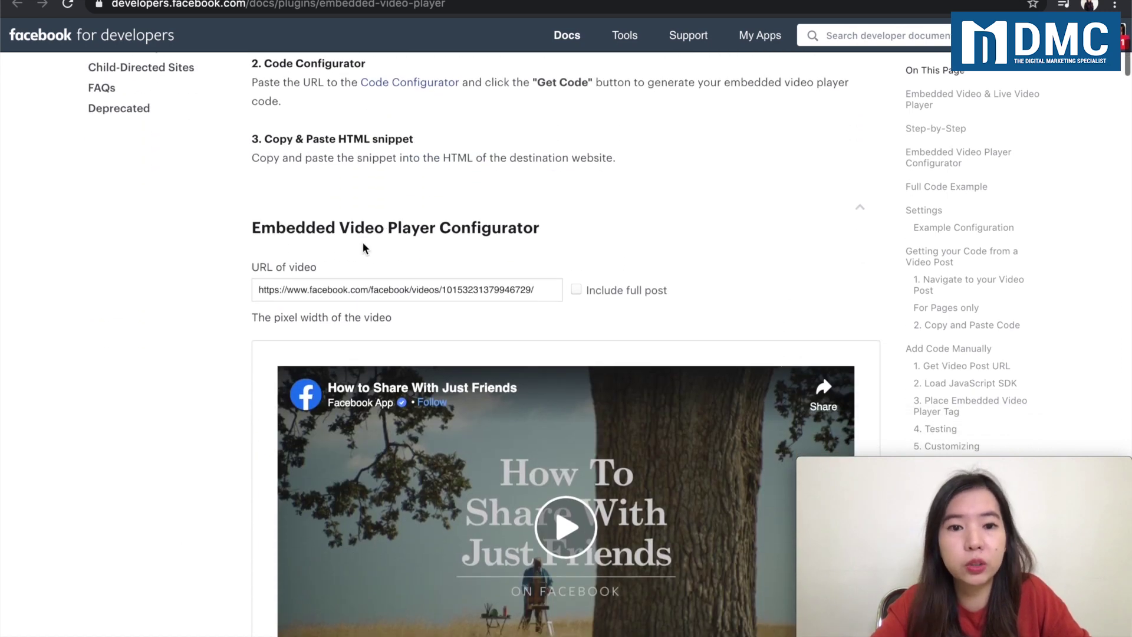
pyautogui.scroll(3, 363, 246)
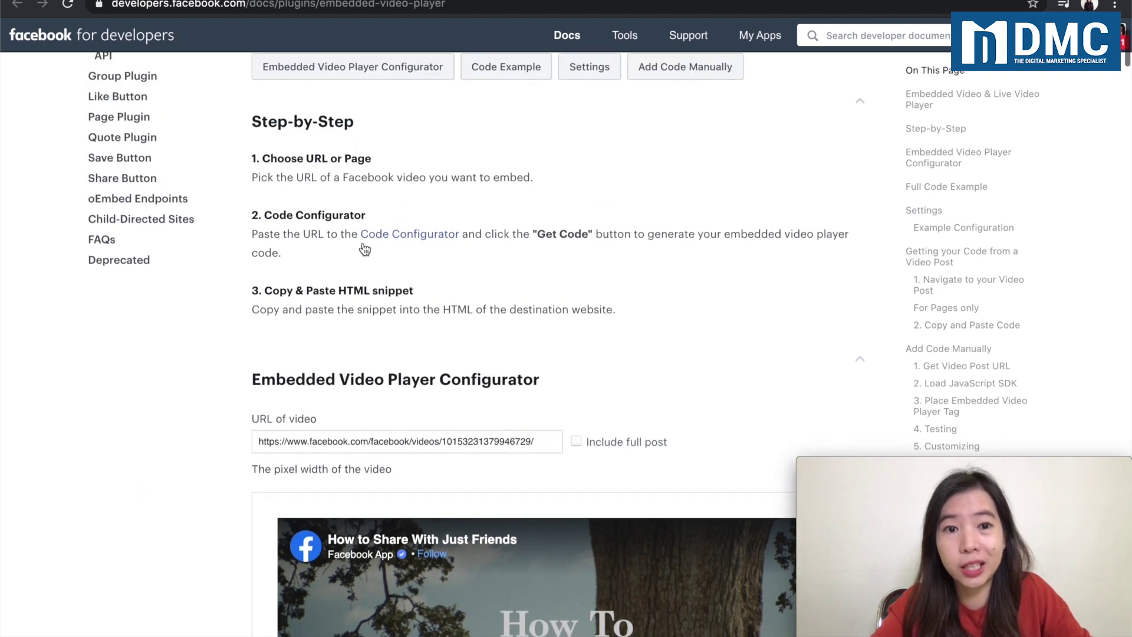
pyautogui.scroll(3, 363, 249)
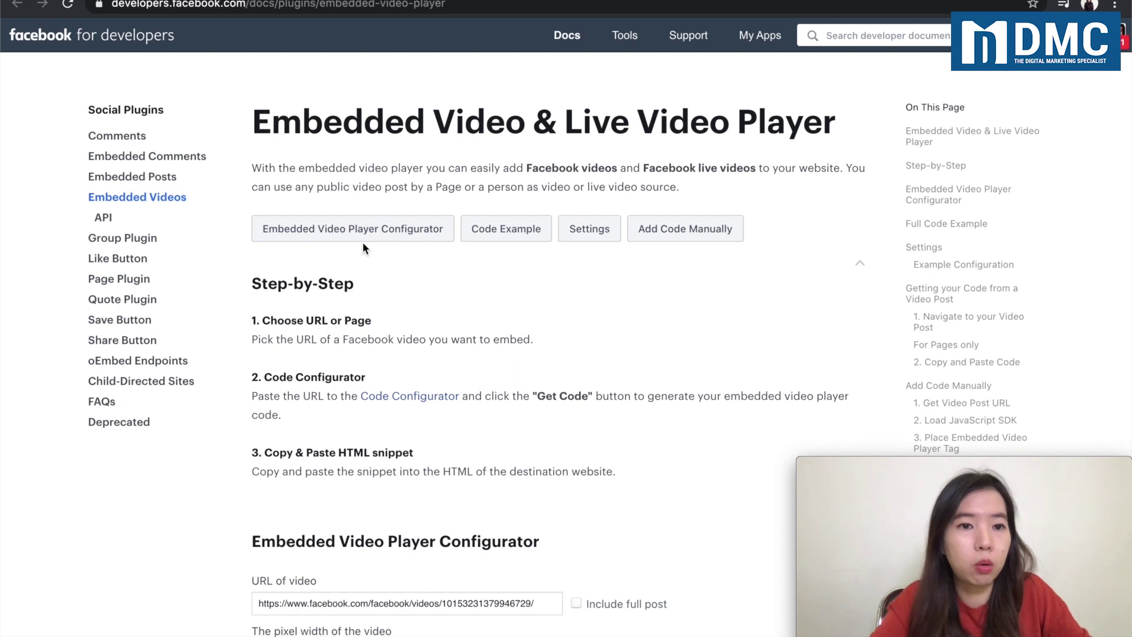
pyautogui.scroll(-2, 330, 348)
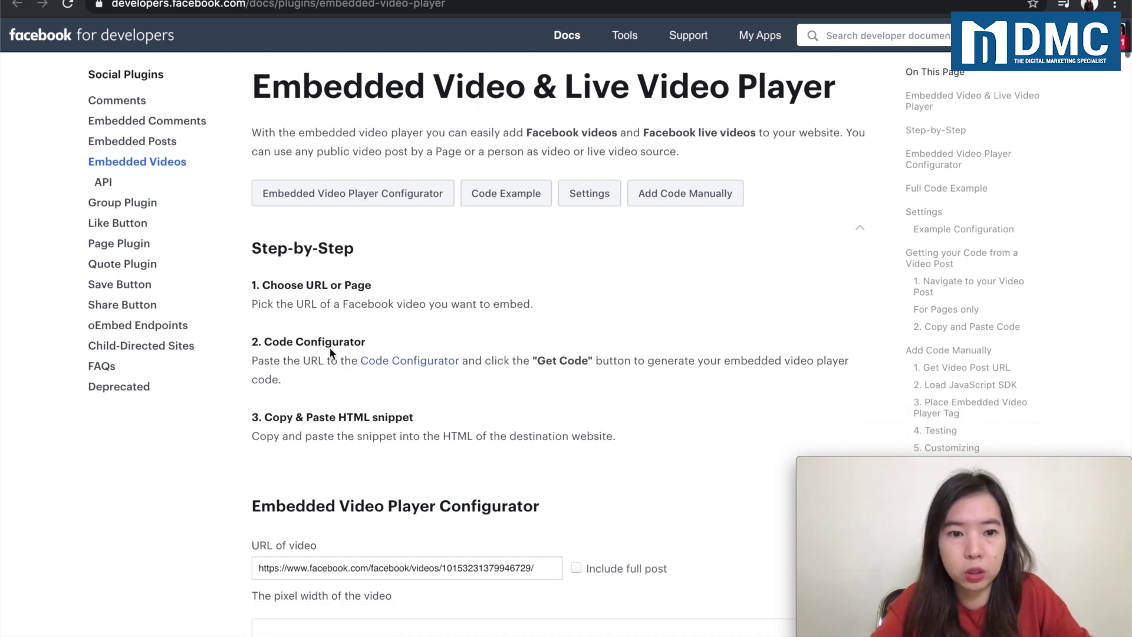
pyautogui.scroll(-2, 330, 348)
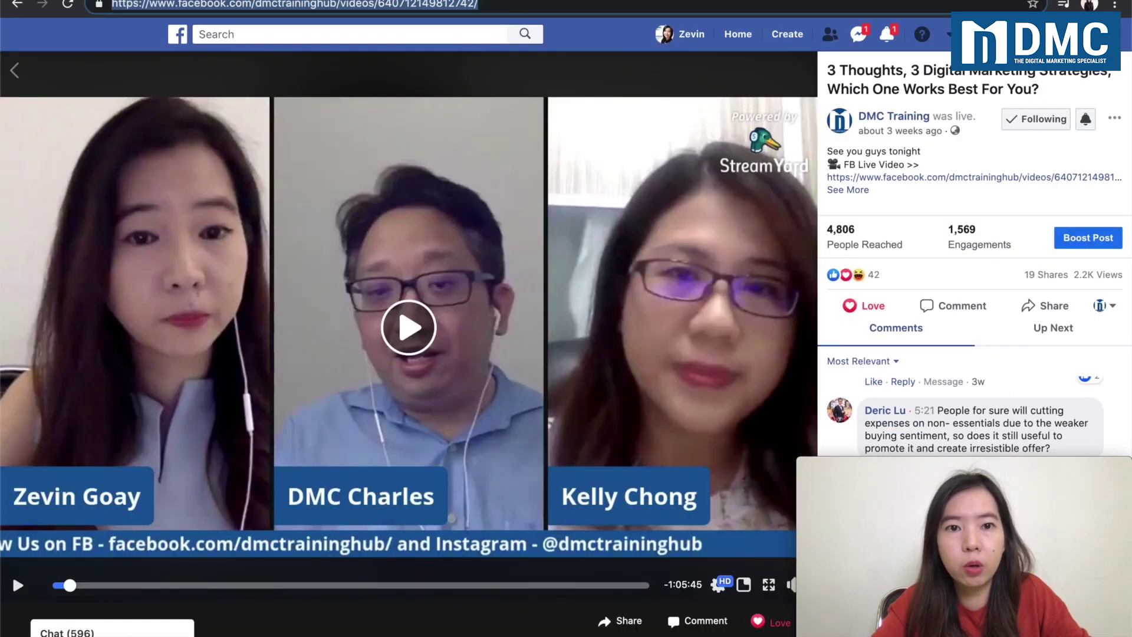
pyautogui.moveTo(517, 5); pyautogui.dragTo(76, 46)
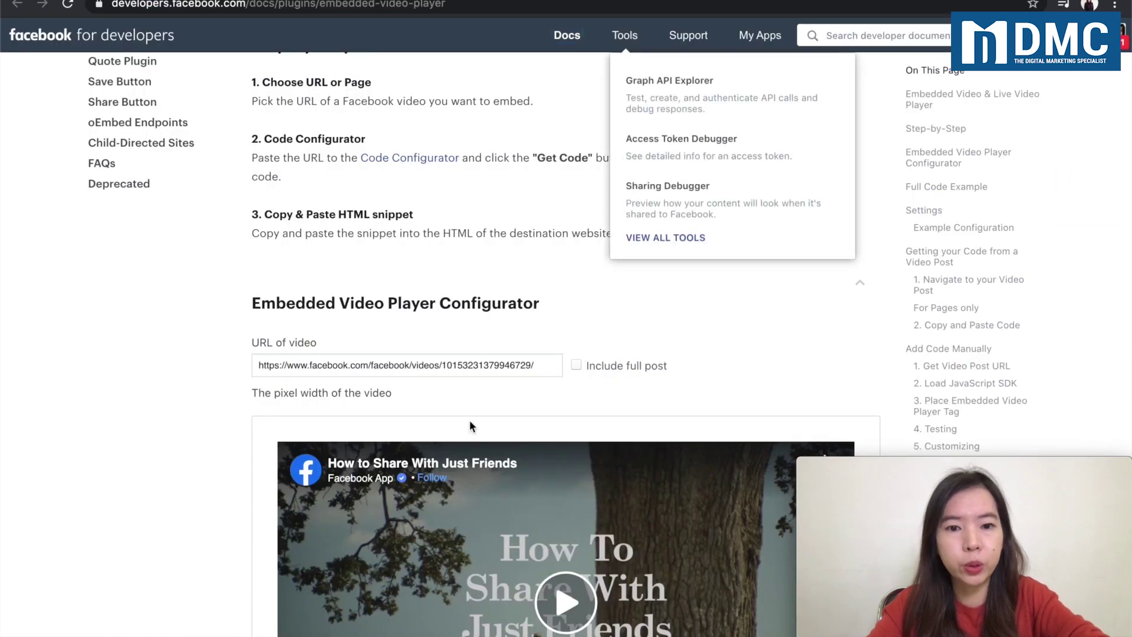
pyautogui.tripleClick(497, 369)
pyautogui.hotkey('ctrl', 'v')
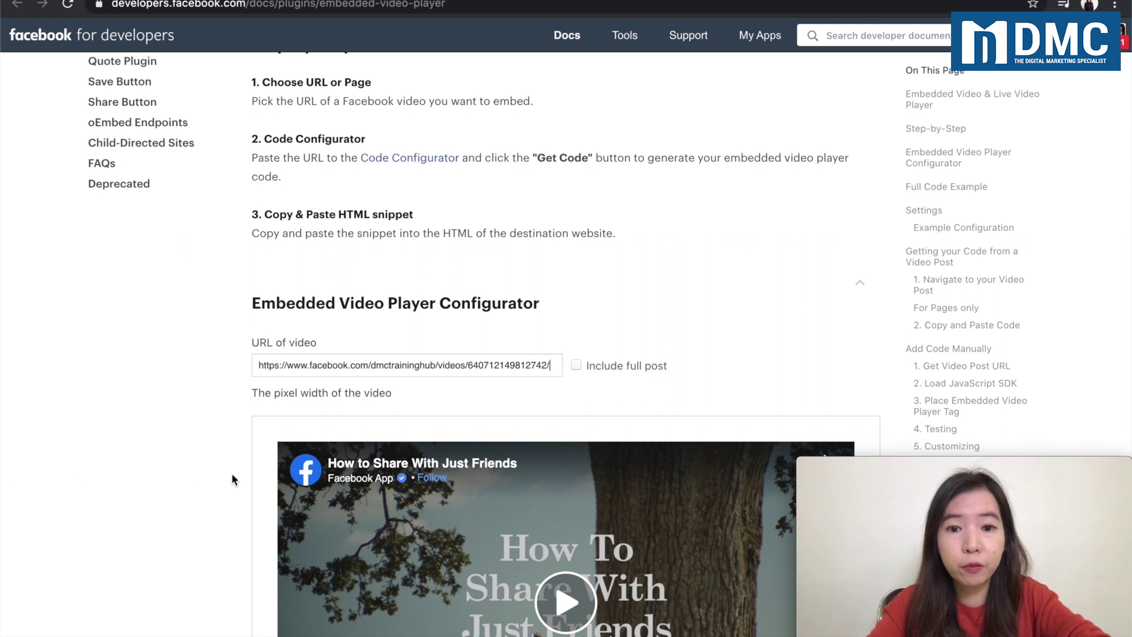
# Apply the new URL in the Embedded Video Player Configurator by requesting the embed code
pyautogui.scroll(-5, 232, 473)
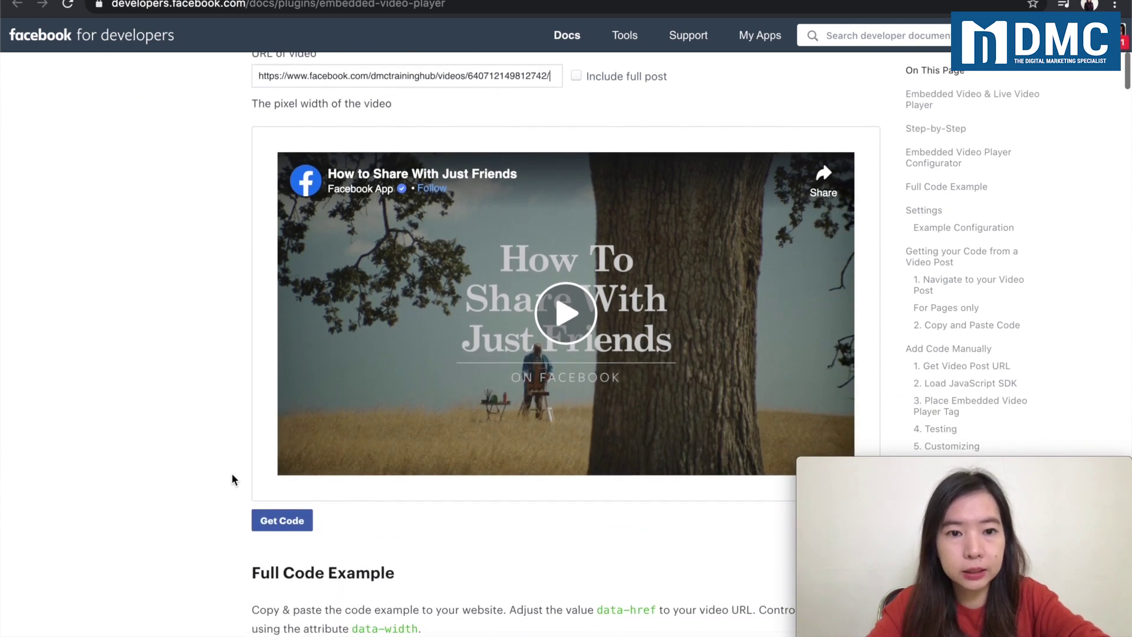
pyautogui.scroll(-2, 232, 479)
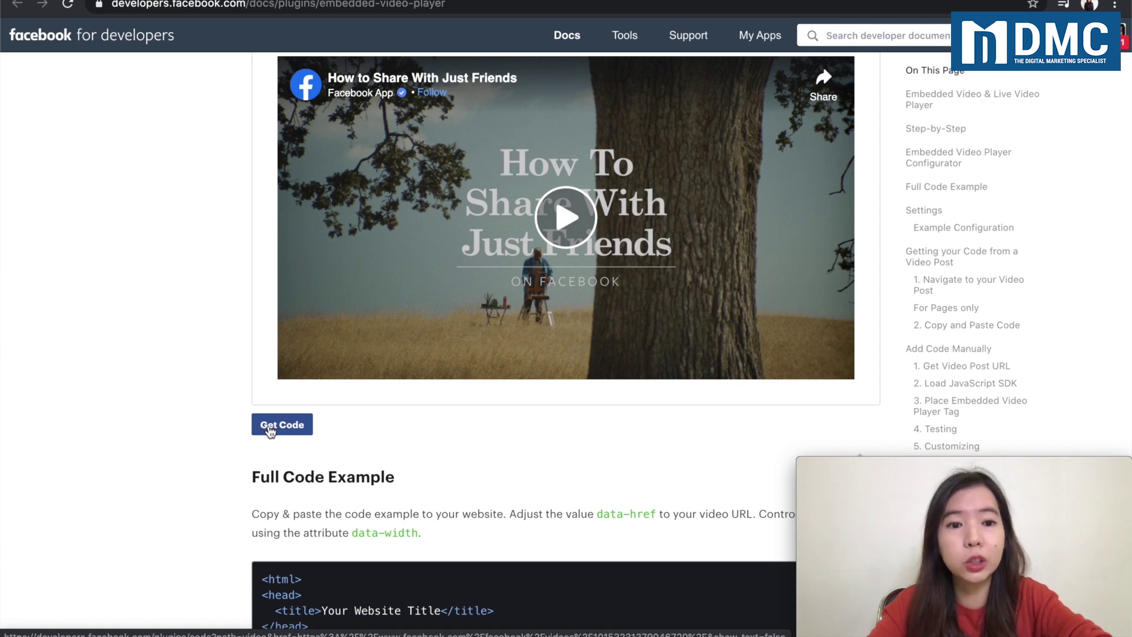
pyautogui.click(270, 428)
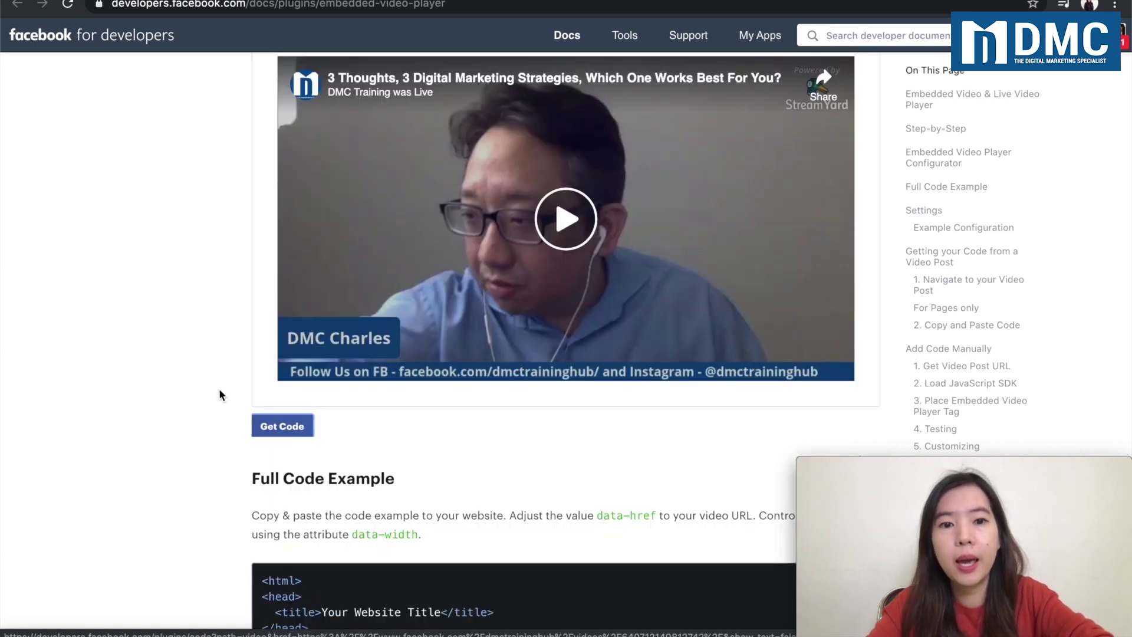
# Compare the configurator's video preview with the captioned embed on the blog post and the description on the Facebook video page
pyautogui.scroll(3, 219, 391)
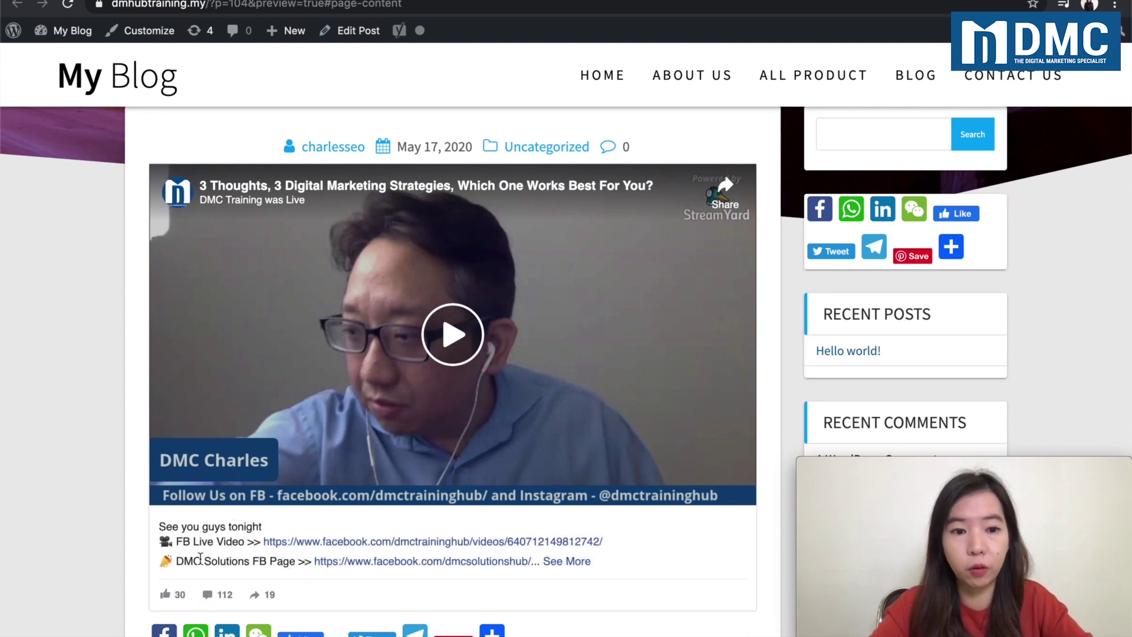
pyautogui.scroll(-3, 162, 526)
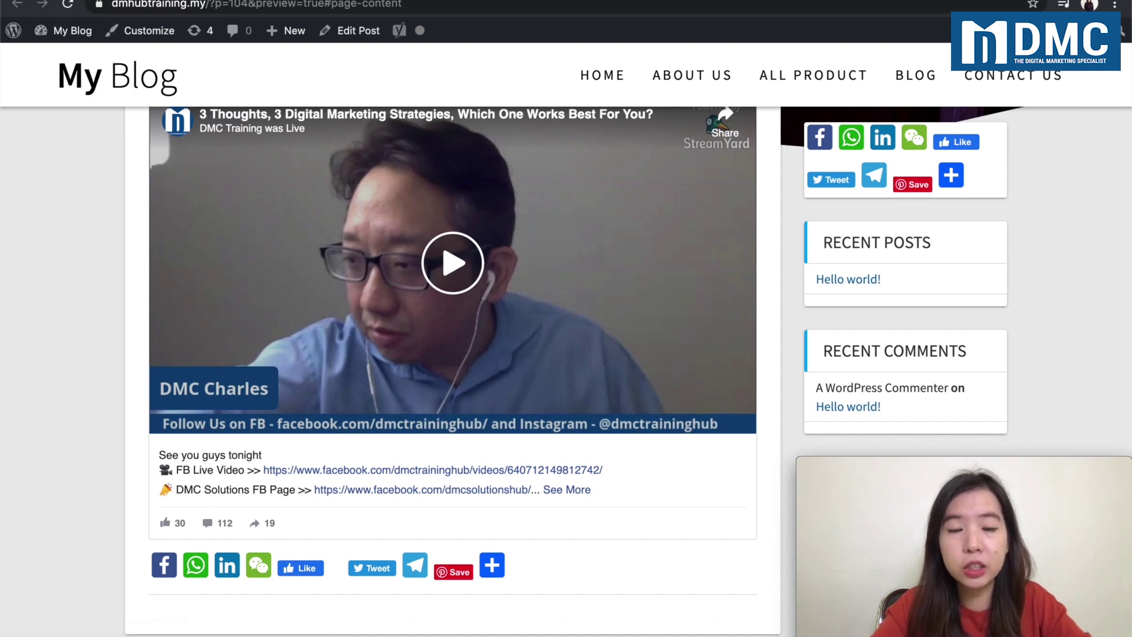
pyautogui.hotkey('ctrl', 'Tab')
pyautogui.scroll(2, 628, 88)
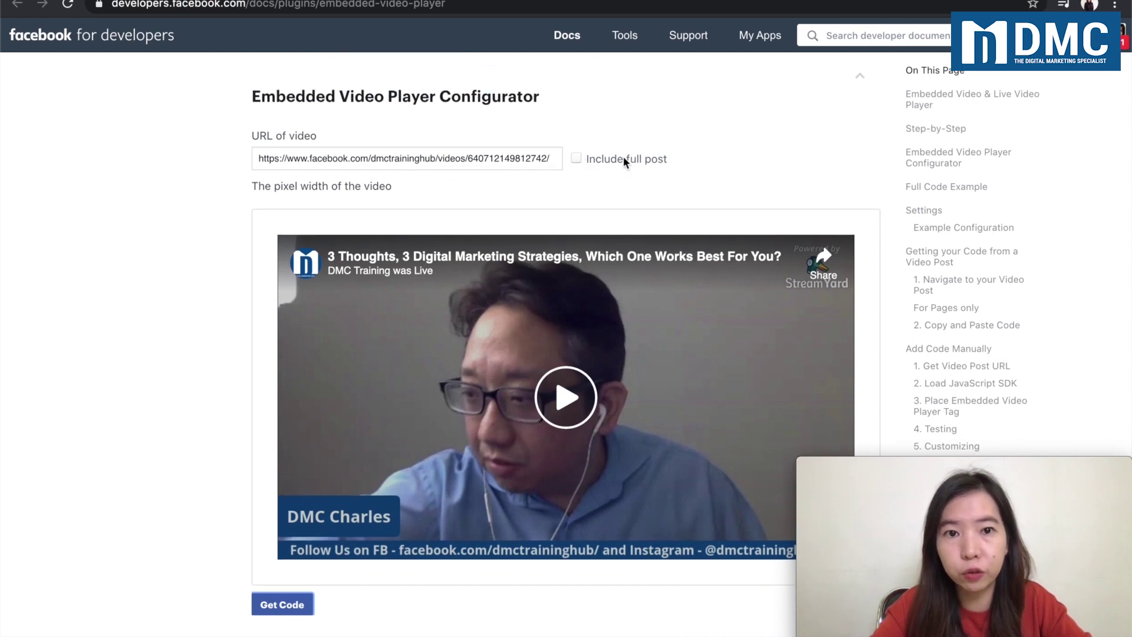
pyautogui.hotkey('ctrl', 'Tab')
pyautogui.click(849, 190)
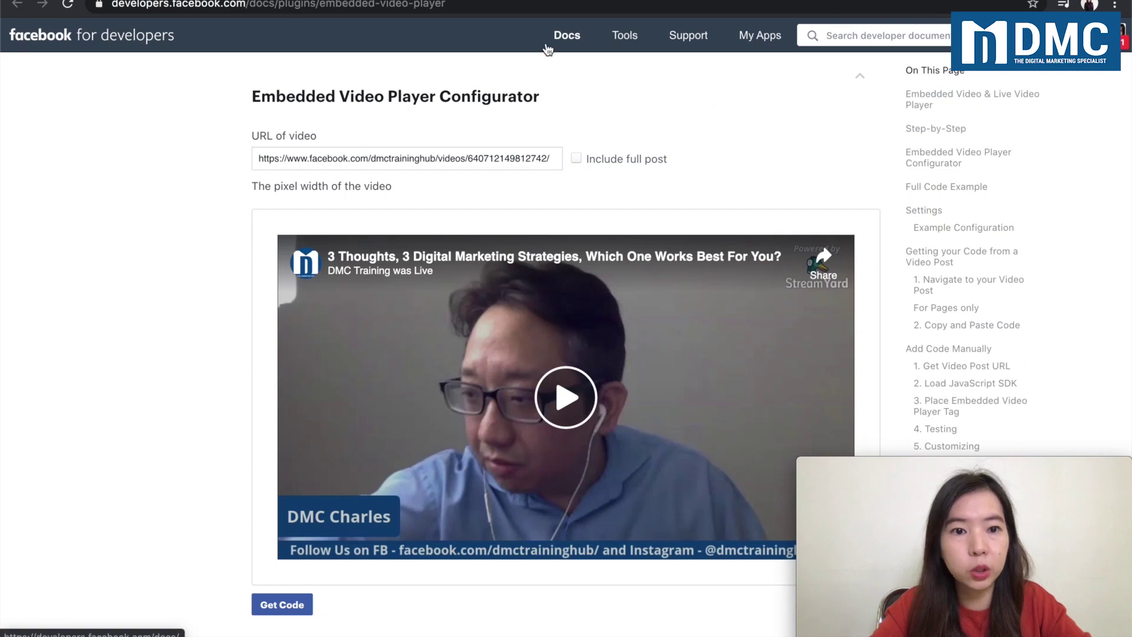
# Include the full post in the embedded video player and check the preview's caption
pyautogui.click(575, 158)
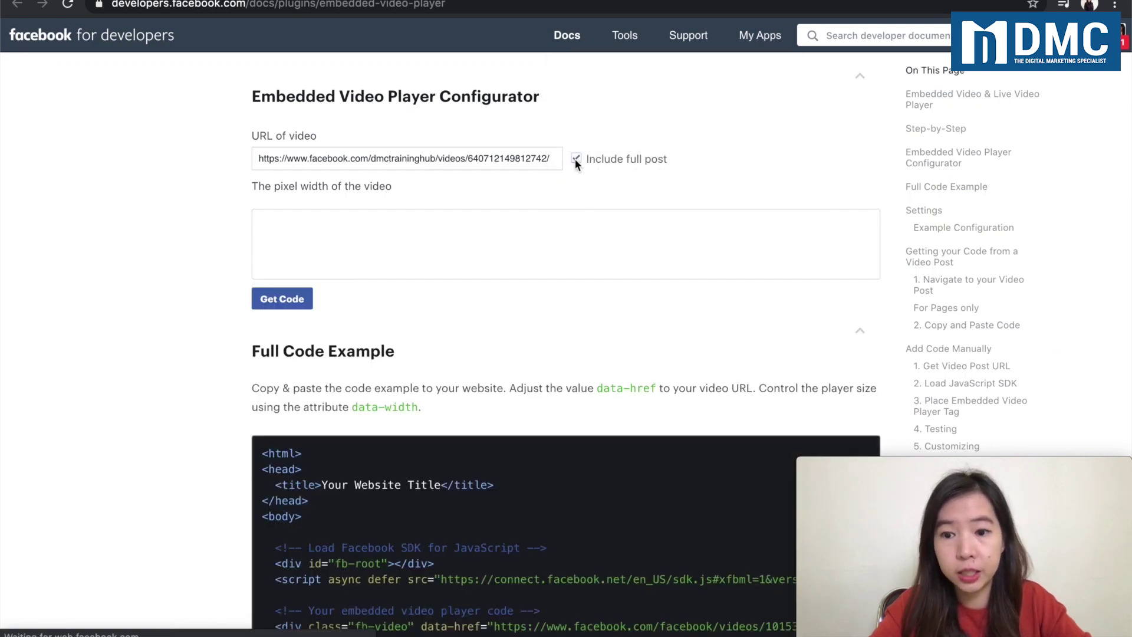
pyautogui.scroll(-3, 208, 357)
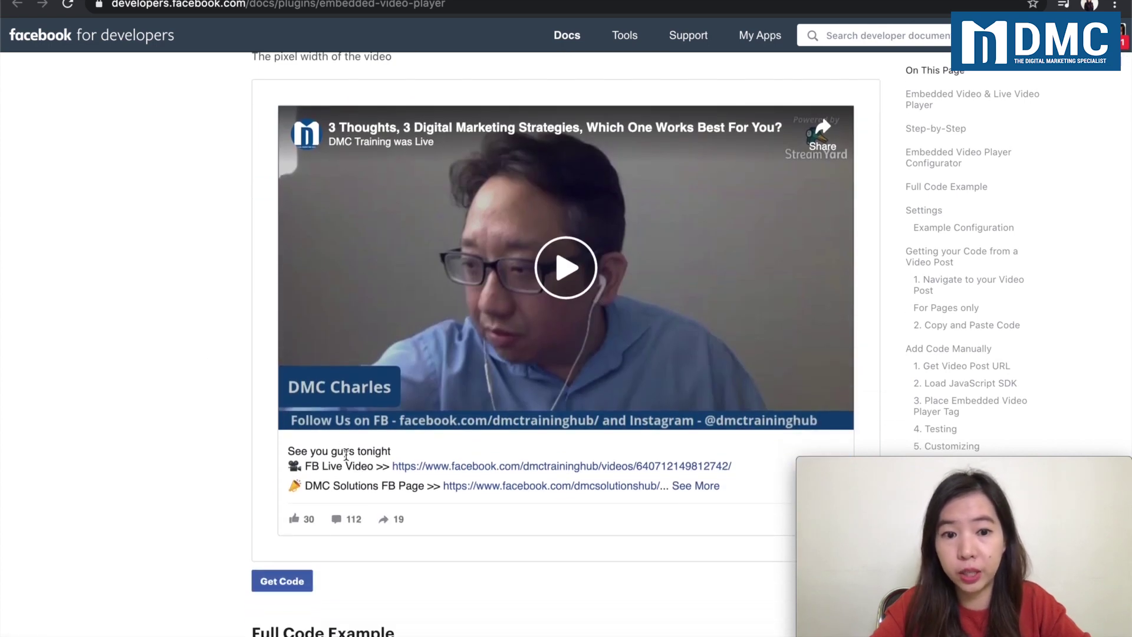
# Expand the full caption in the video preview and generate the embed code
pyautogui.click(696, 487)
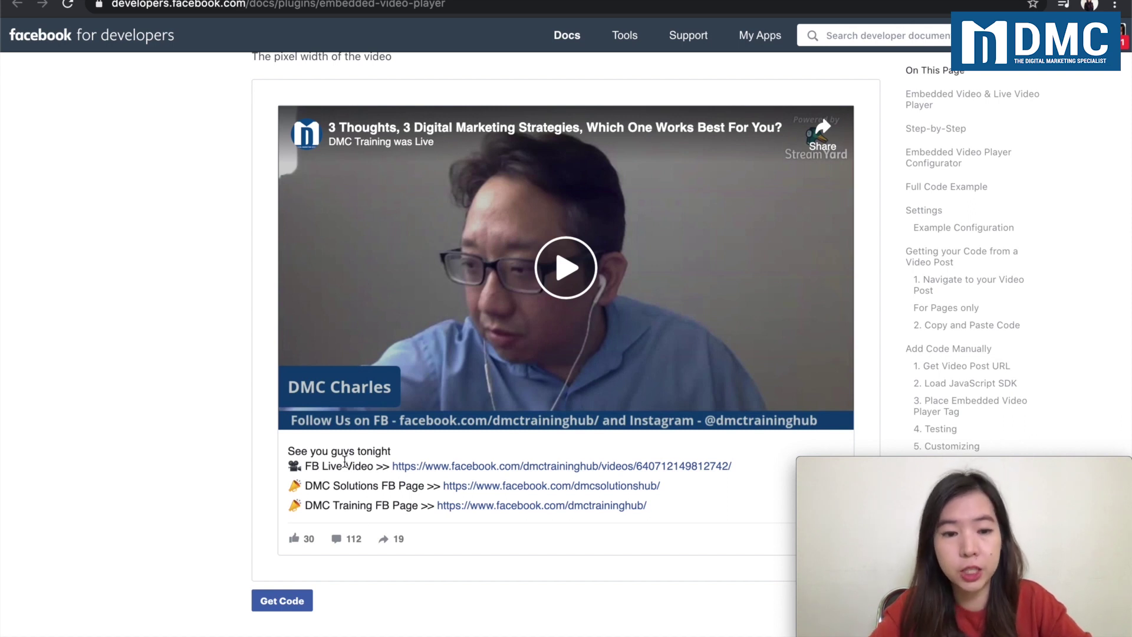
pyautogui.scroll(-4, 345, 460)
pyautogui.click(288, 366)
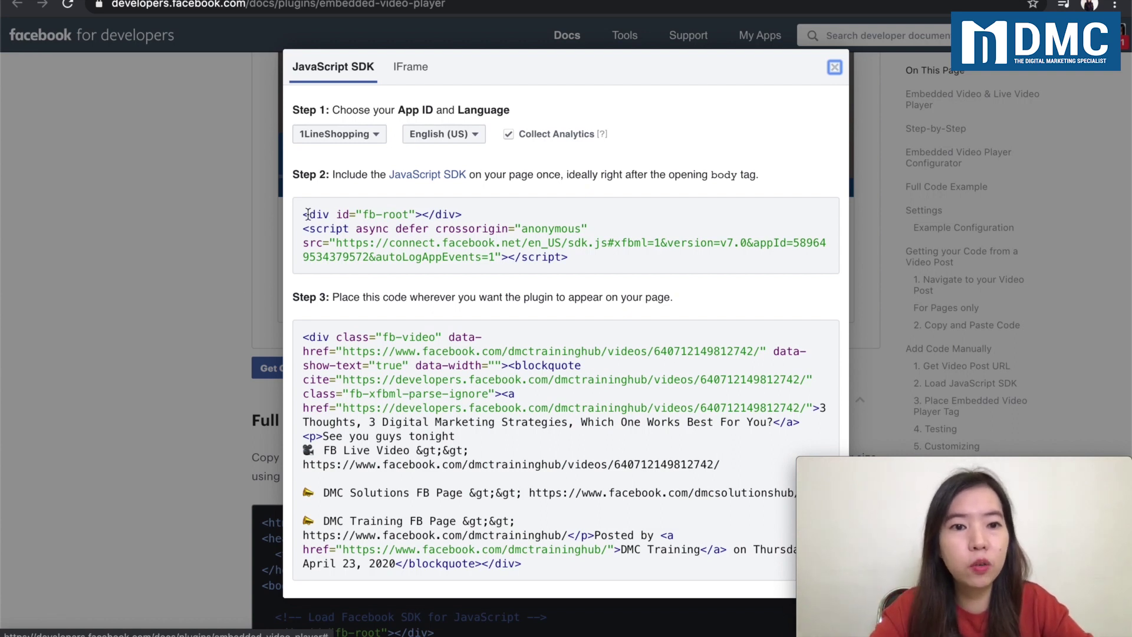
# Examine the Step 2 JavaScript SDK code and the Step 3 video plugin code in the generated embed code
pyautogui.moveTo(306, 214); pyautogui.dragTo(602, 267)
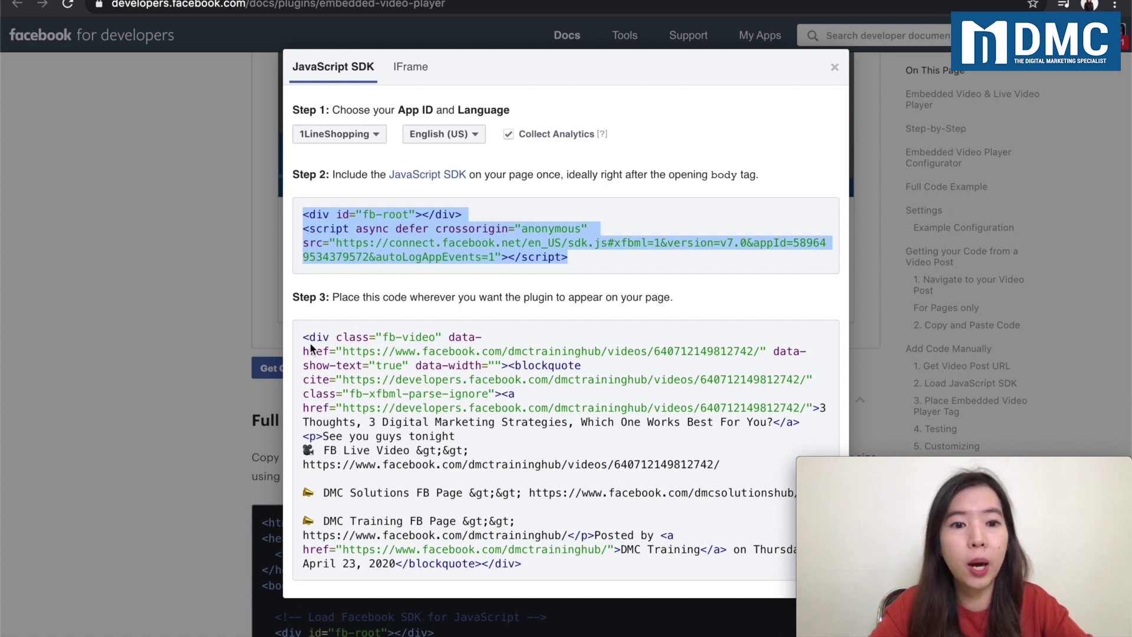
pyautogui.moveTo(306, 217); pyautogui.dragTo(572, 264)
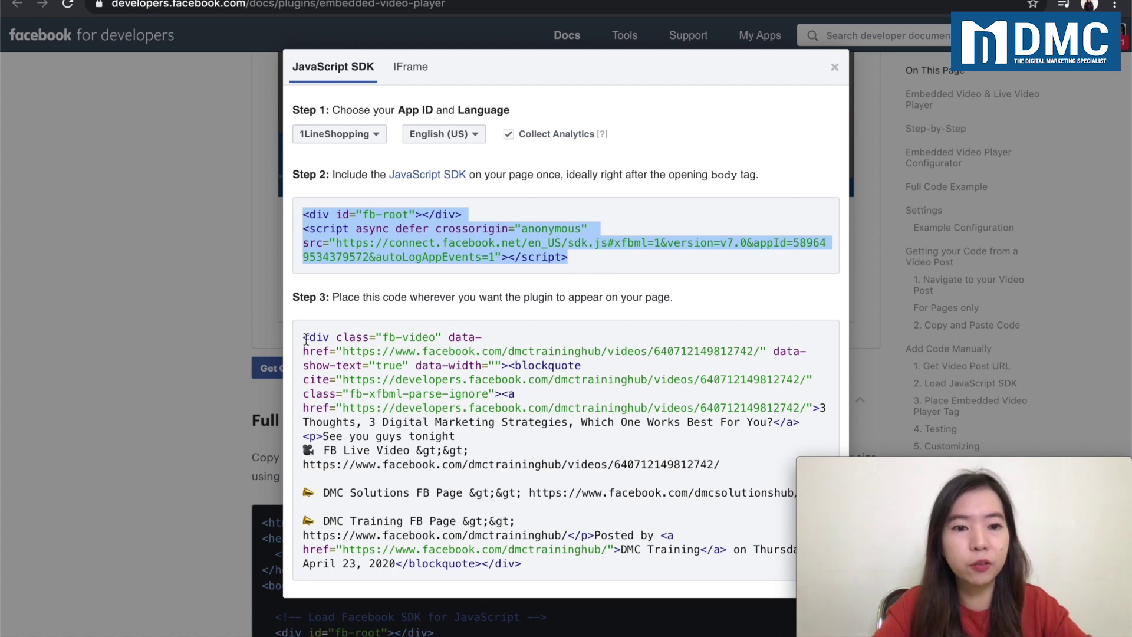
pyautogui.moveTo(303, 334); pyautogui.dragTo(564, 568)
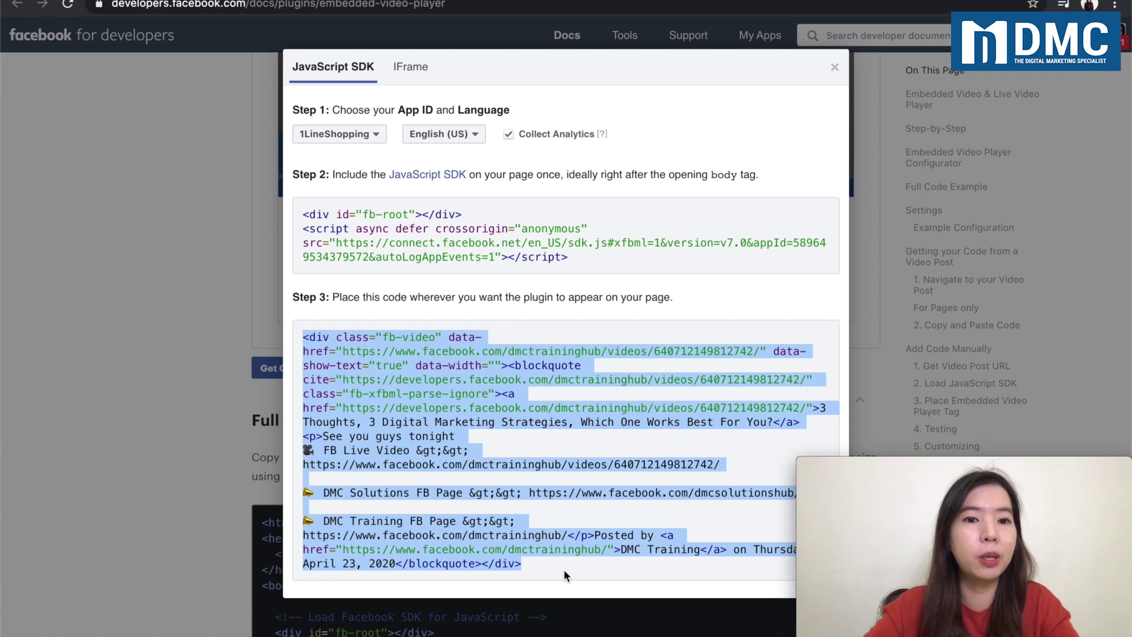
pyautogui.click(570, 260)
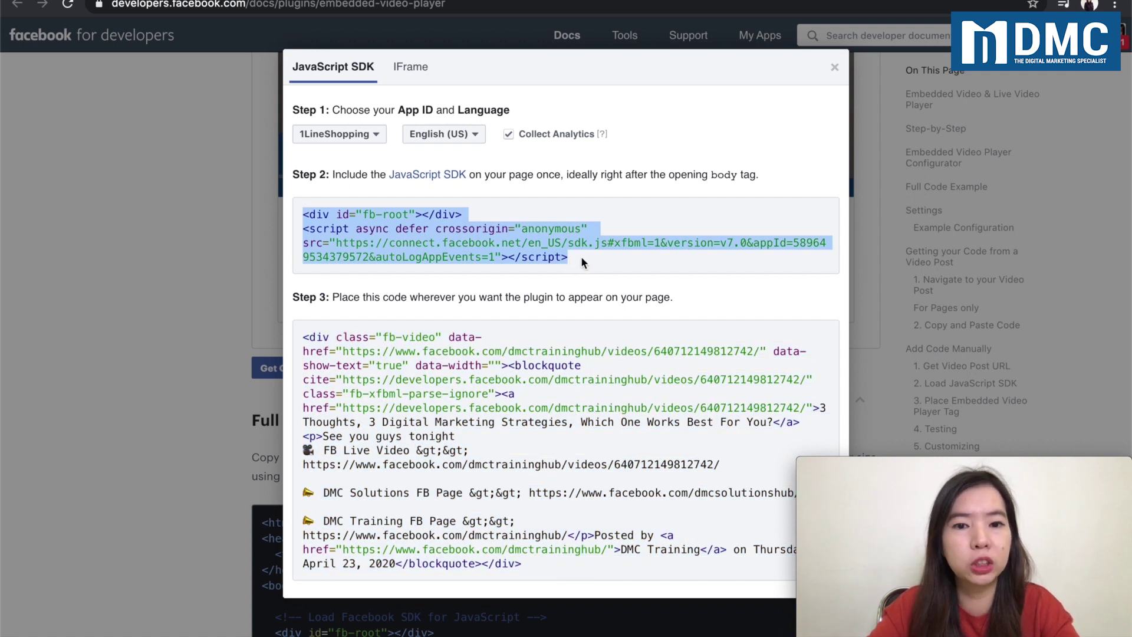
pyautogui.click(579, 256)
pyautogui.moveTo(576, 256); pyautogui.dragTo(292, 216)
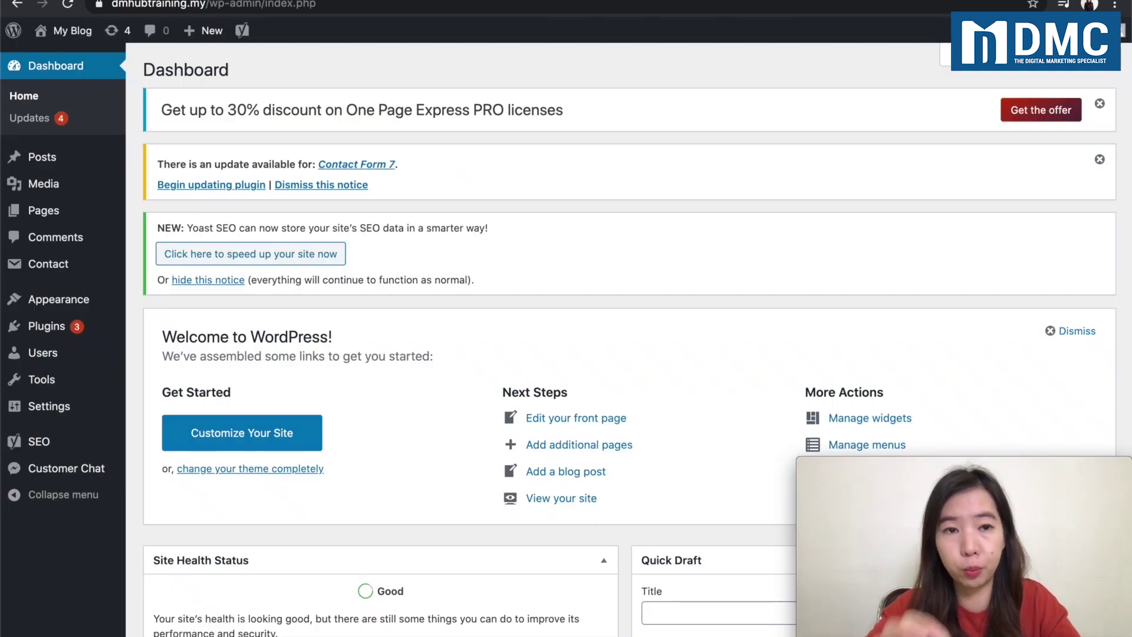
# In the WordPress dashboard, search for new plugins with the keywords "header footer insert"
pyautogui.moveTo(48, 330)
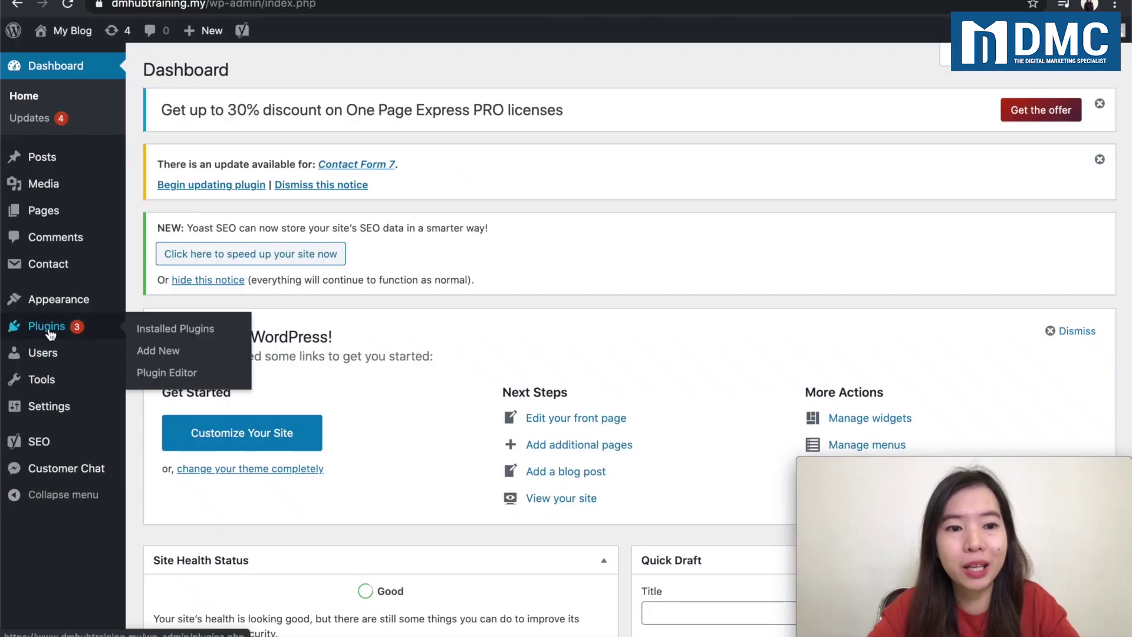
pyautogui.click(156, 352)
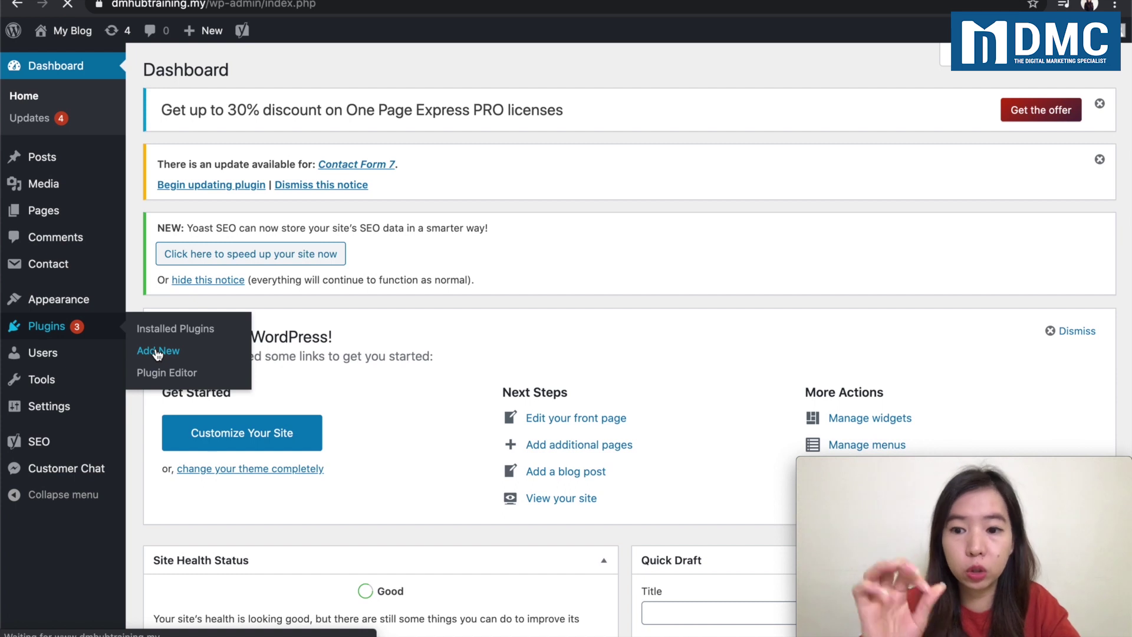
pyautogui.click(962, 240)
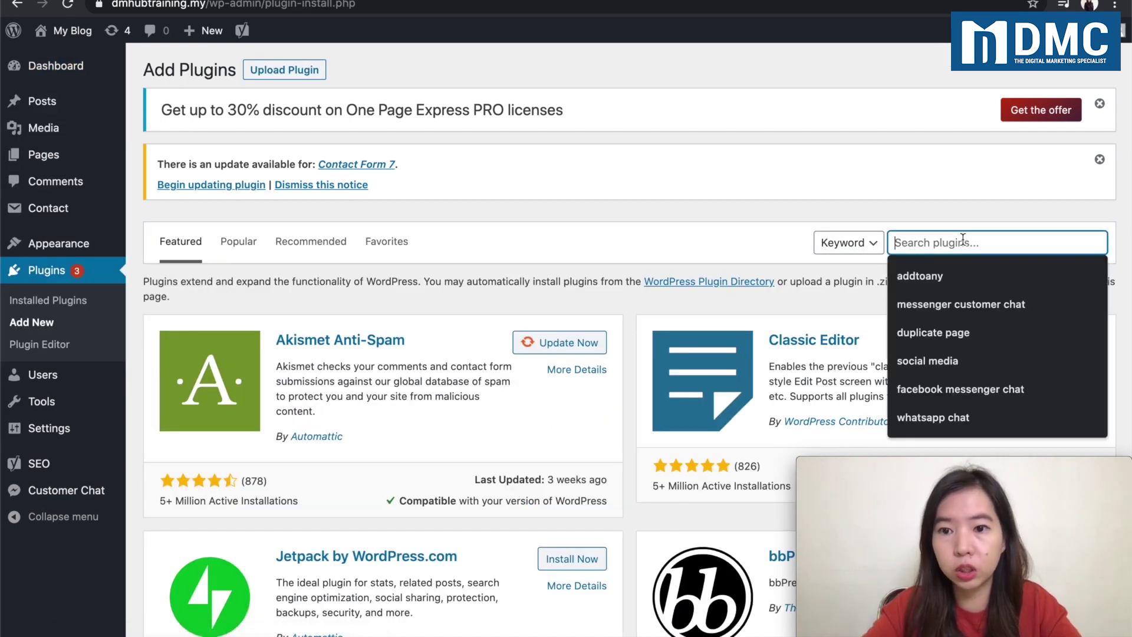
pyautogui.write('header ')
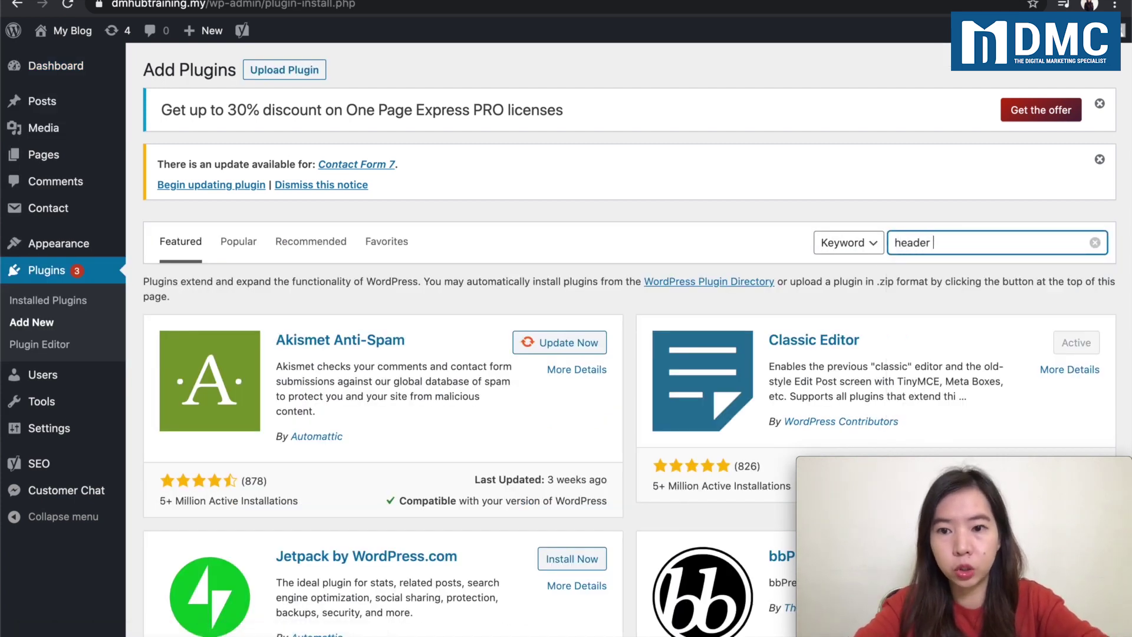
pyautogui.write('footer')
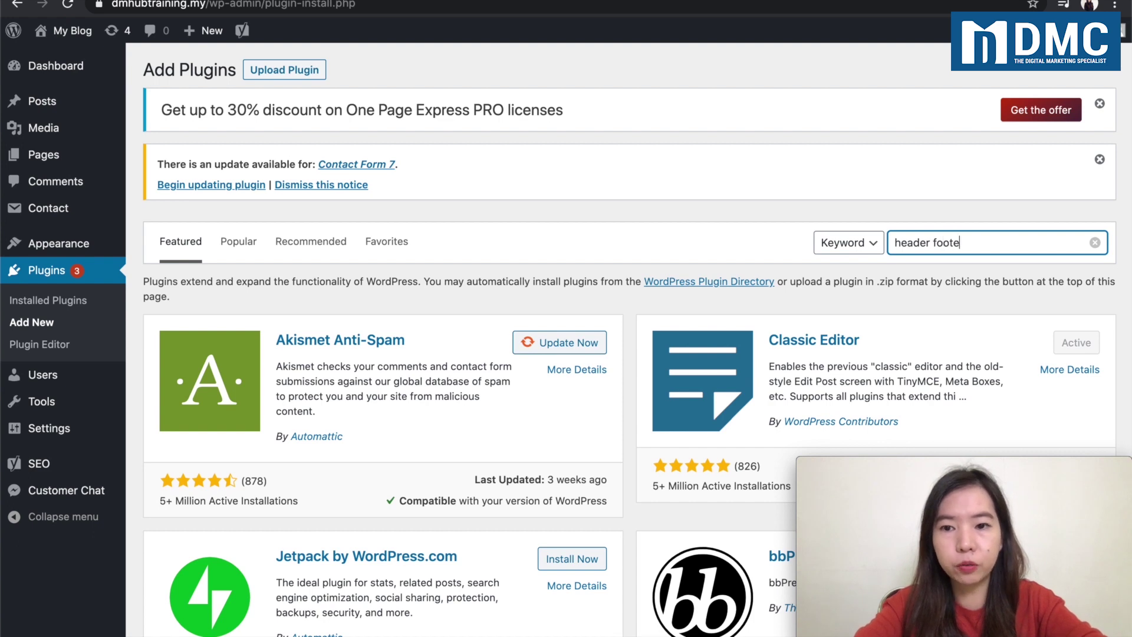
pyautogui.write(' insert')
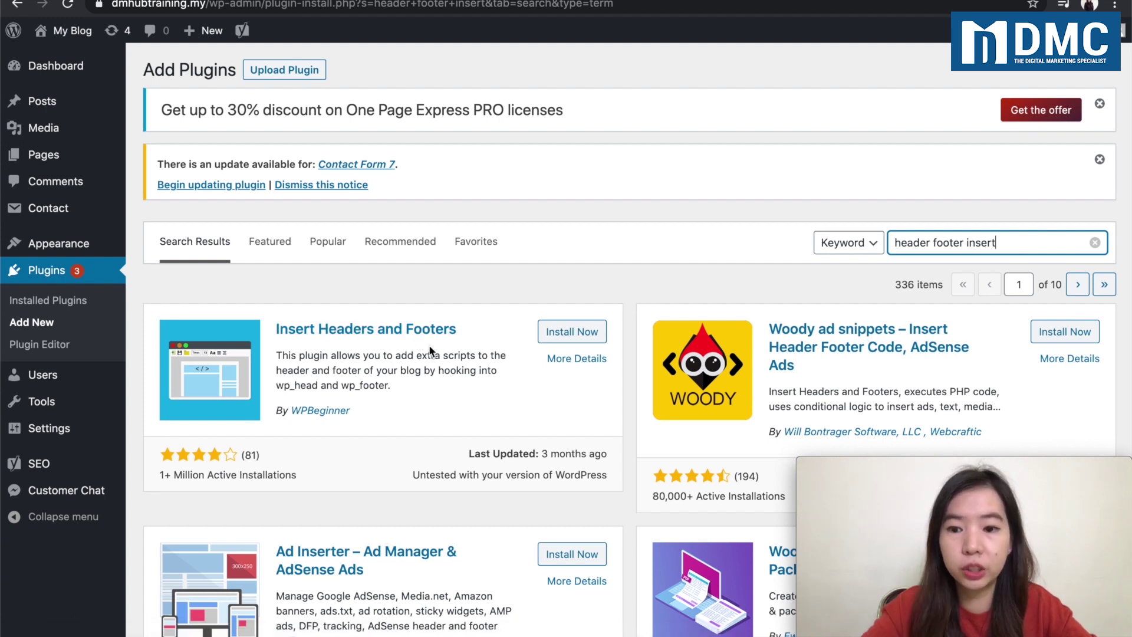
# Install and activate the Insert Headers and Footers plugin by WPBeginner
pyautogui.scroll(-1, 431, 351)
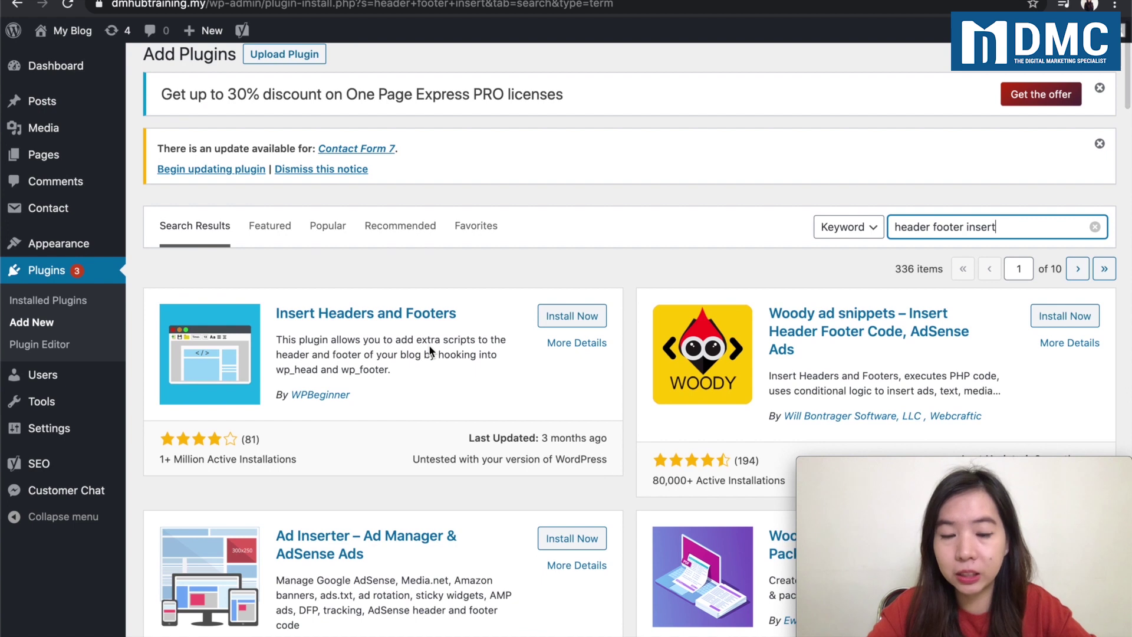
pyautogui.click(573, 318)
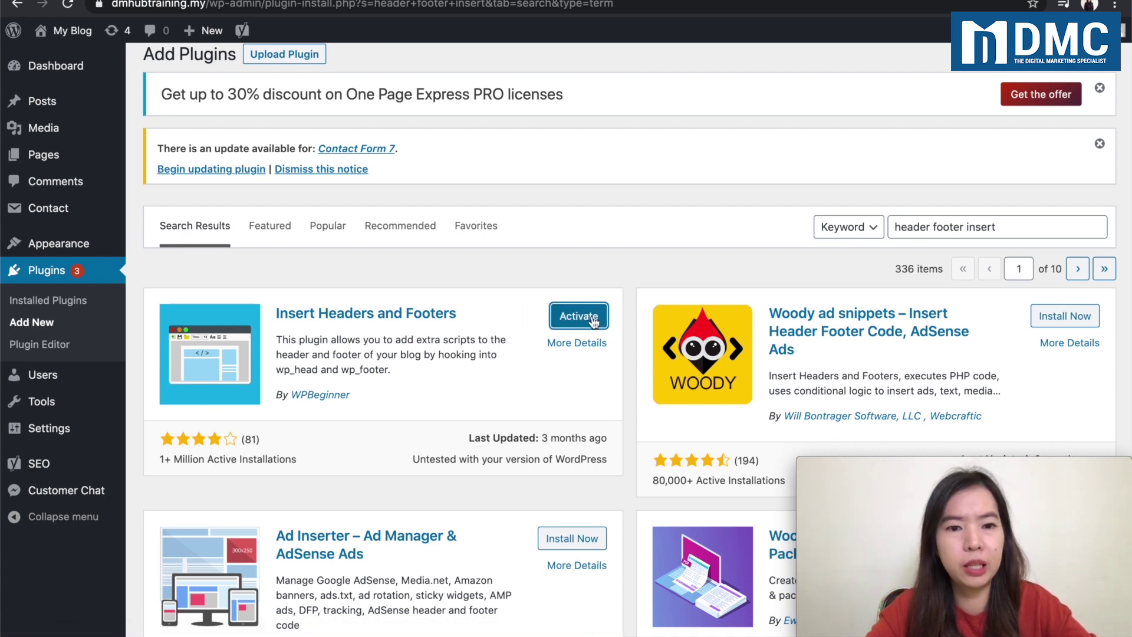
pyautogui.click(593, 322)
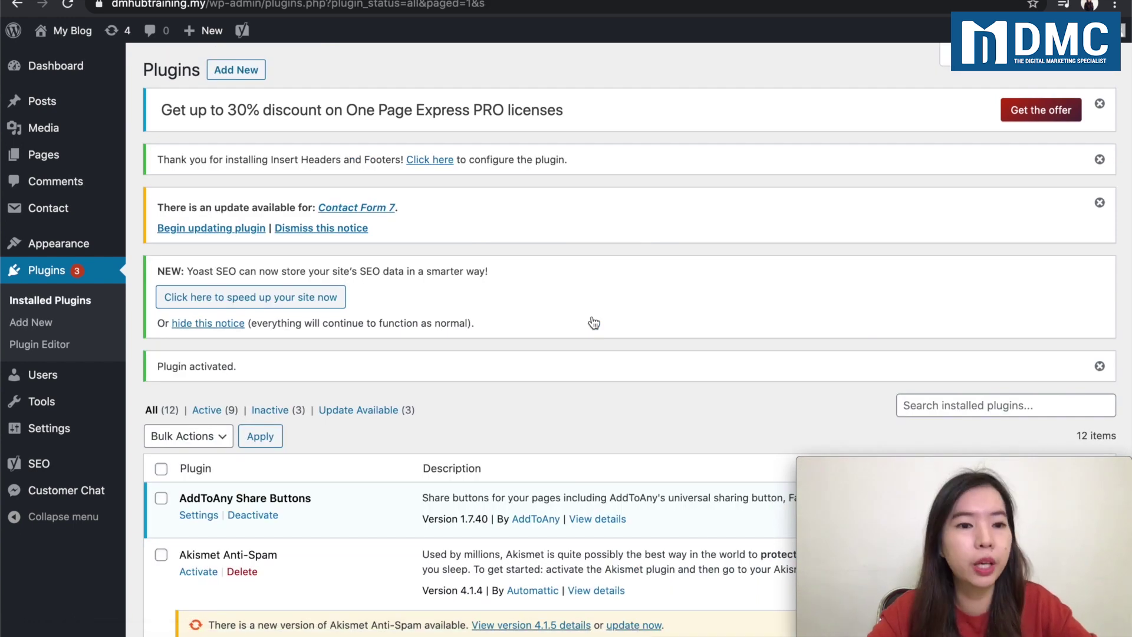
# Open the settings page of the Insert Headers and Footers plugin with its script boxes
pyautogui.scroll(-2, 593, 322)
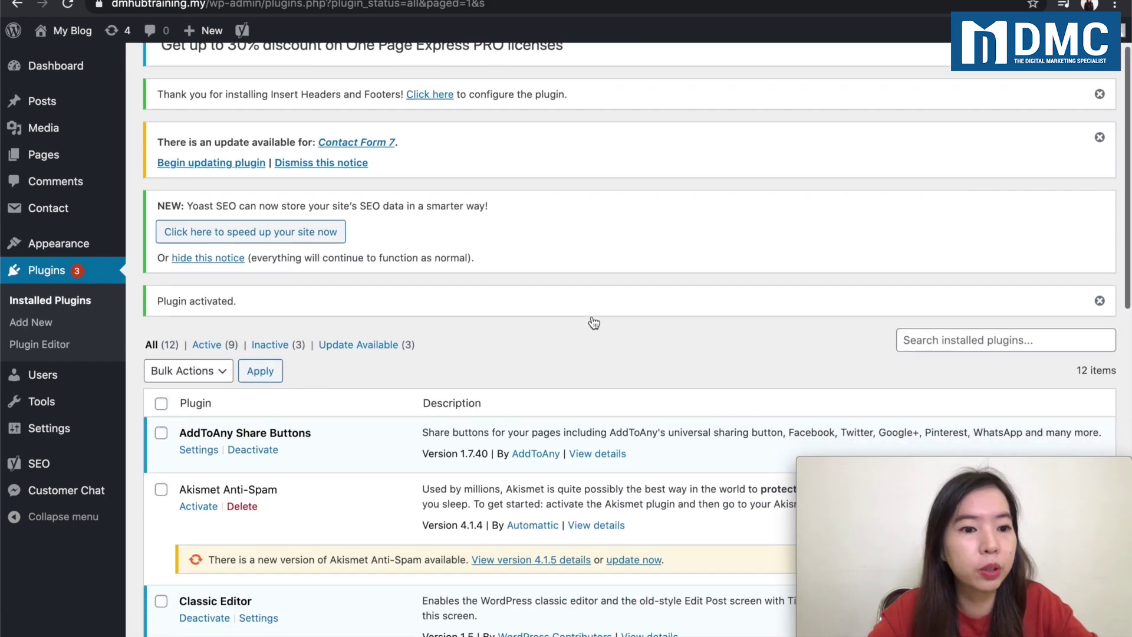
pyautogui.scroll(-1, 594, 322)
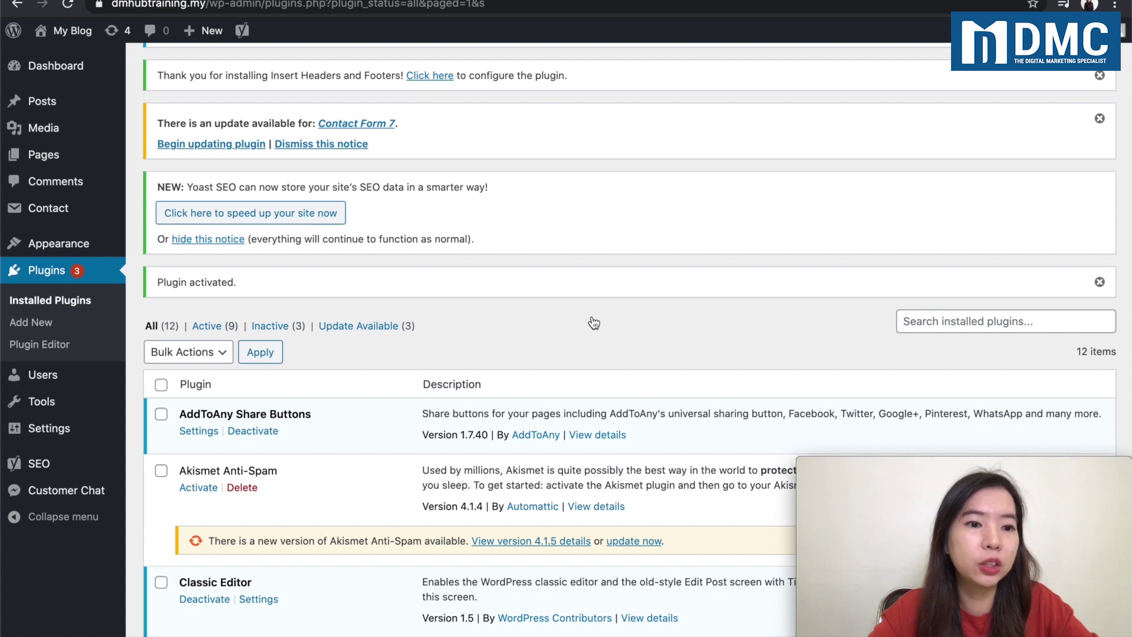
pyautogui.moveTo(106, 247)
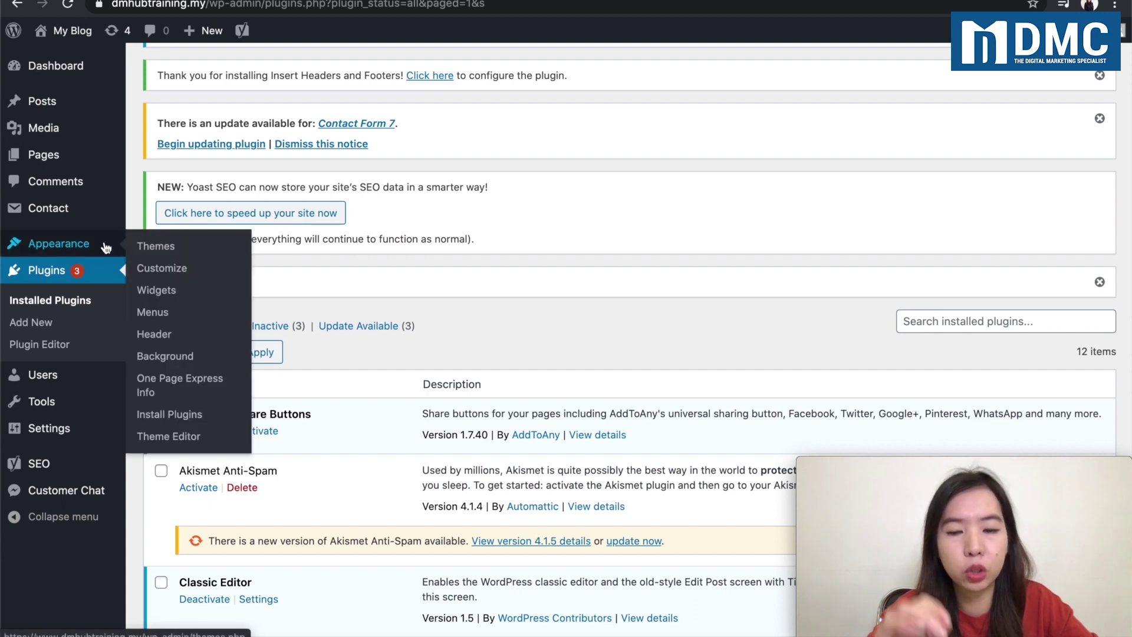
pyautogui.moveTo(52, 428)
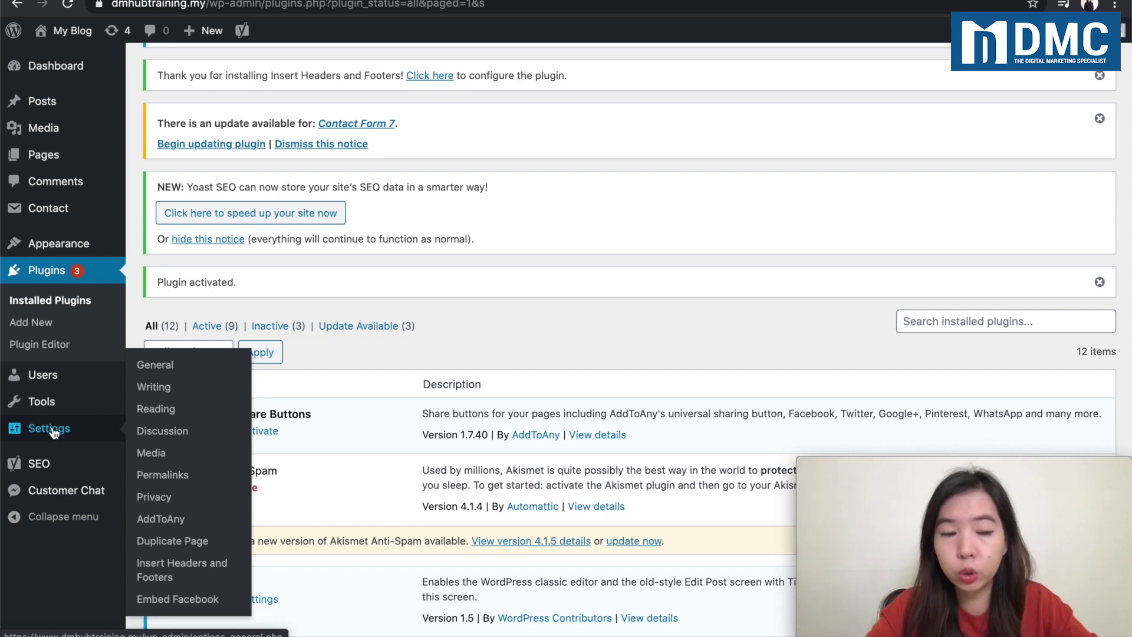
pyautogui.click(177, 569)
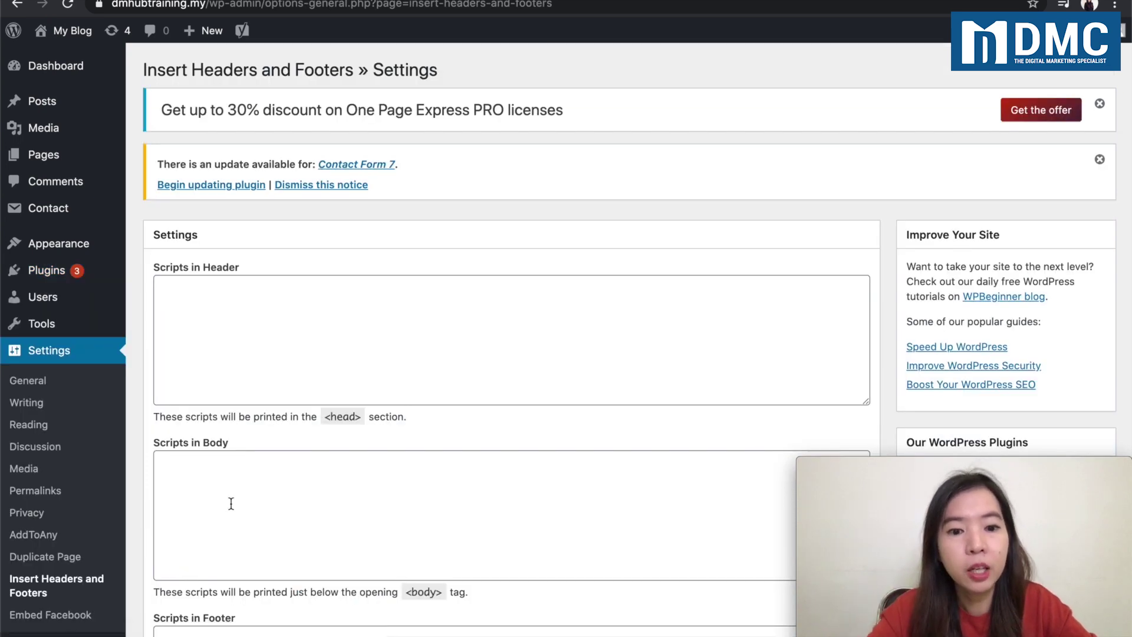
pyautogui.scroll(-3, 230, 503)
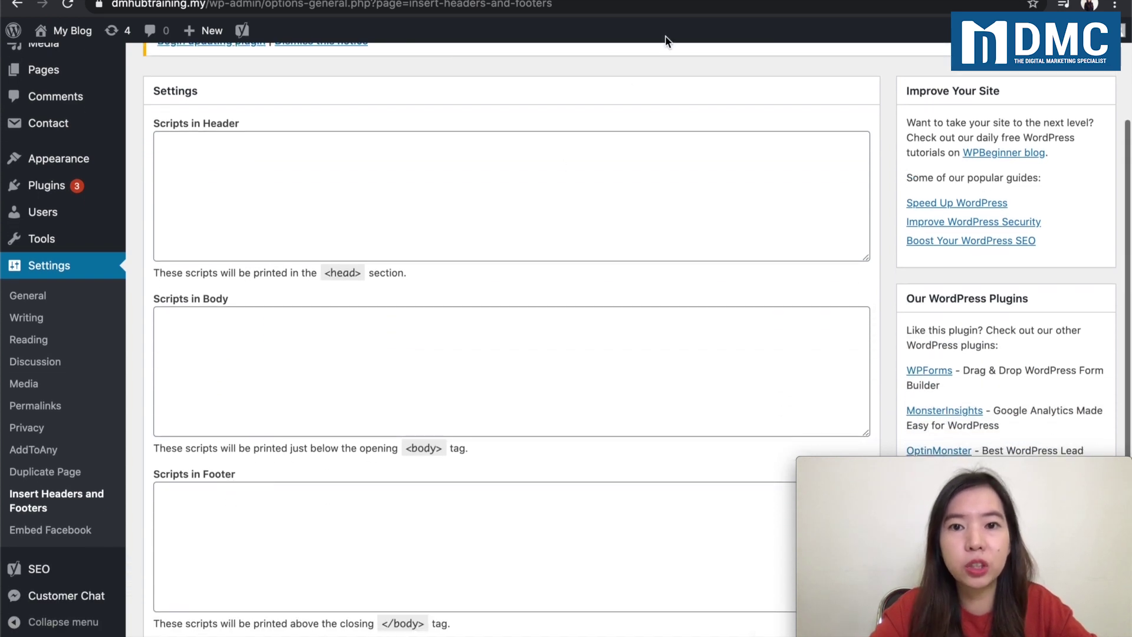
# Return to the Facebook embed code, check where the Step 2 SDK code belongs, and copy that code
pyautogui.click(667, 3)
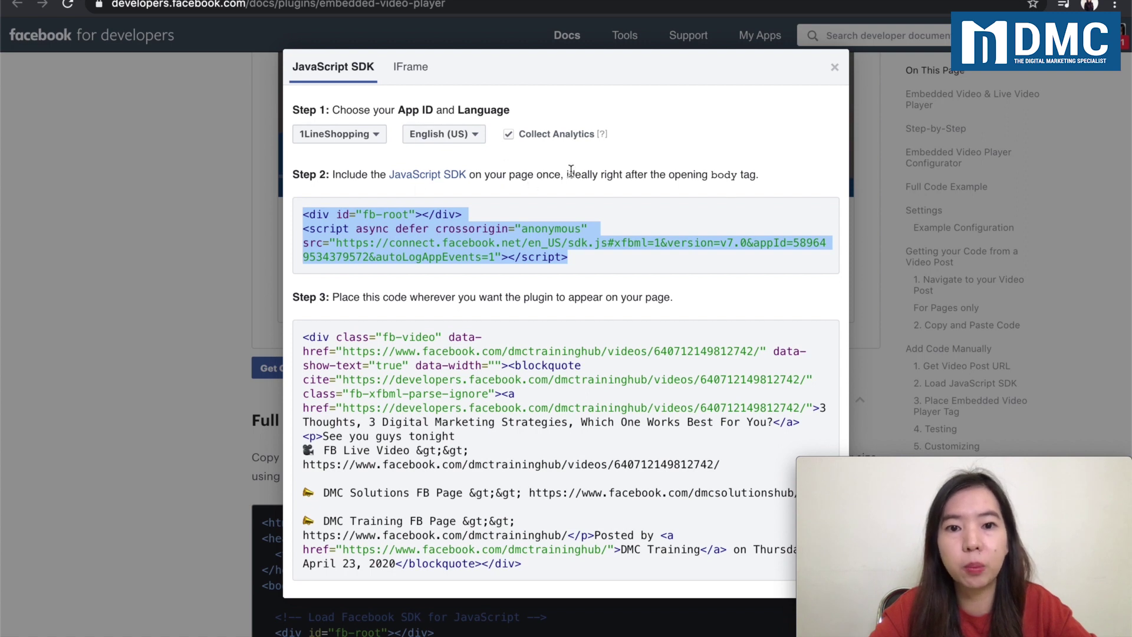
pyautogui.moveTo(601, 175); pyautogui.dragTo(752, 178)
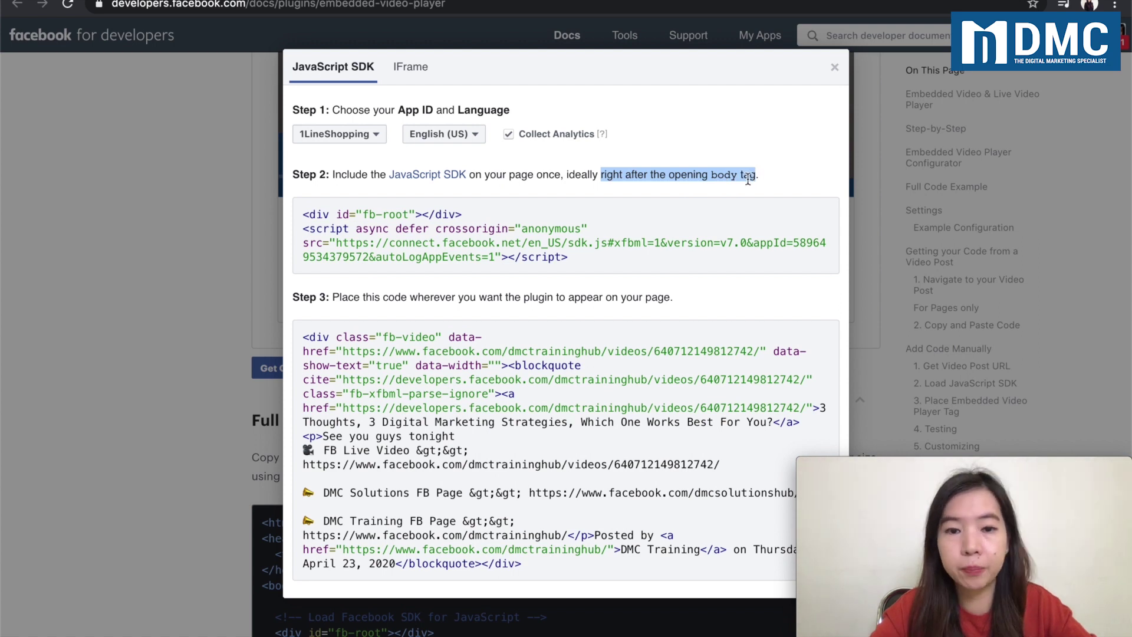
pyautogui.click(571, 256)
pyautogui.moveTo(570, 256); pyautogui.dragTo(303, 209)
pyautogui.press('super+c')
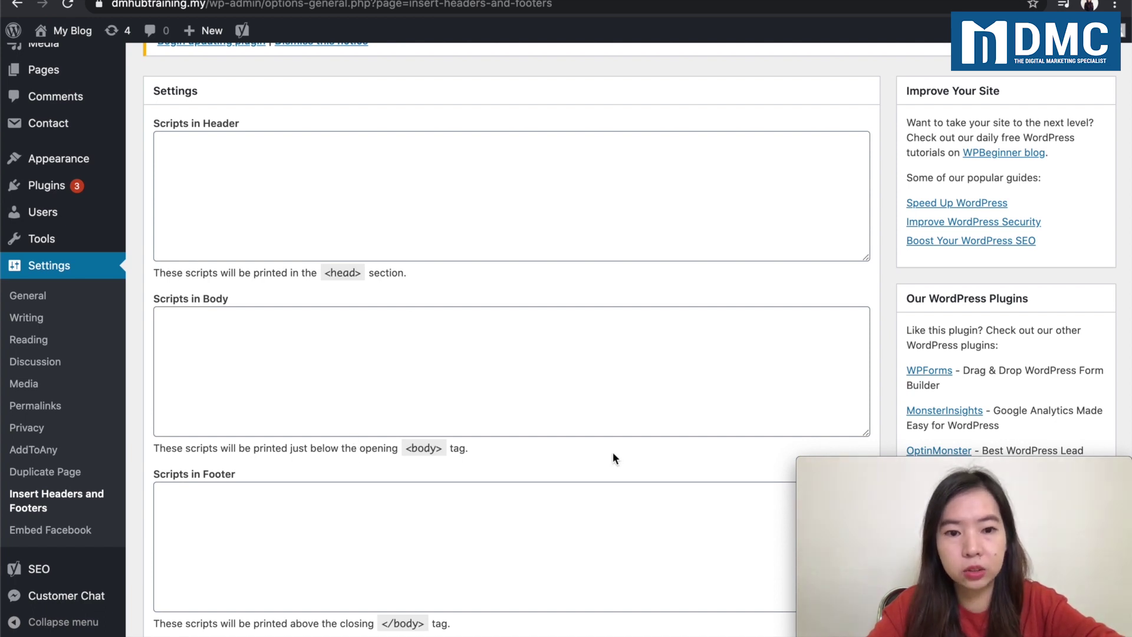
# Paste the Facebook SDK code into Scripts in Body in the WordPress plugin settings and save them
pyautogui.click(471, 329)
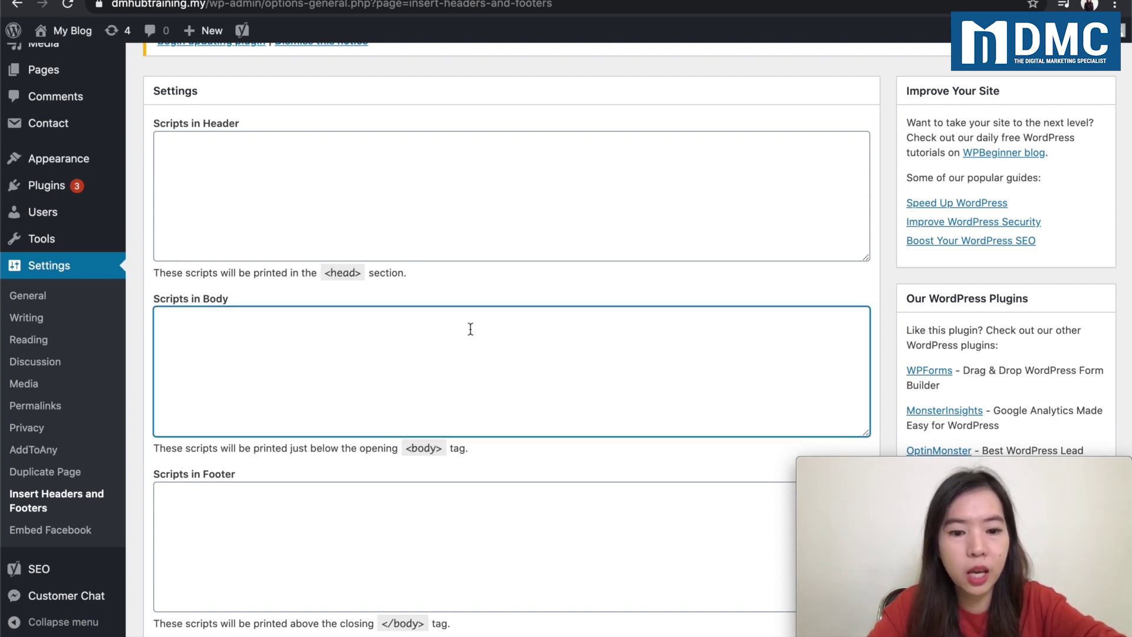
pyautogui.scroll(-1, 470, 328)
pyautogui.press('super+v')
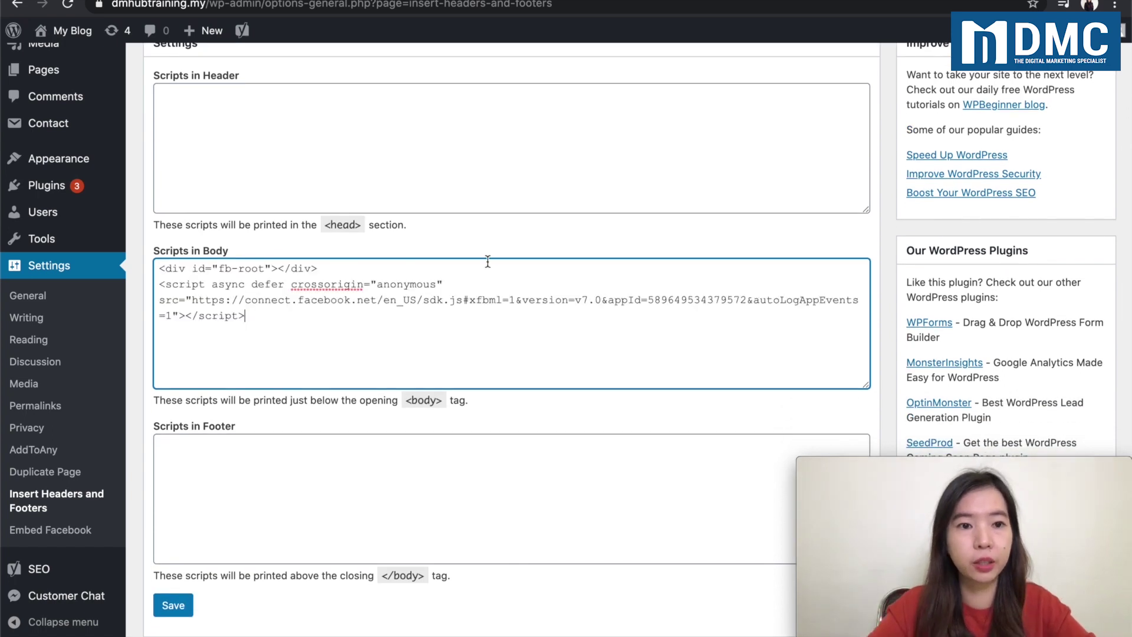
pyautogui.click(465, 160)
pyautogui.click(443, 334)
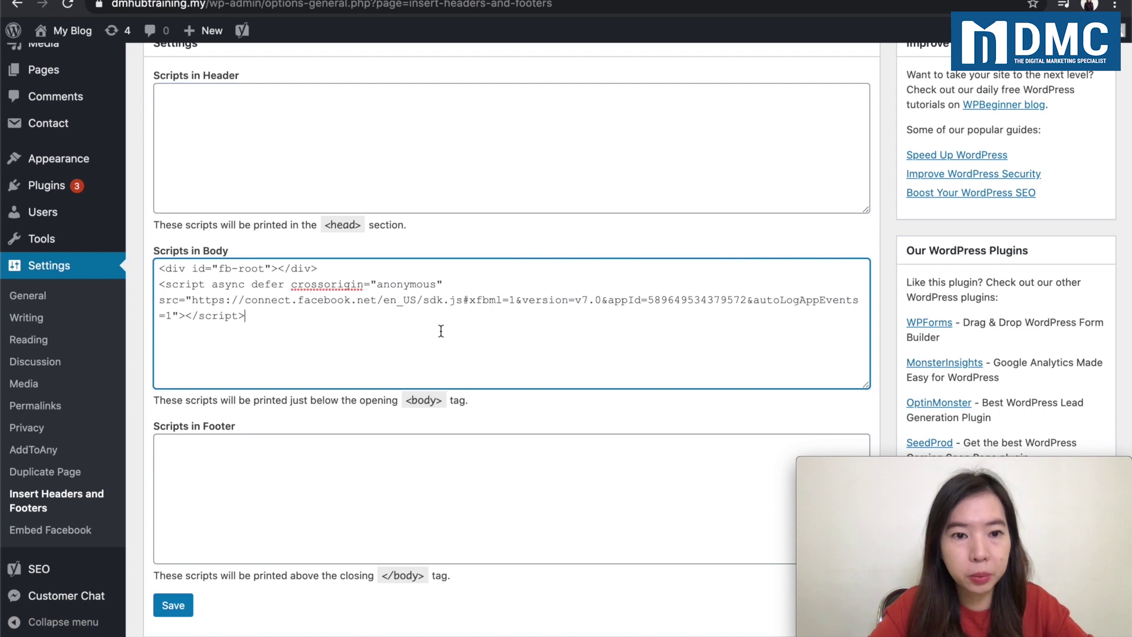
pyautogui.click(411, 470)
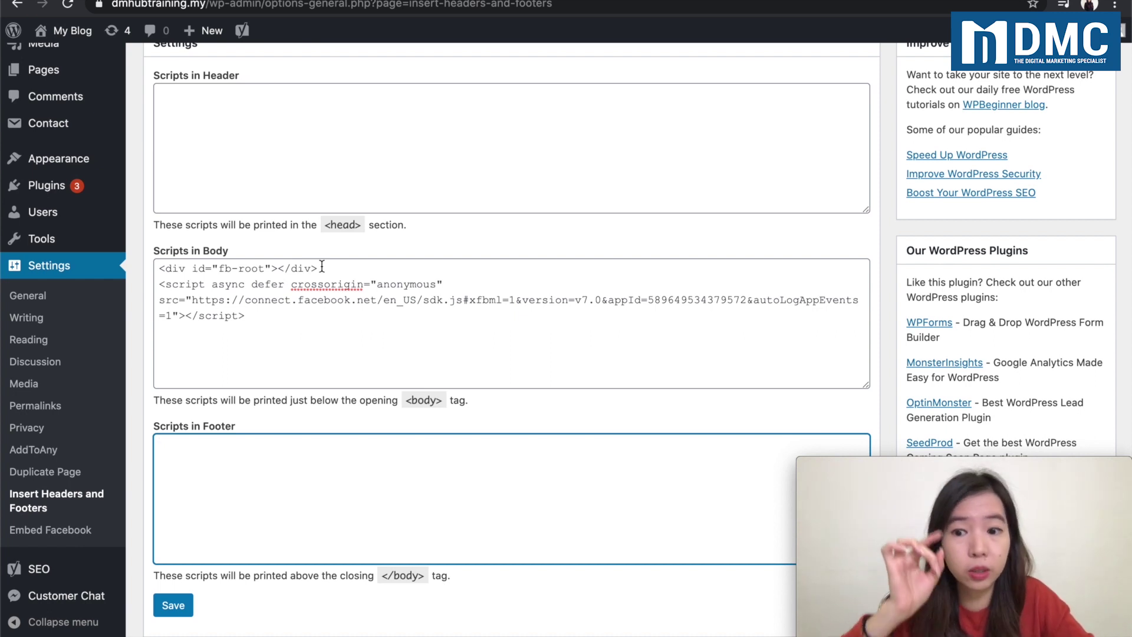
pyautogui.click(182, 609)
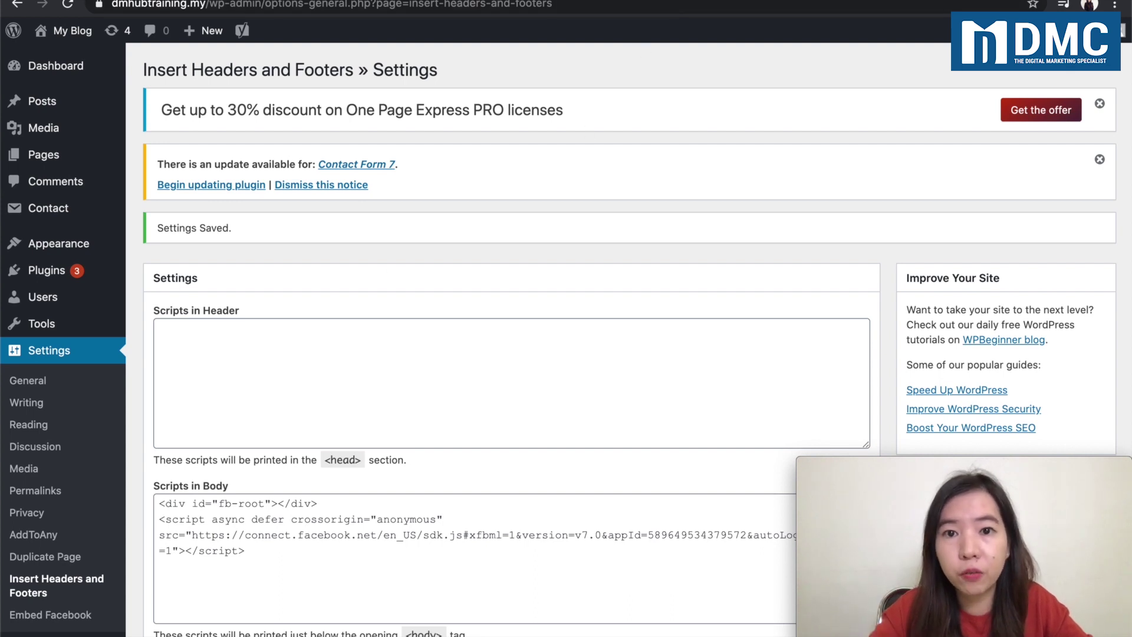
# Copy the Step 3 video code from the Facebook embed dialog and start a new page in WordPress
pyautogui.click(654, 2)
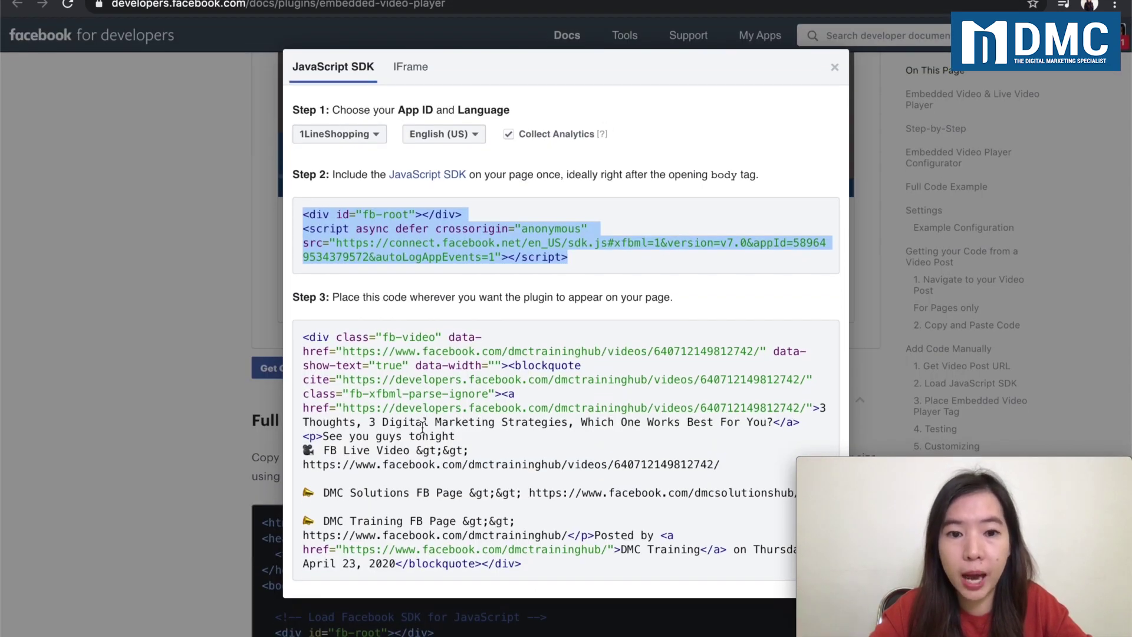
pyautogui.click(407, 406)
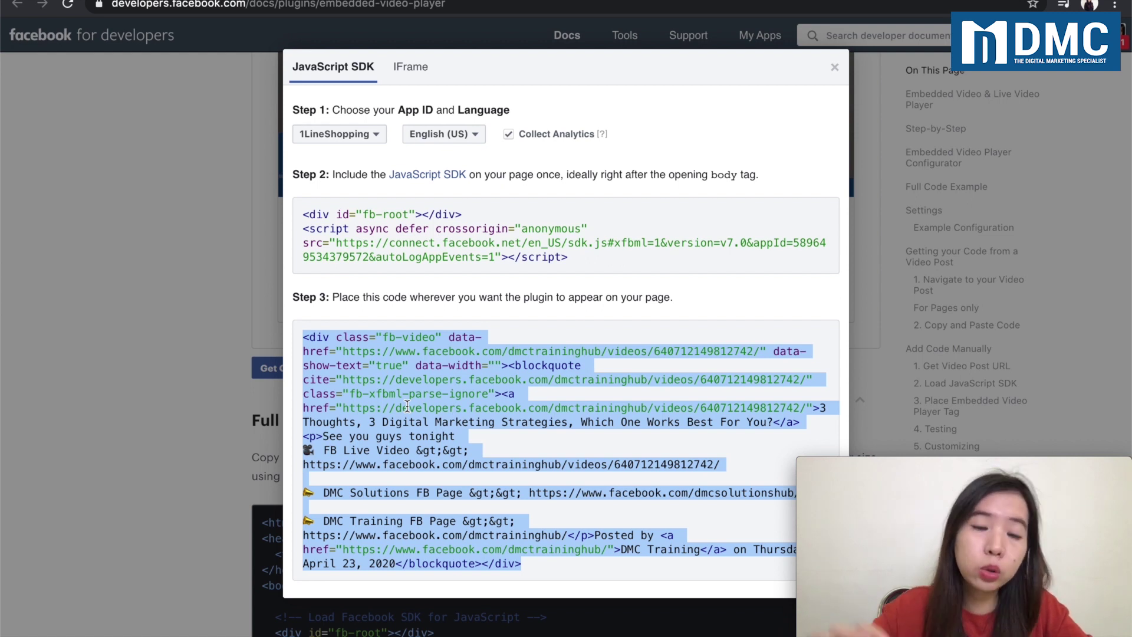
pyautogui.click(102, 1)
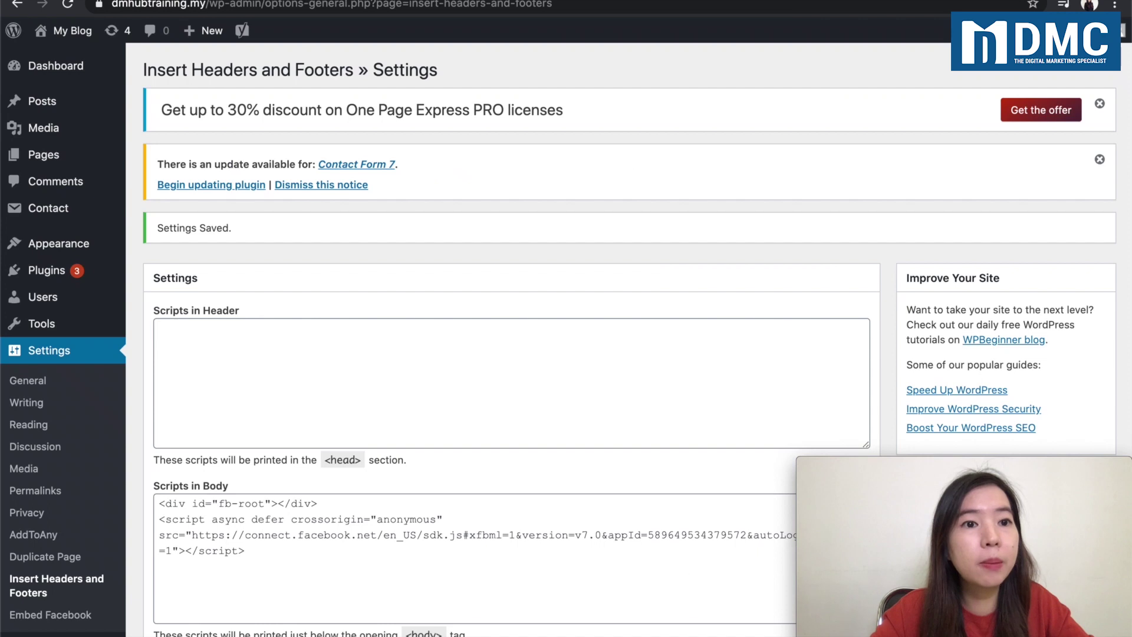
pyautogui.moveTo(99, 158)
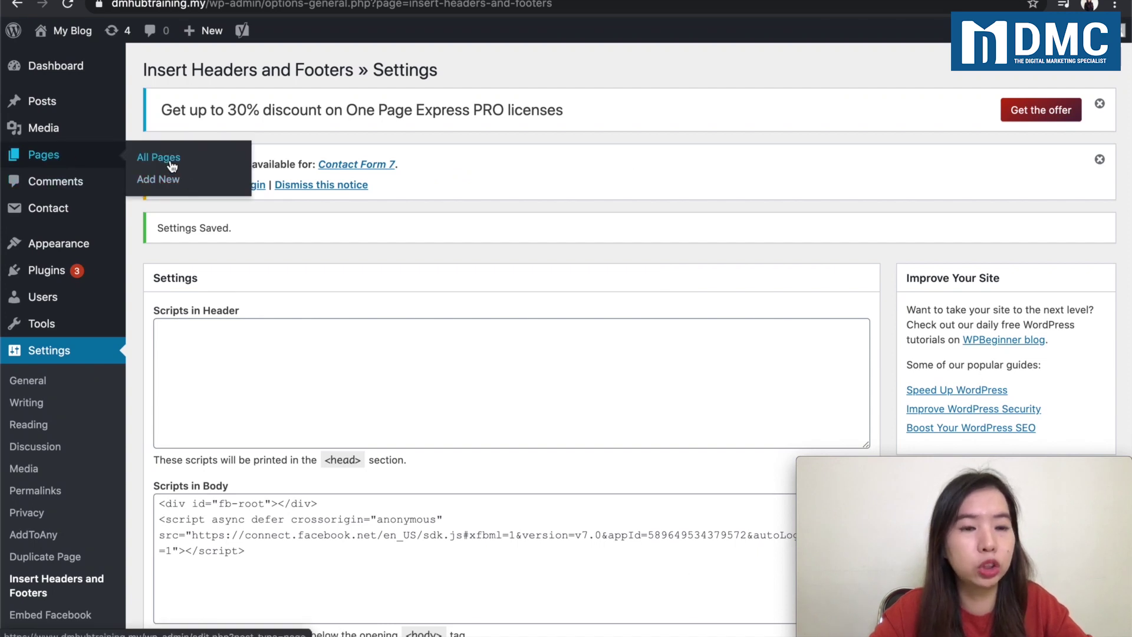
pyautogui.click(160, 178)
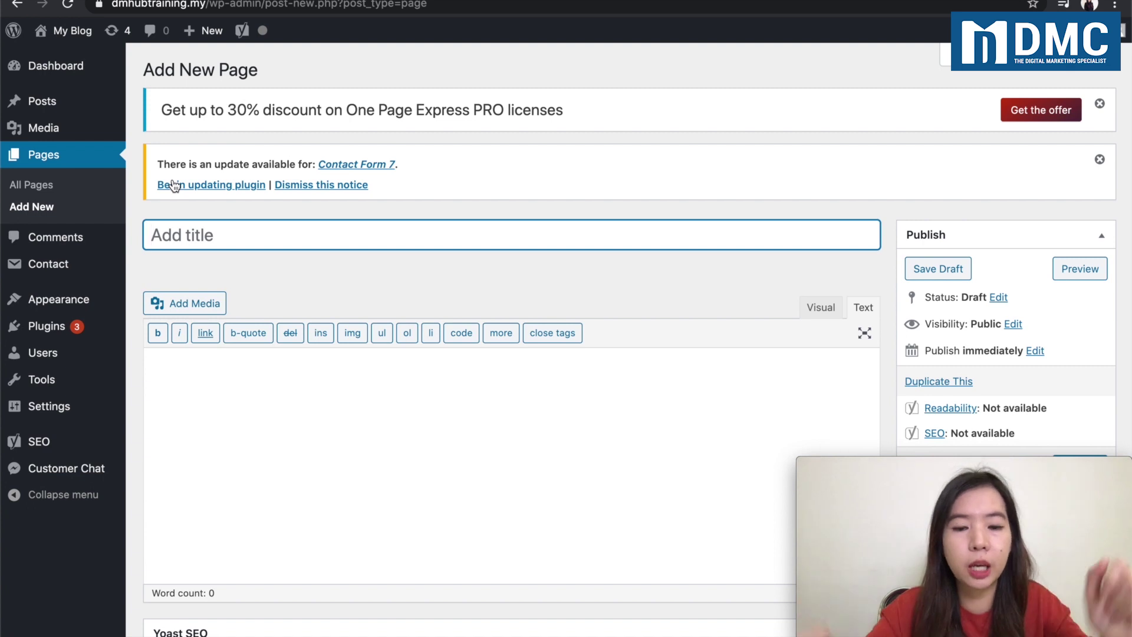
# Title the page "FB LIVE - 3 Thoughts, 3 Digital Marketing Strategies, Which One Works Best For You?", copying the headline from the Facebook video
pyautogui.write('FB LIVE -')
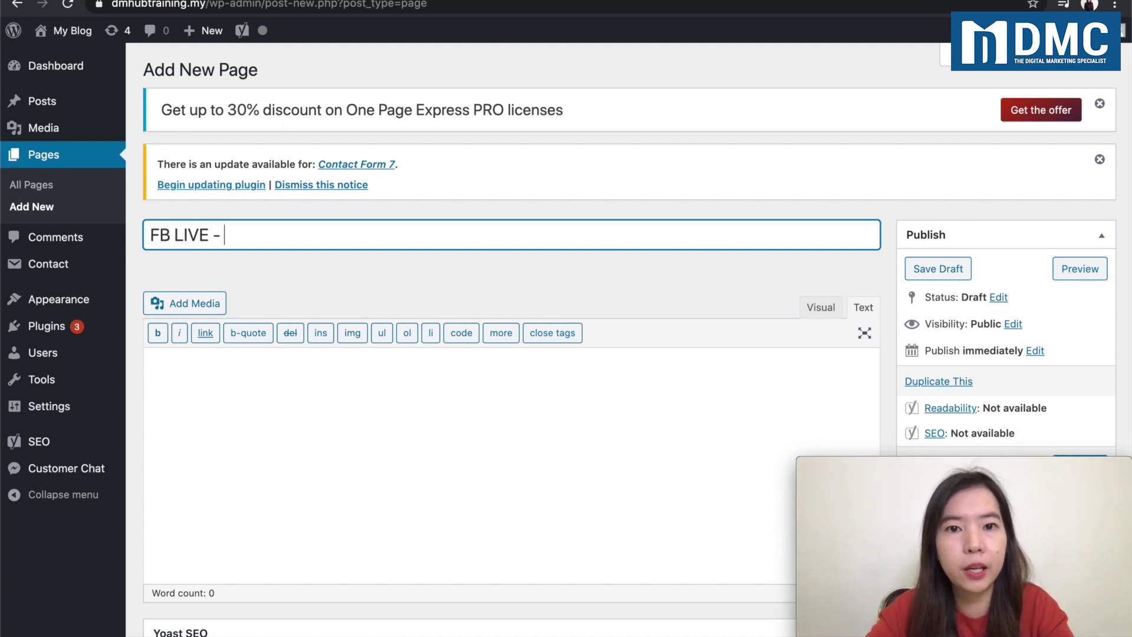
pyautogui.hotkey('ctrl', 'Tab')
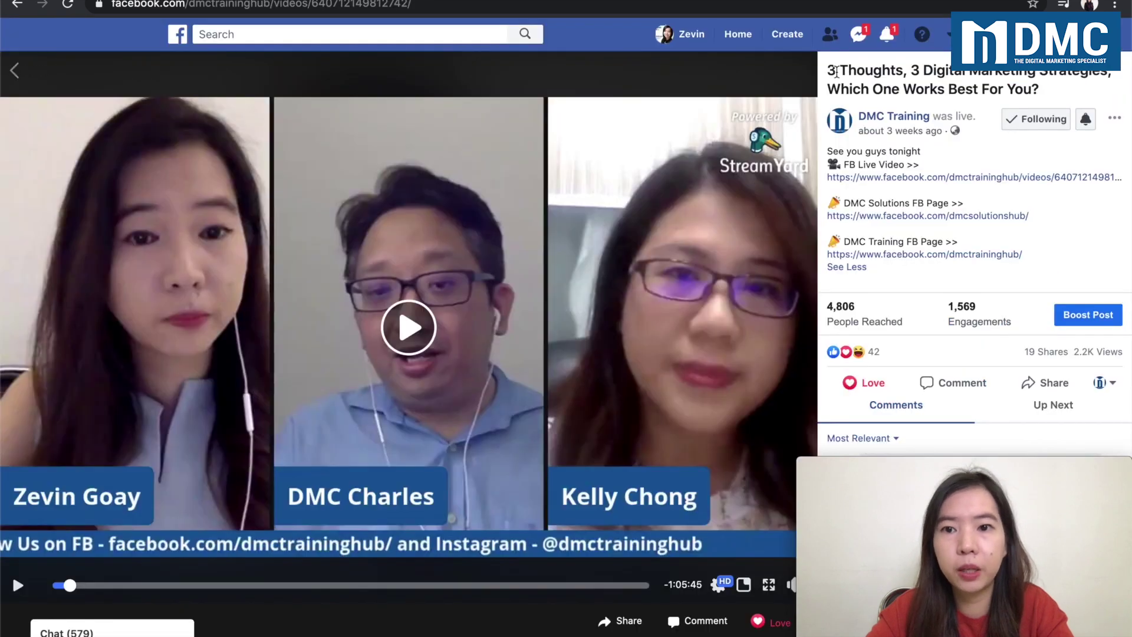
pyautogui.moveTo(831, 69); pyautogui.dragTo(1034, 88)
pyautogui.hotkey('ctrl', 'c')
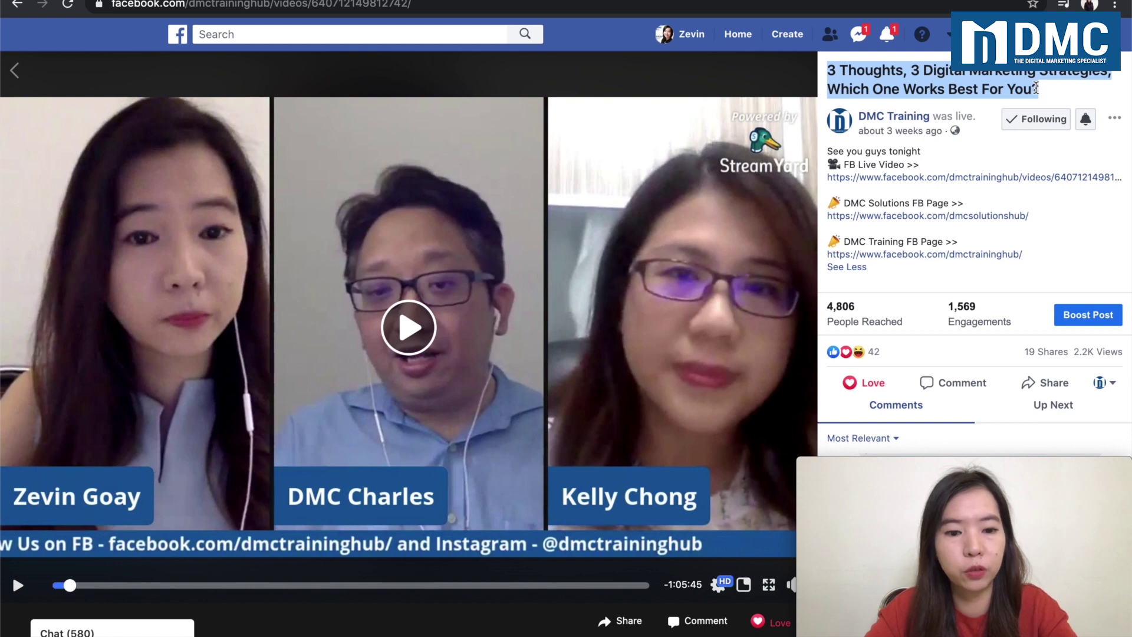
pyautogui.hotkey('ctrl', 'shift', 'Tab')
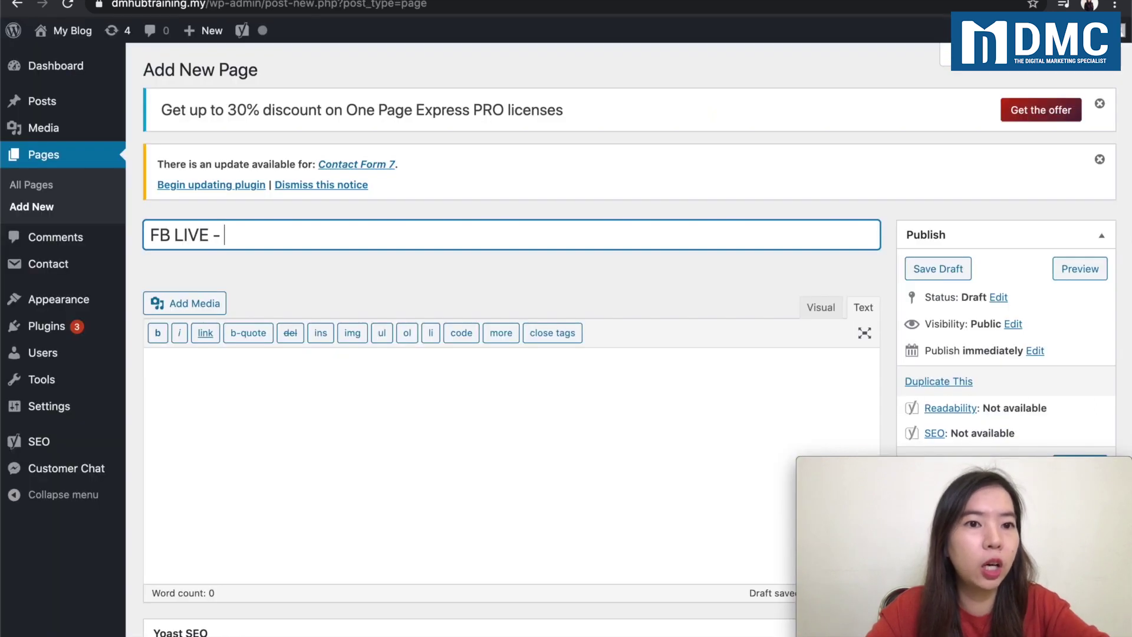
pyautogui.hotkey('ctrl', 'v')
# Switch the page editor to Text mode and paste the video code from Facebook's embed page into the content
pyautogui.click(406, 403)
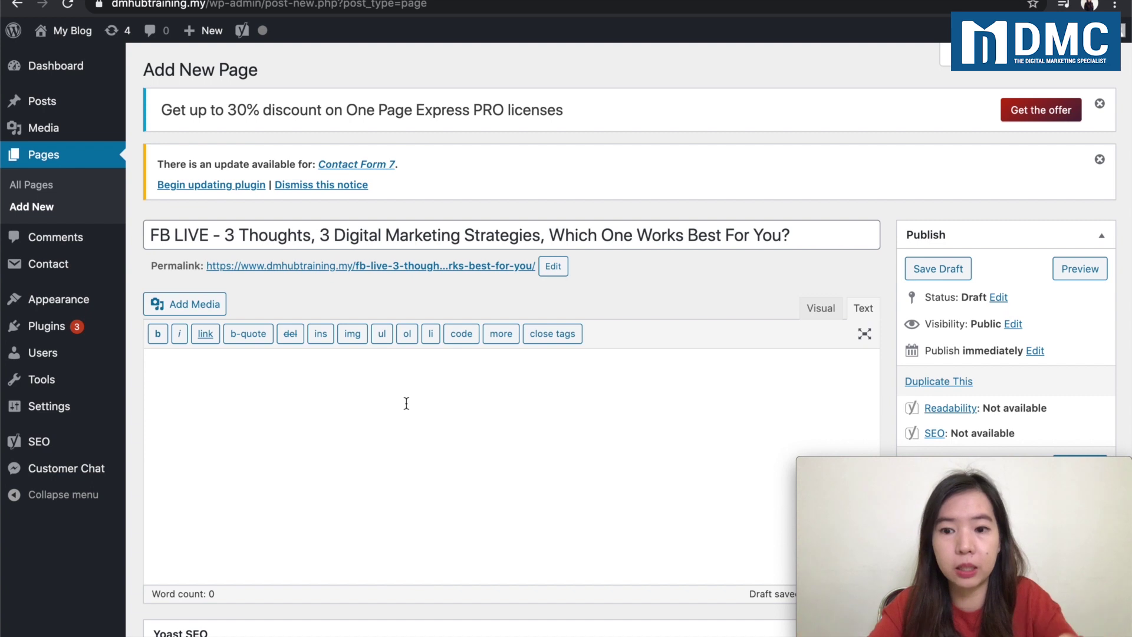
pyautogui.click(821, 306)
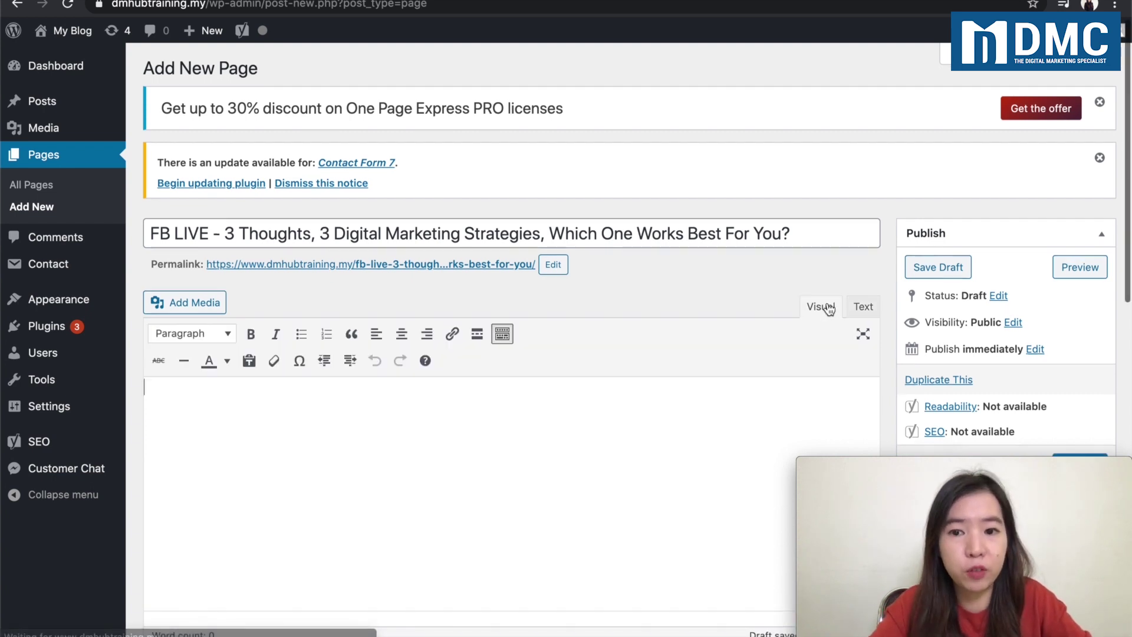
pyautogui.click(863, 309)
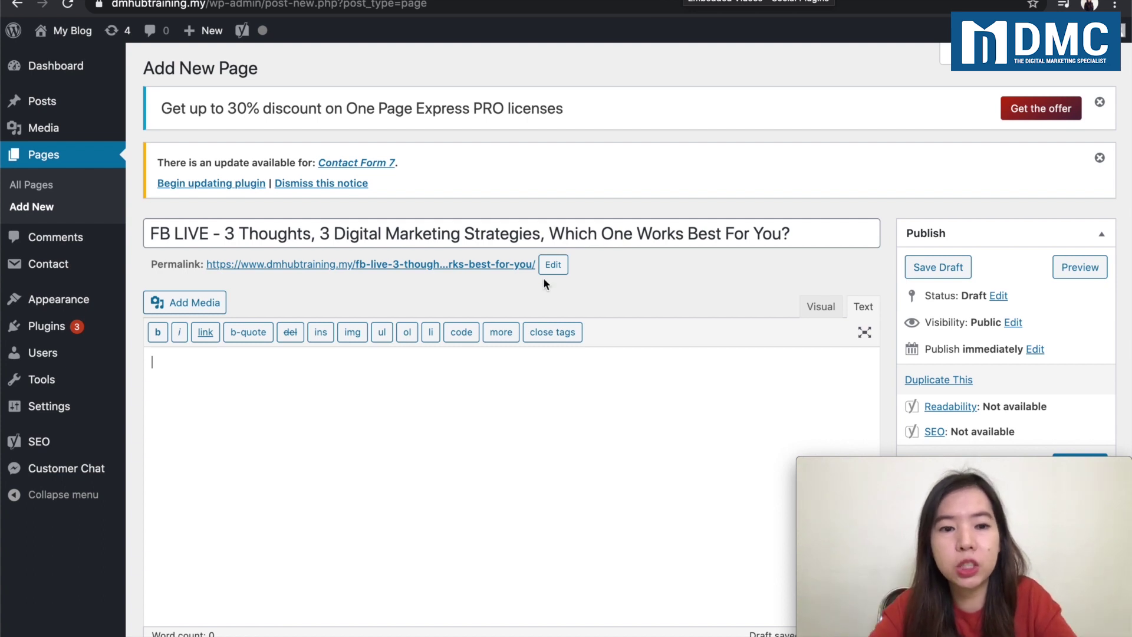
pyautogui.click(657, 21)
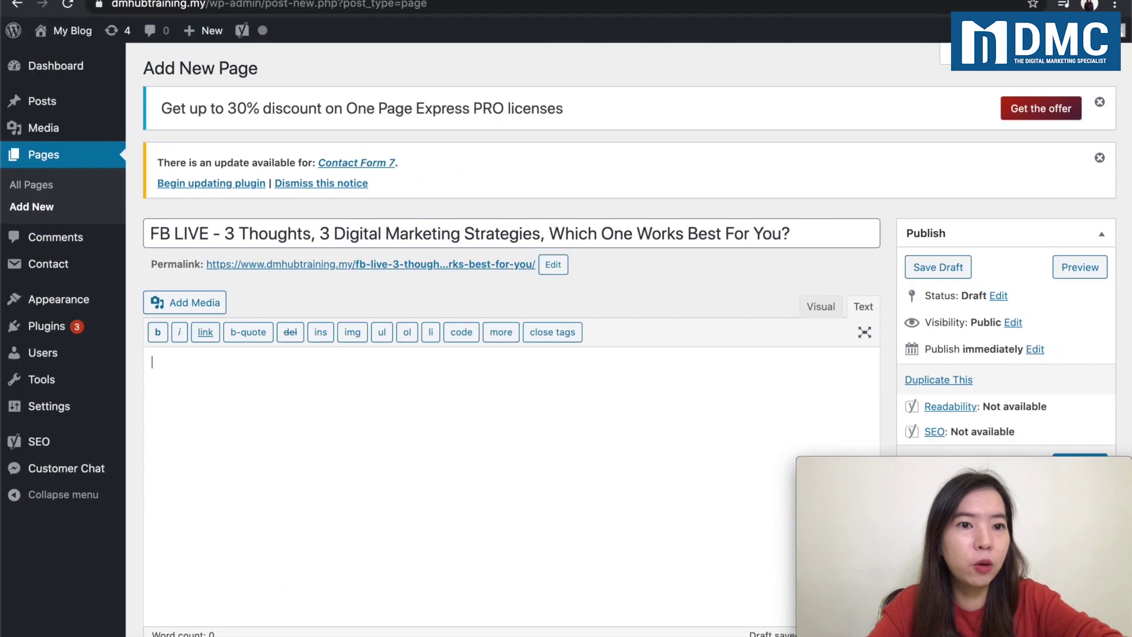
pyautogui.click(189, 1)
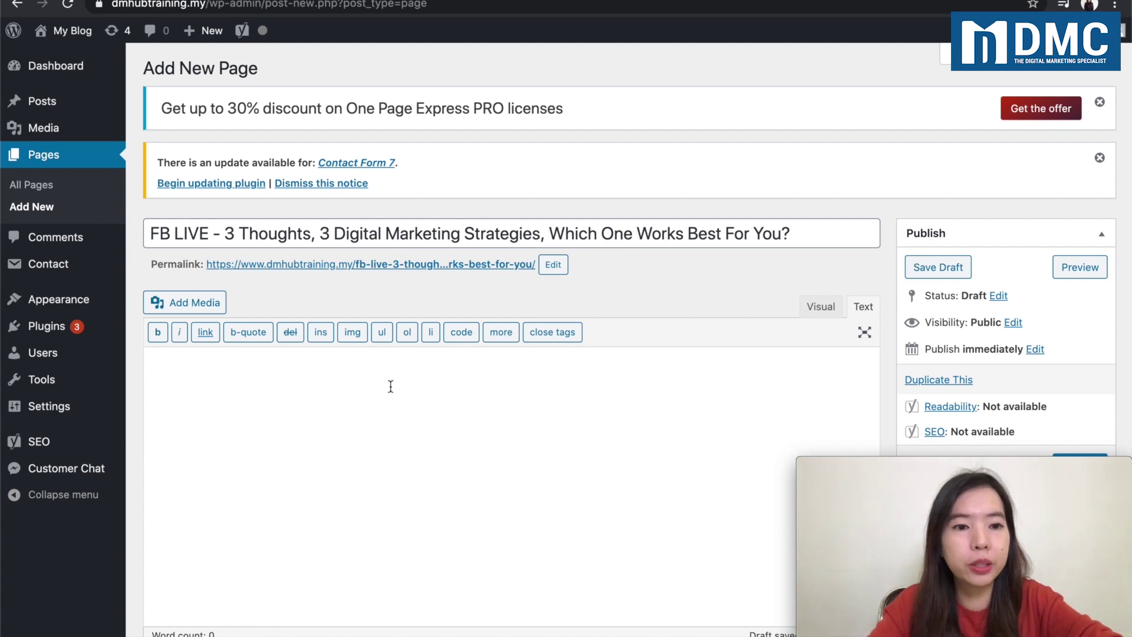
pyautogui.hotkey('ctrl', 'v')
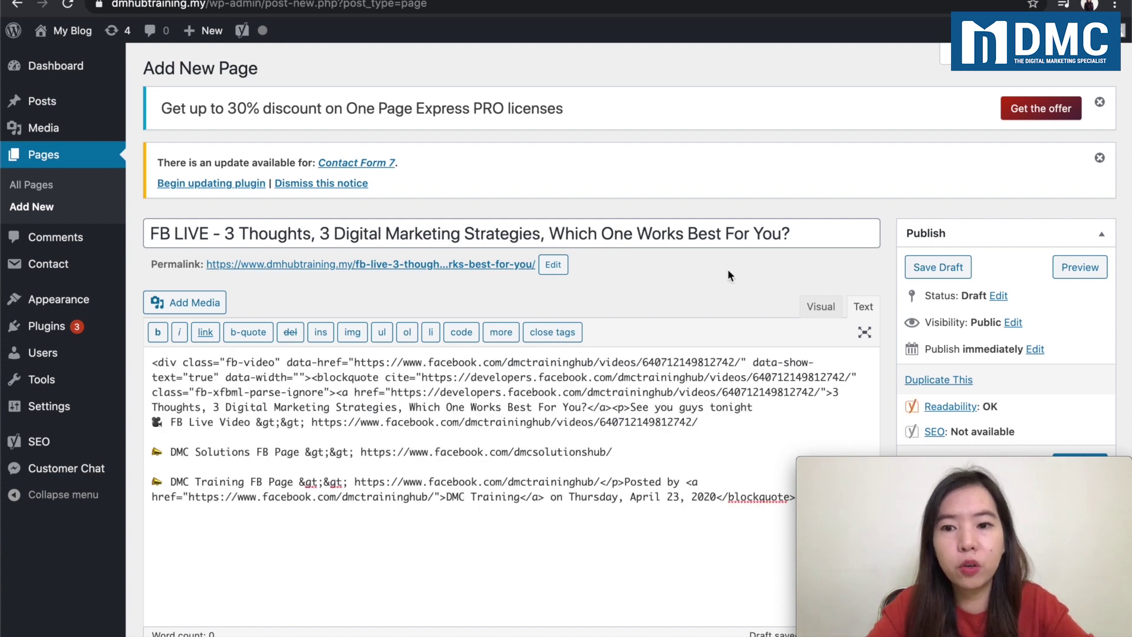
# Publish the page and open its permalink in a new browser tab
pyautogui.scroll(-2, 1097, 361)
pyautogui.click(1095, 357)
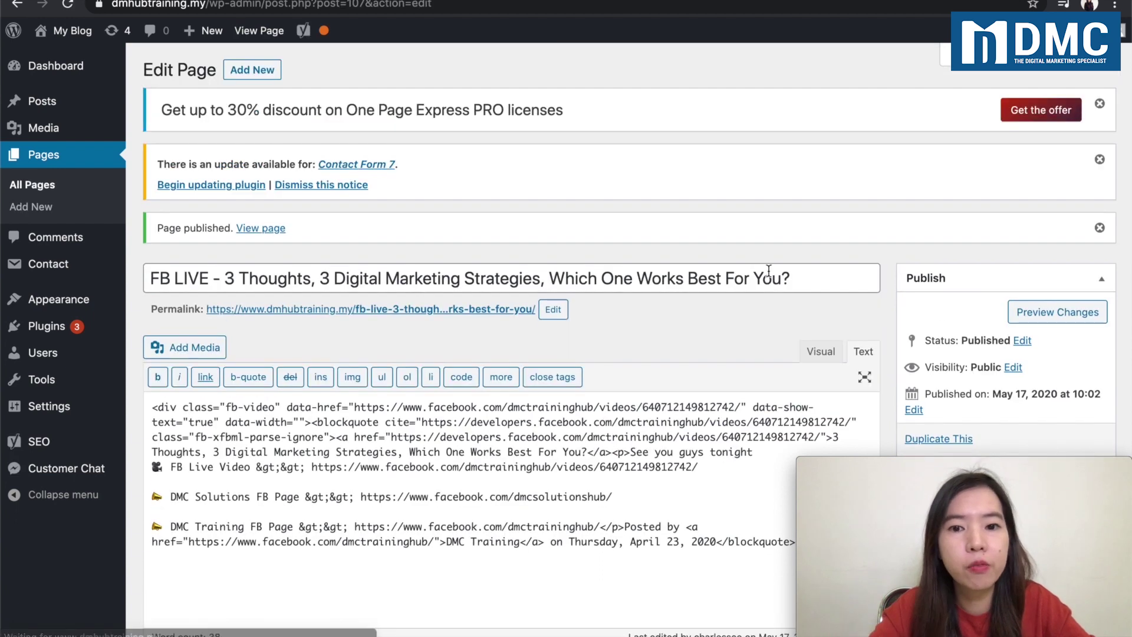
pyautogui.rightClick(391, 312)
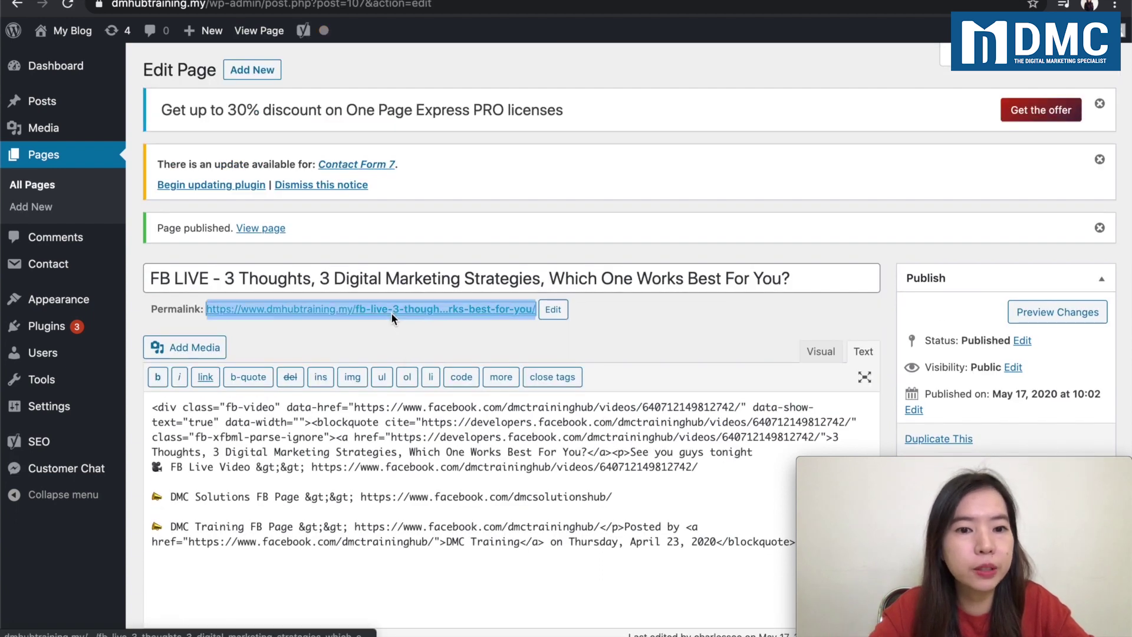
pyautogui.click(437, 322)
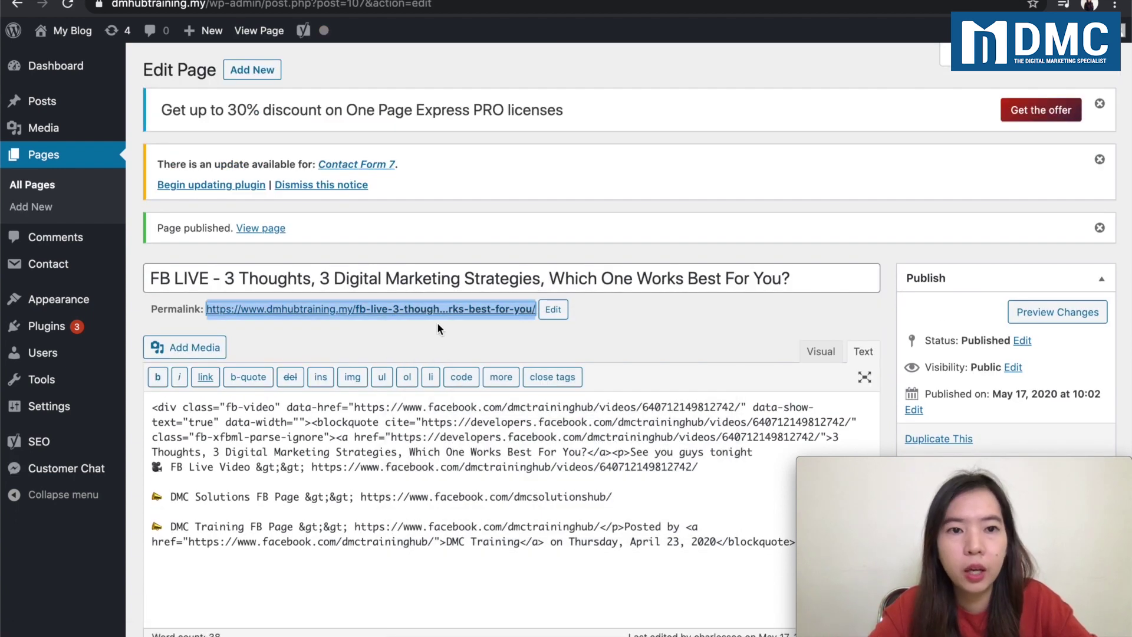
pyautogui.click(373, 3)
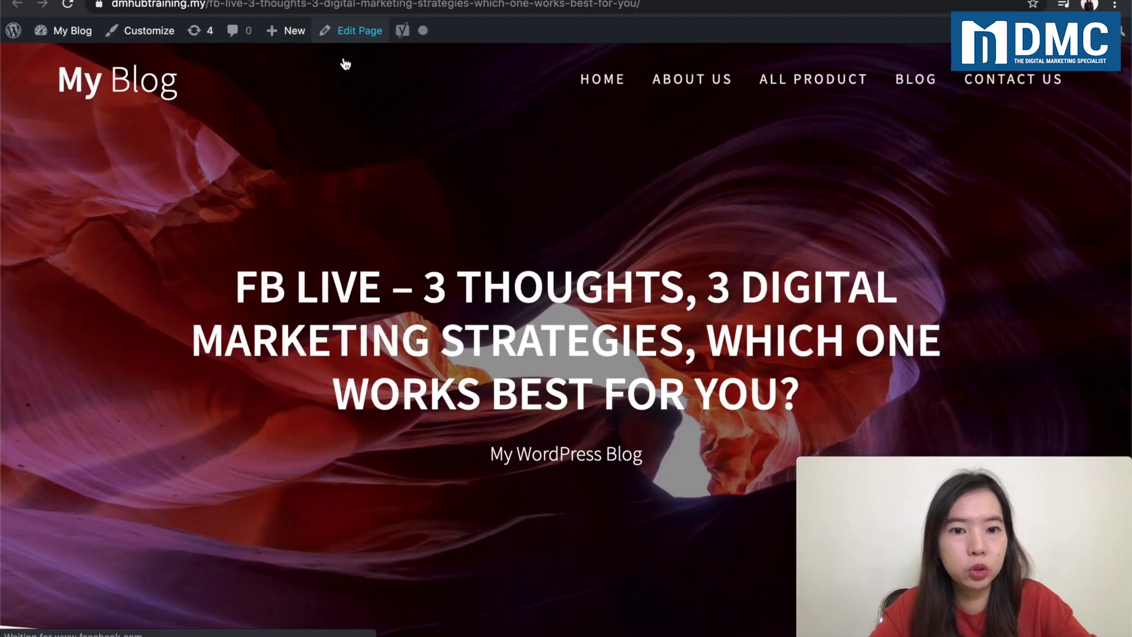
# Examine the embedded live video, its post text and the interaction and share details on the published page
pyautogui.scroll(-5, 293, 350)
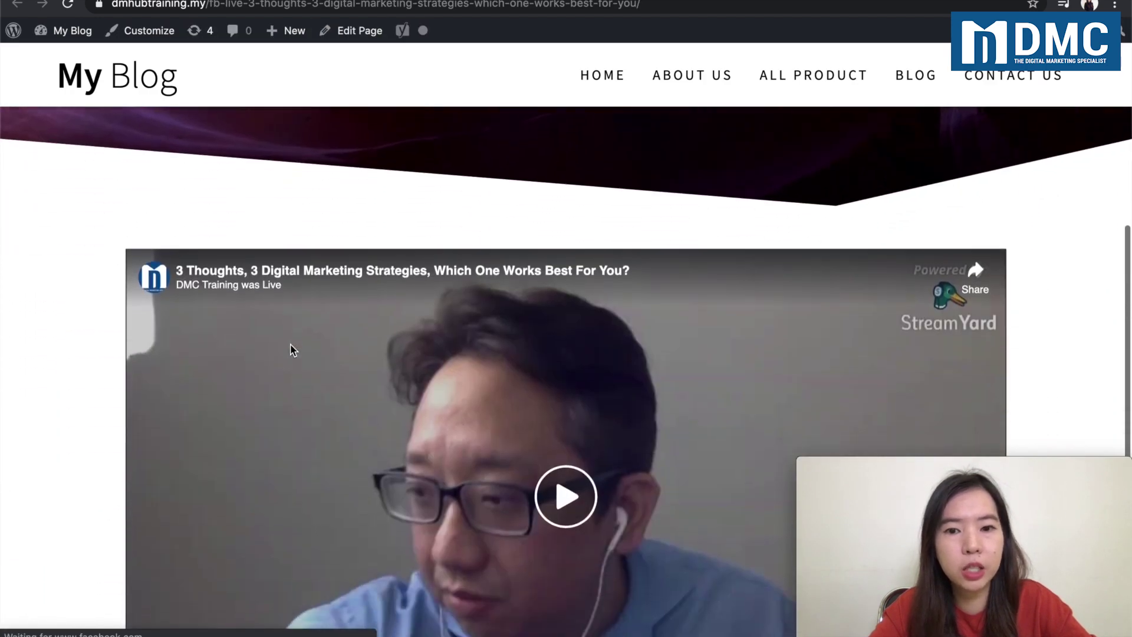
pyautogui.scroll(-4, 293, 350)
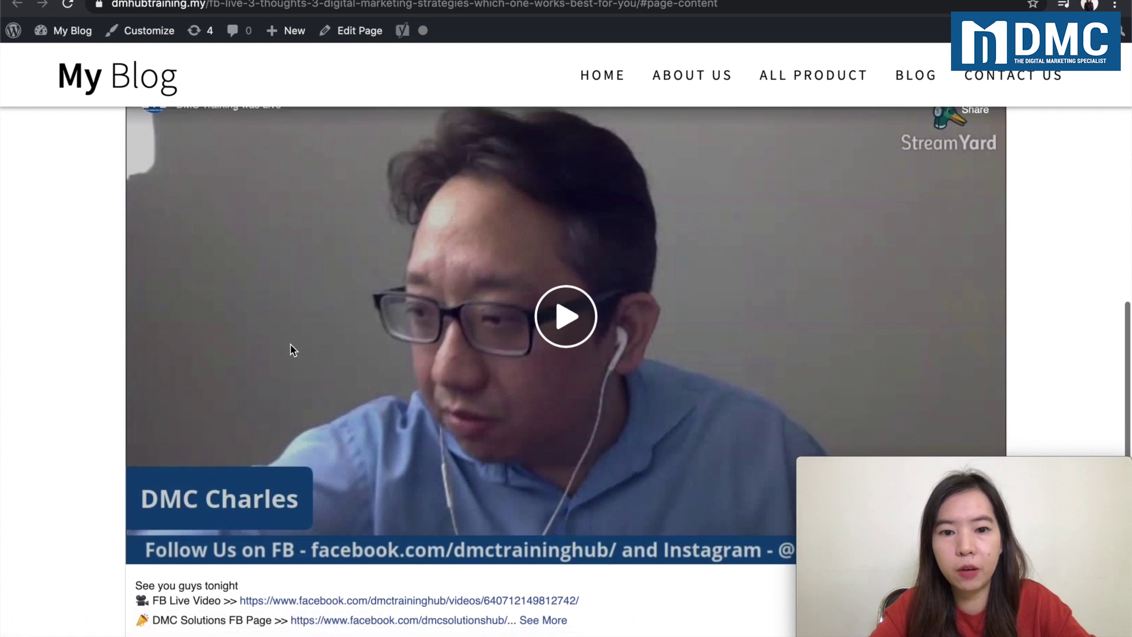
pyautogui.scroll(-2, 293, 351)
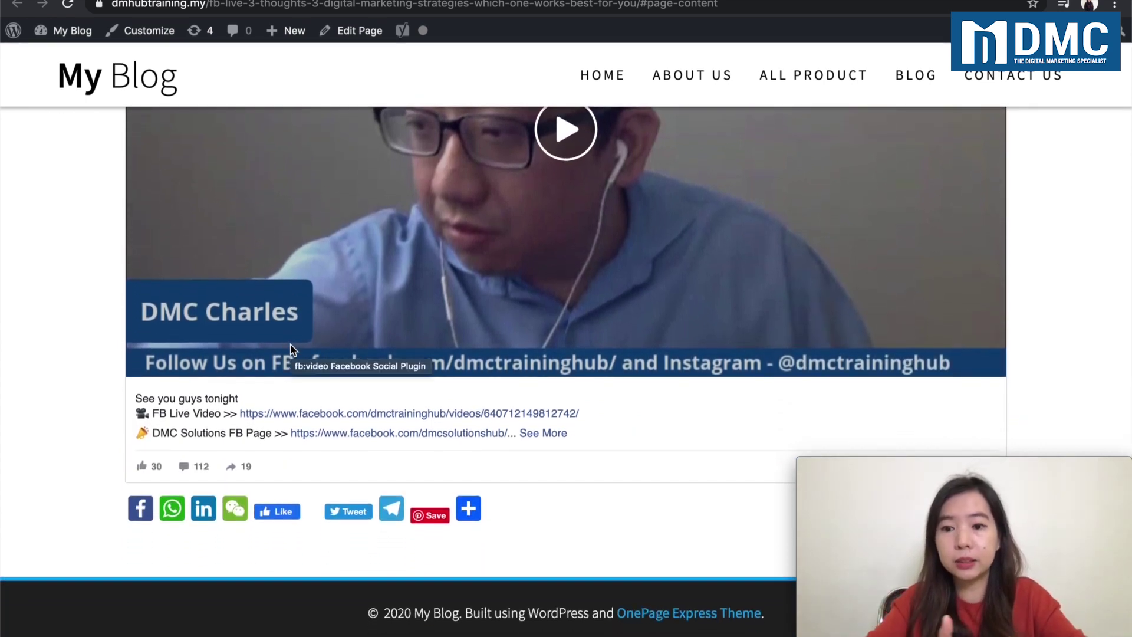
pyautogui.scroll(1, 290, 349)
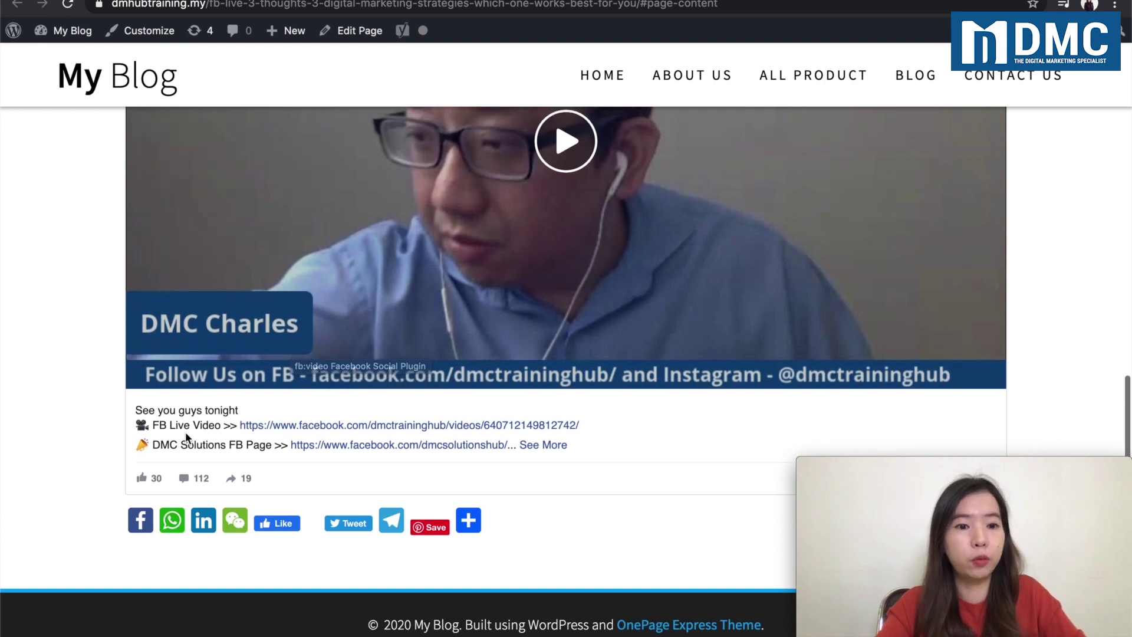
pyautogui.scroll(5, 452, 352)
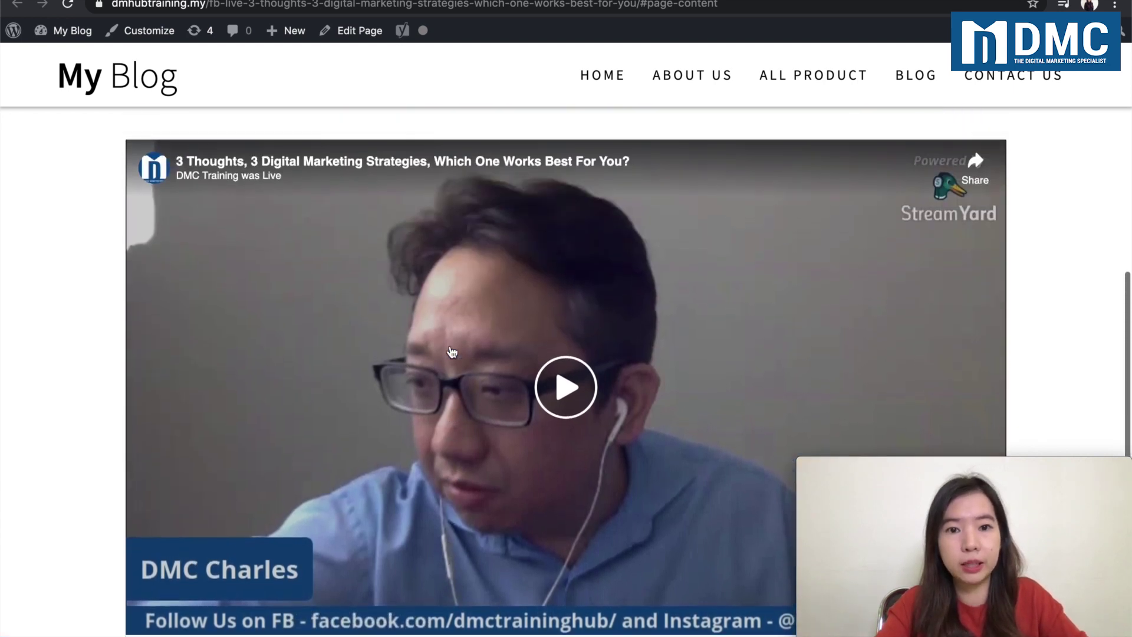
pyautogui.scroll(-2, 452, 352)
pyautogui.scroll(-3, 452, 352)
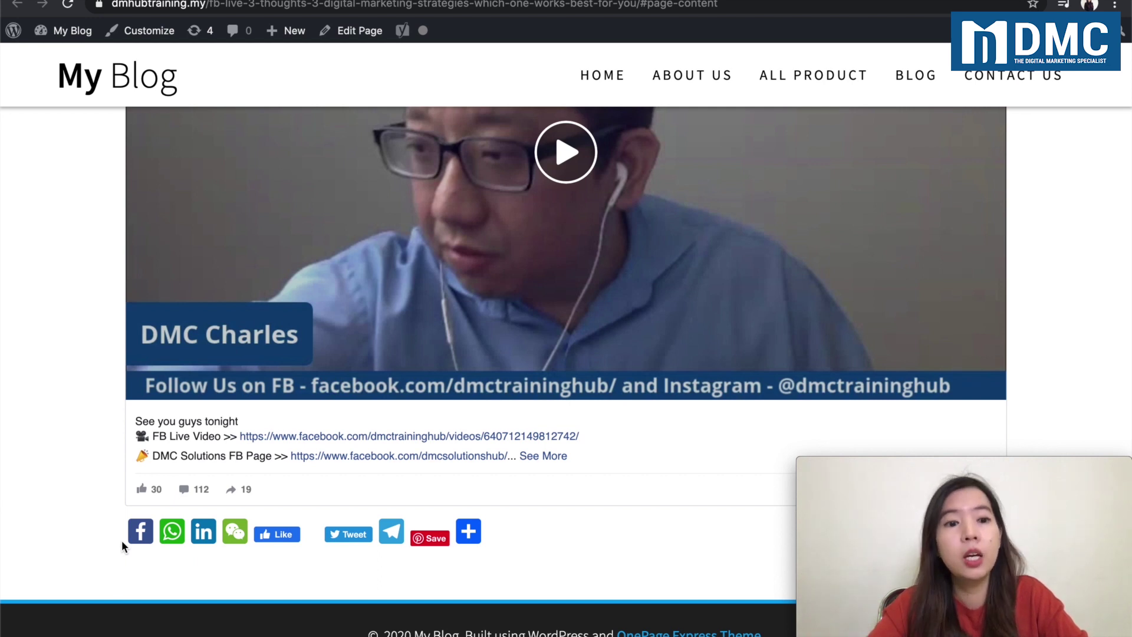
pyautogui.scroll(5, 271, 385)
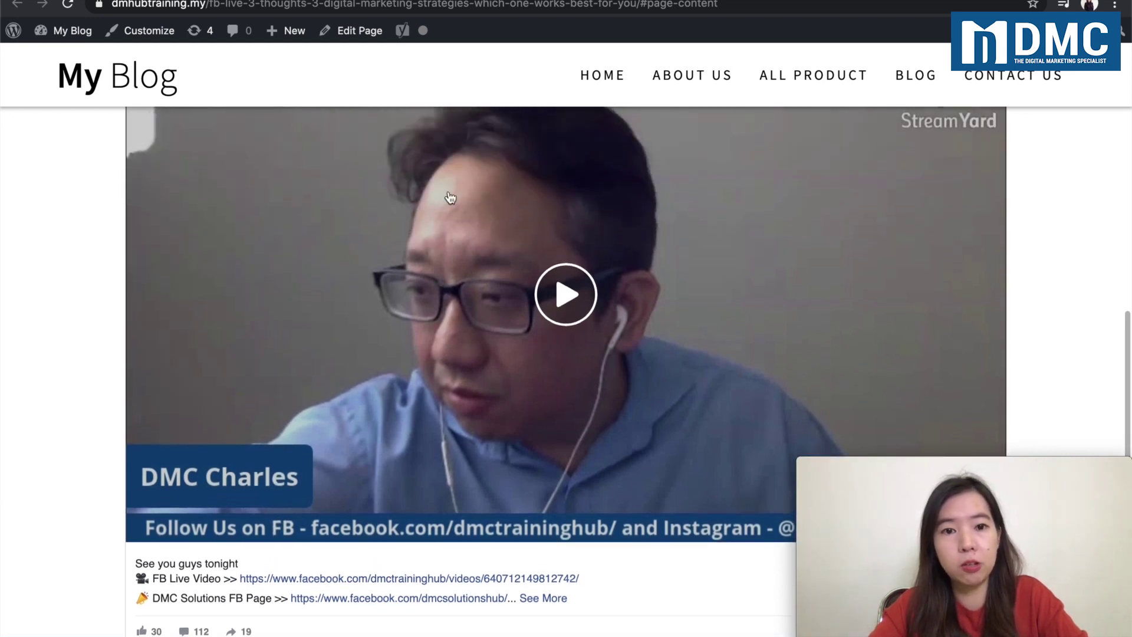
pyautogui.scroll(-5, 470, 195)
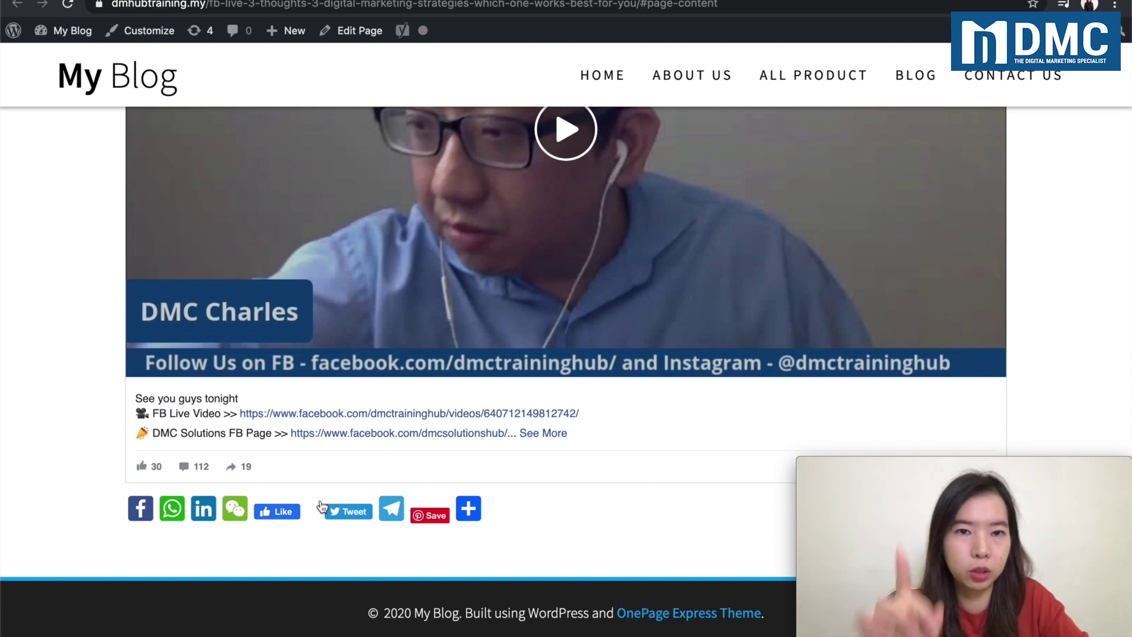
pyautogui.scroll(5, 180, 441)
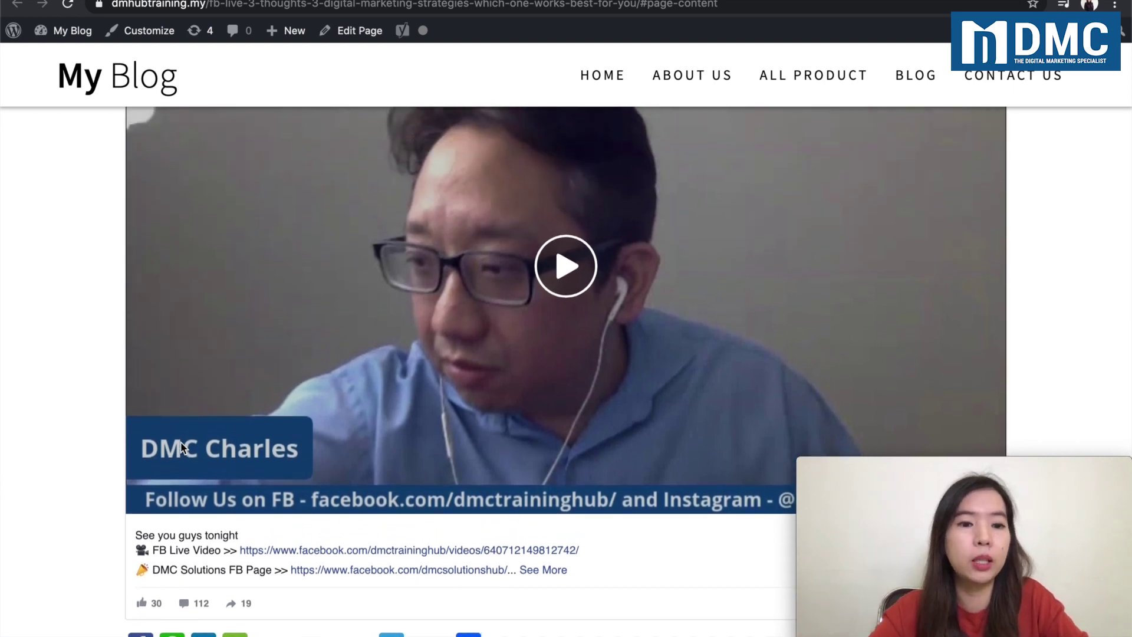
pyautogui.scroll(4, 180, 446)
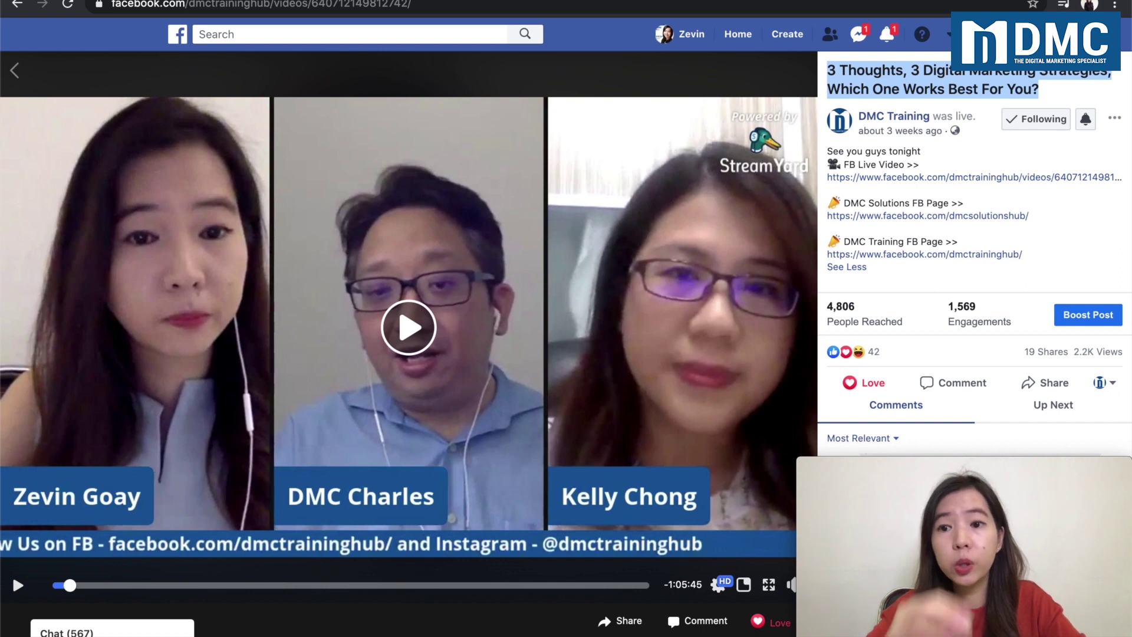
# Open the FB Live Video link from the Facebook post in a new tab and copy the video's link from its options
pyautogui.rightClick(967, 182)
pyautogui.click(933, 185)
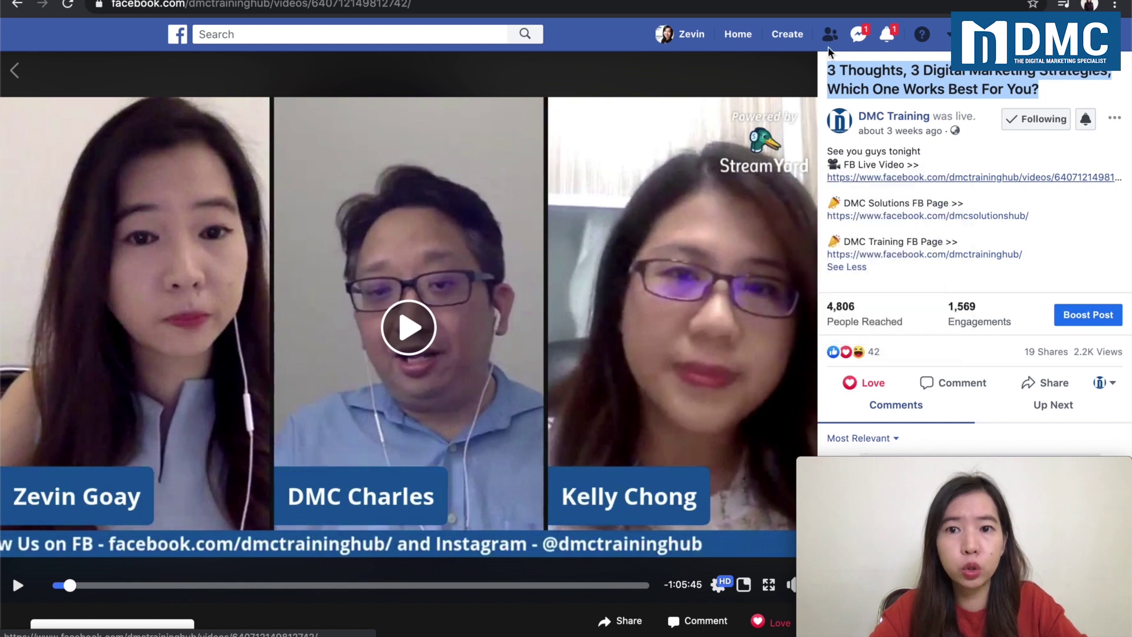
pyautogui.hotkey('ctrl', 'Tab')
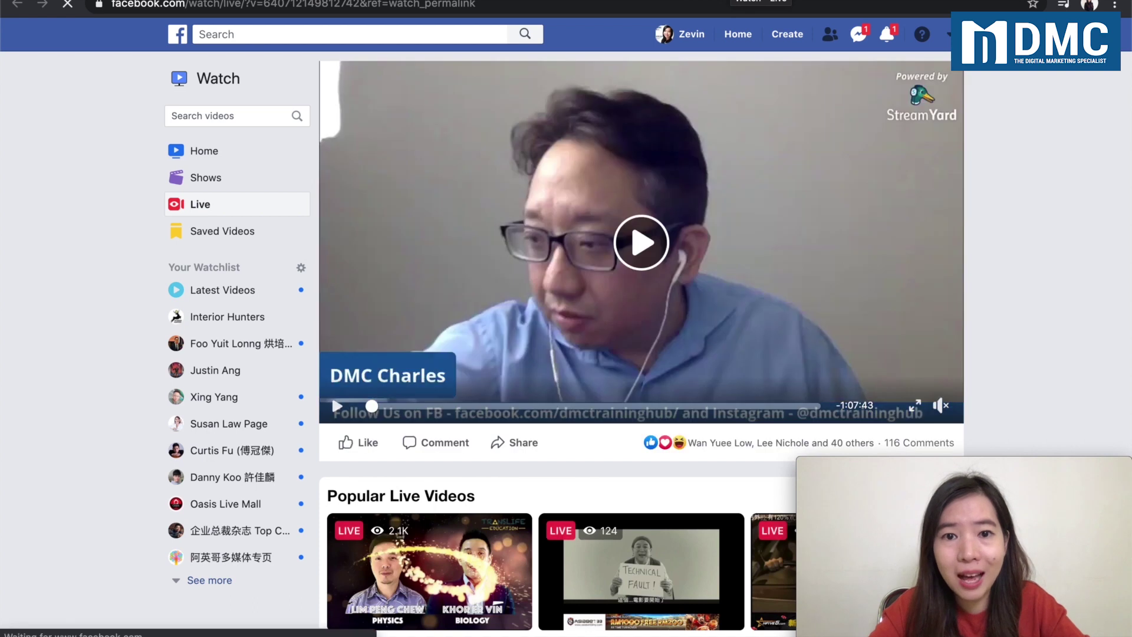
pyautogui.moveTo(280, 4); pyautogui.dragTo(390, 9)
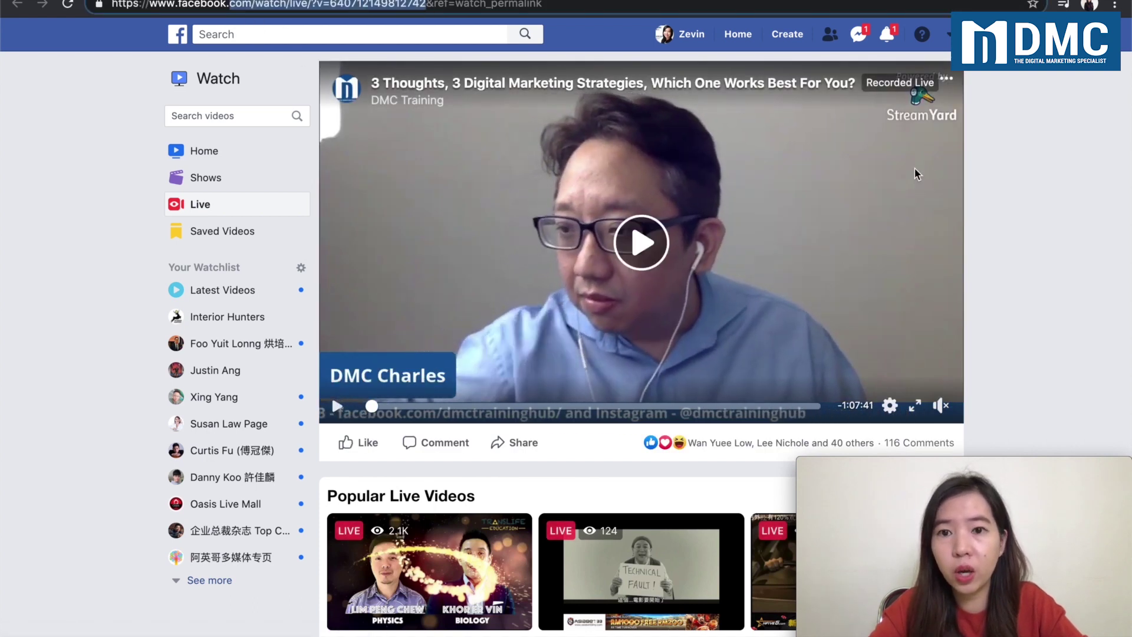
pyautogui.click(955, 84)
pyautogui.click(951, 81)
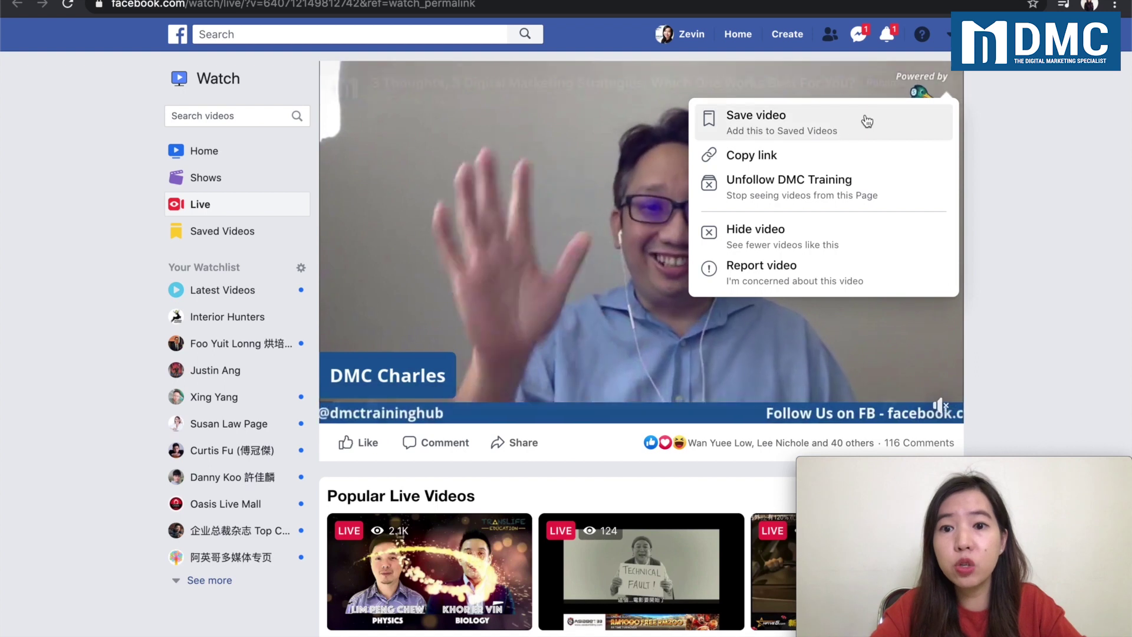
pyautogui.click(826, 158)
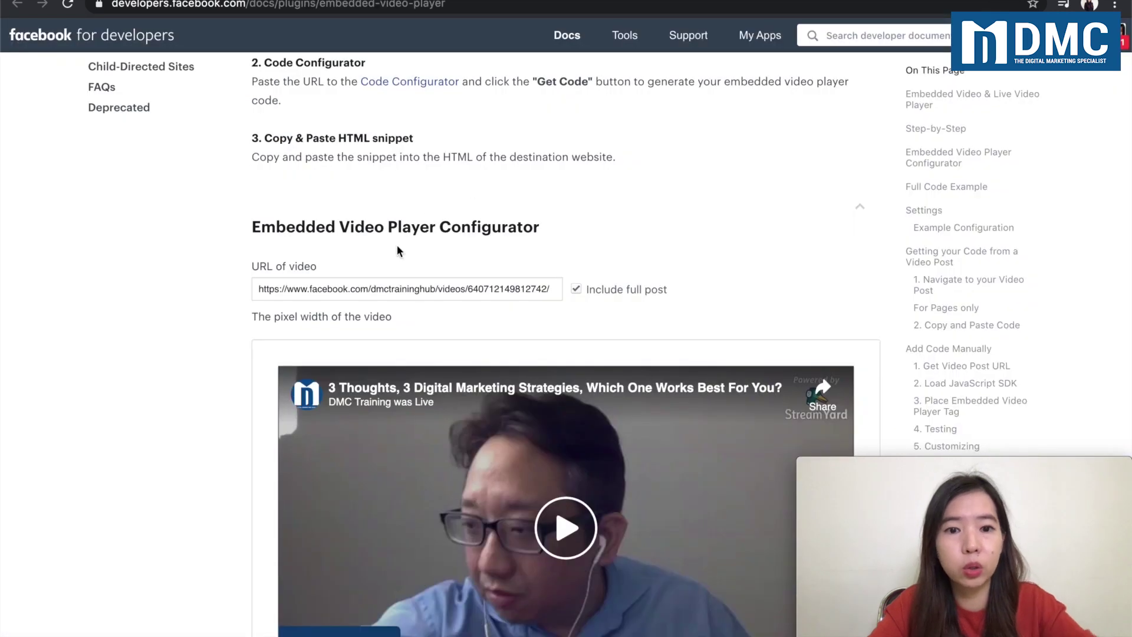
pyautogui.press('super+r')
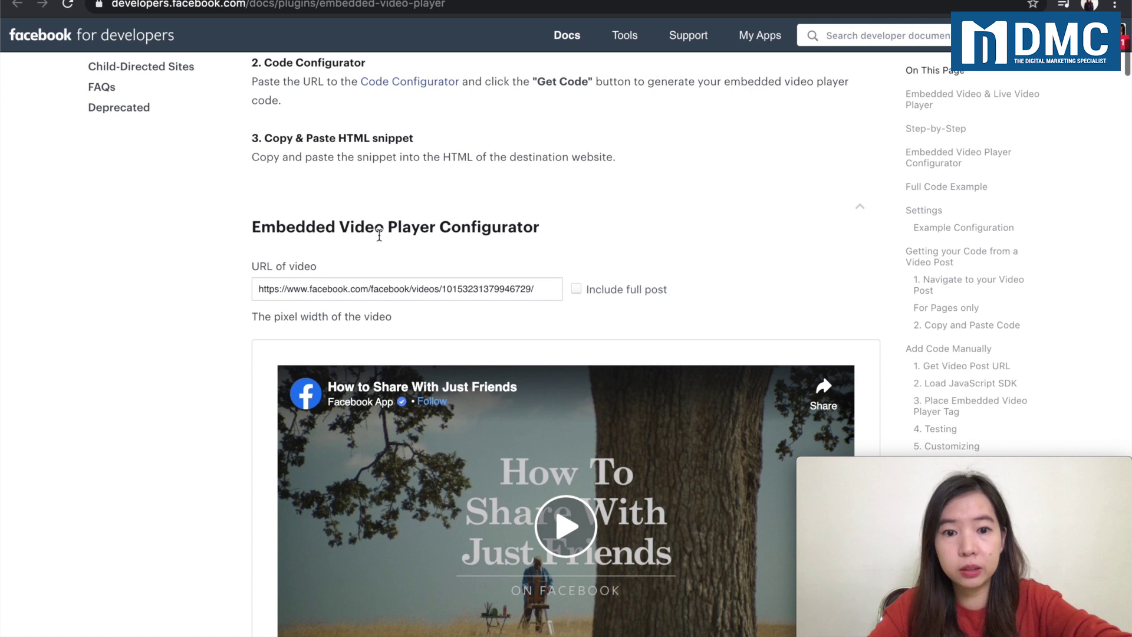
pyautogui.tripleClick(407, 285)
pyautogui.press('super+v')
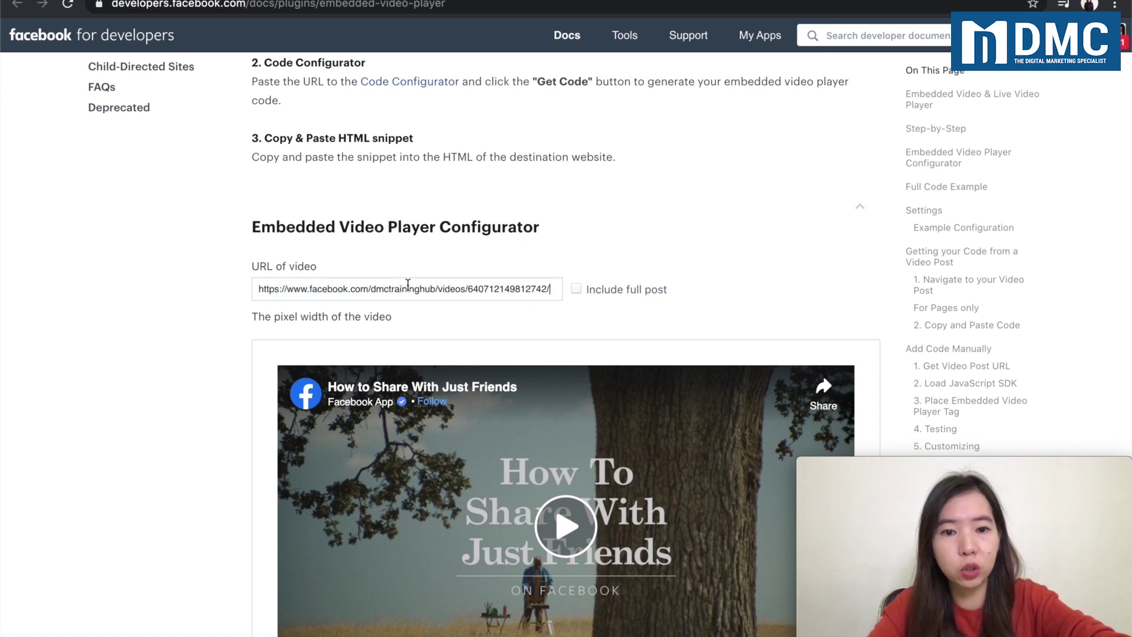
pyautogui.scroll(-5, 240, 363)
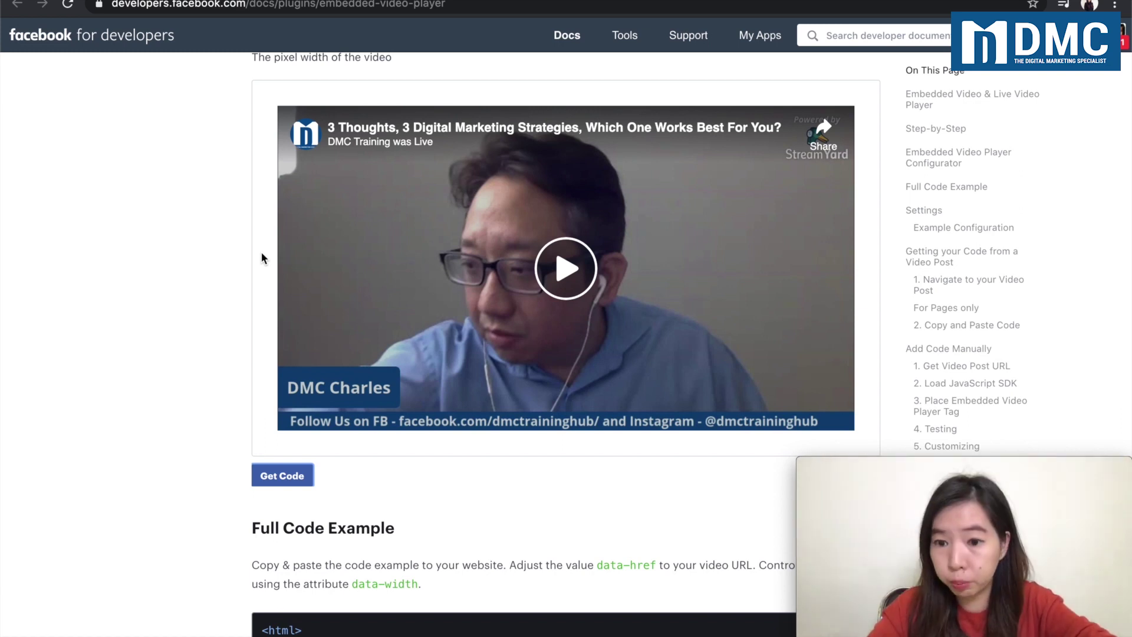
pyautogui.click(282, 476)
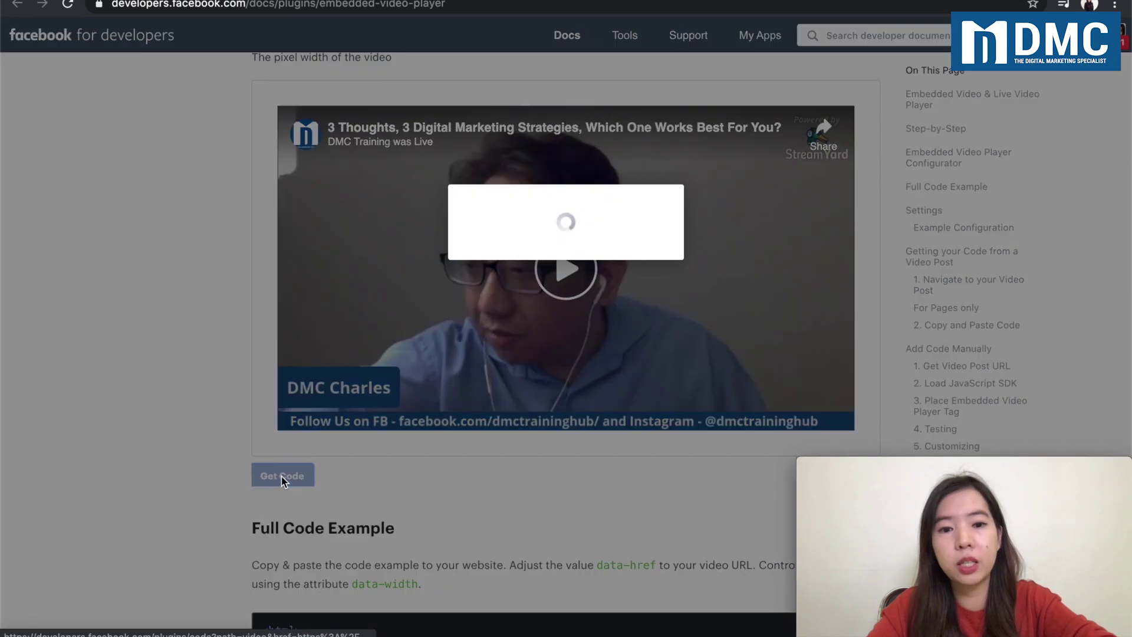
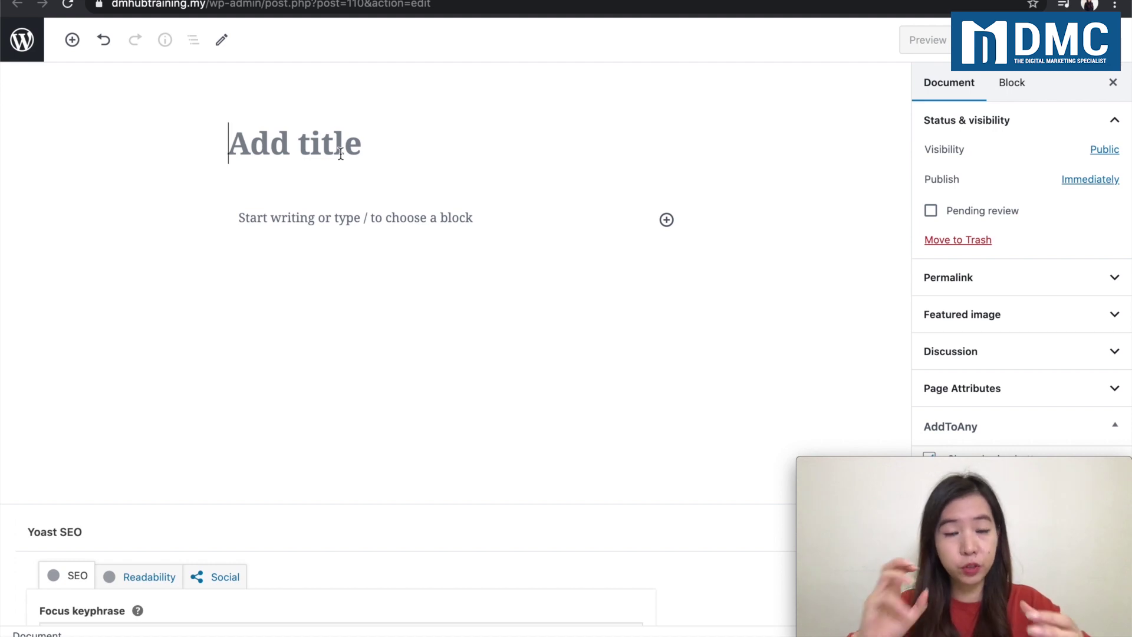
# Title the new page "FB Live - 3 Thoughts, 3 Digital Marketing Strategies, Which One Works Best For You?"
pyautogui.click(341, 153)
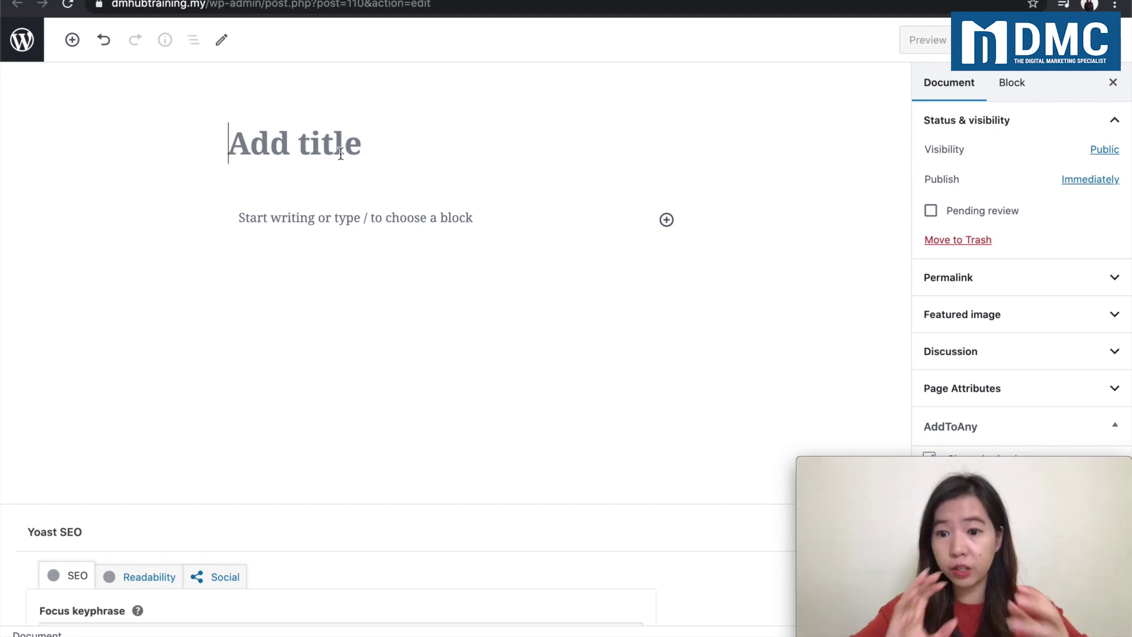
pyautogui.write('F')
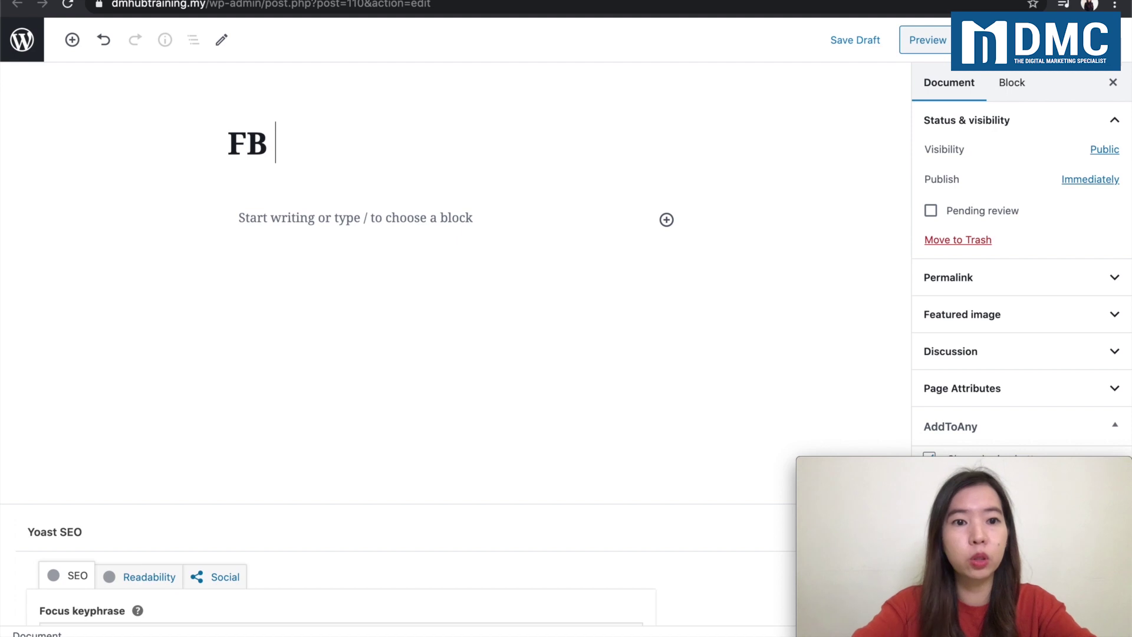
pyautogui.write('B')
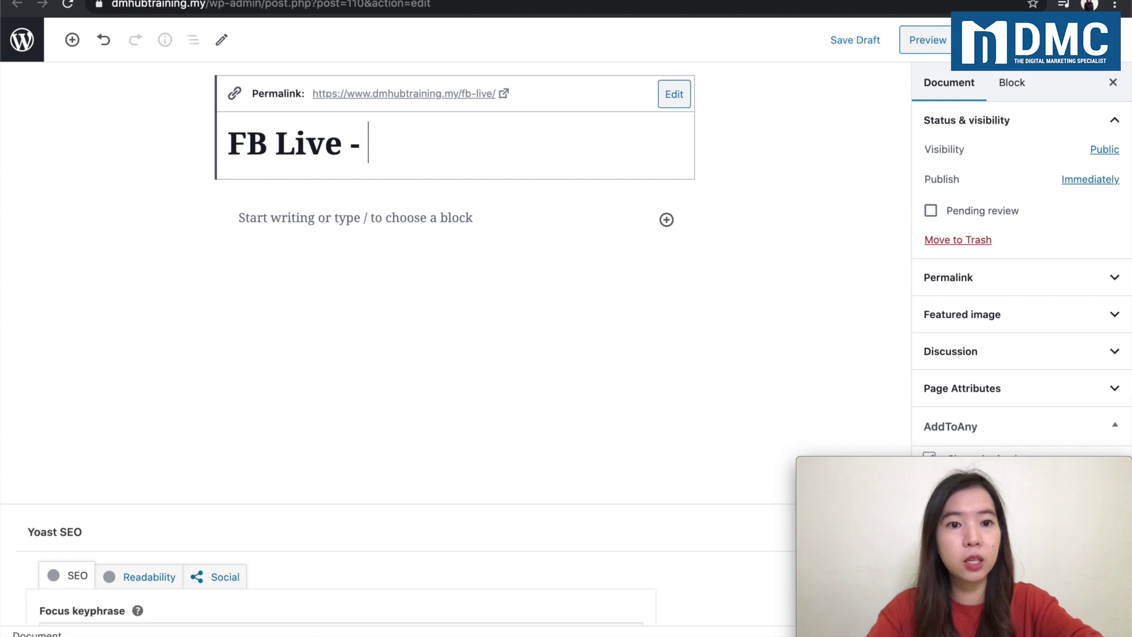
pyautogui.write('3 Thoughts, 3 Digital Marketing Strategies, Which One Works Best For You?')
# Find the Custom HTML block by searching for "html" and add it below the page title
pyautogui.click(396, 350)
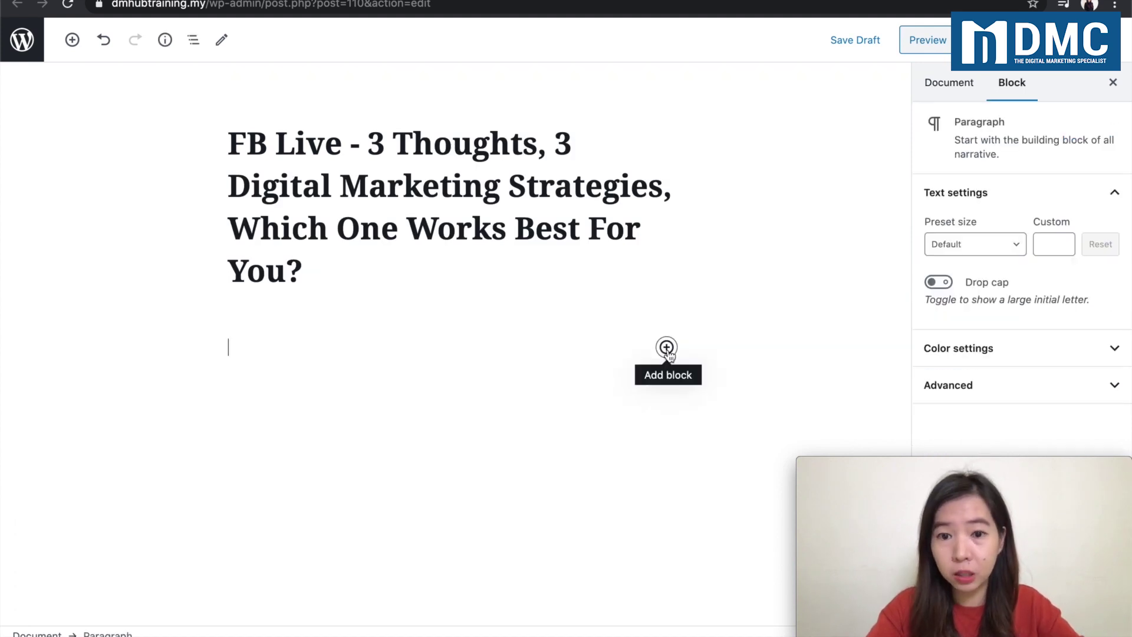
pyautogui.click(667, 348)
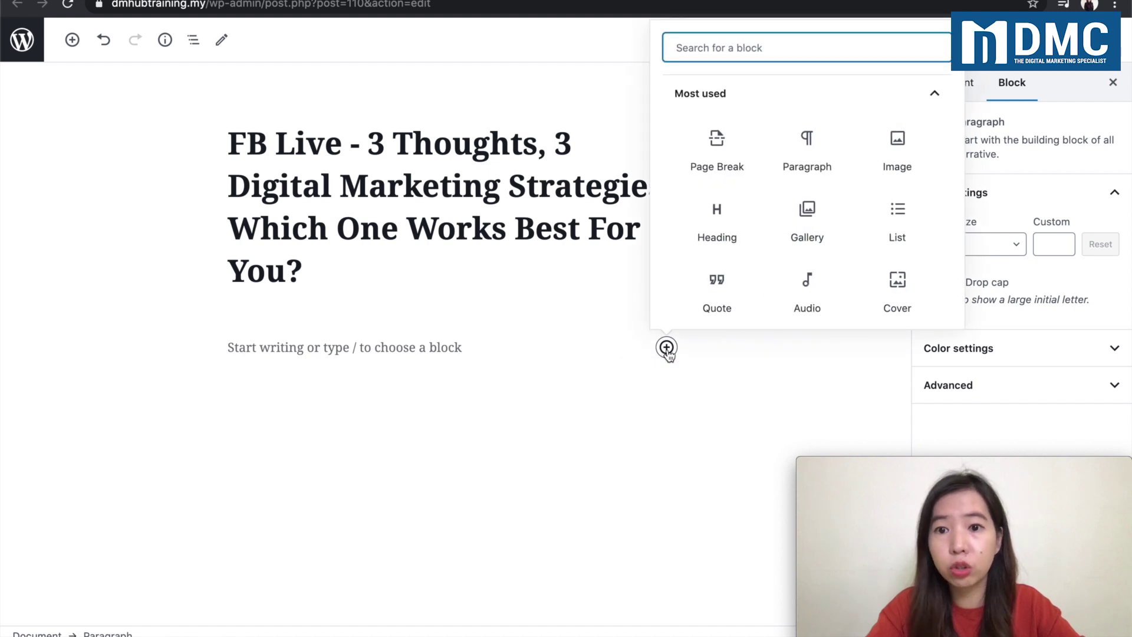
pyautogui.write('html')
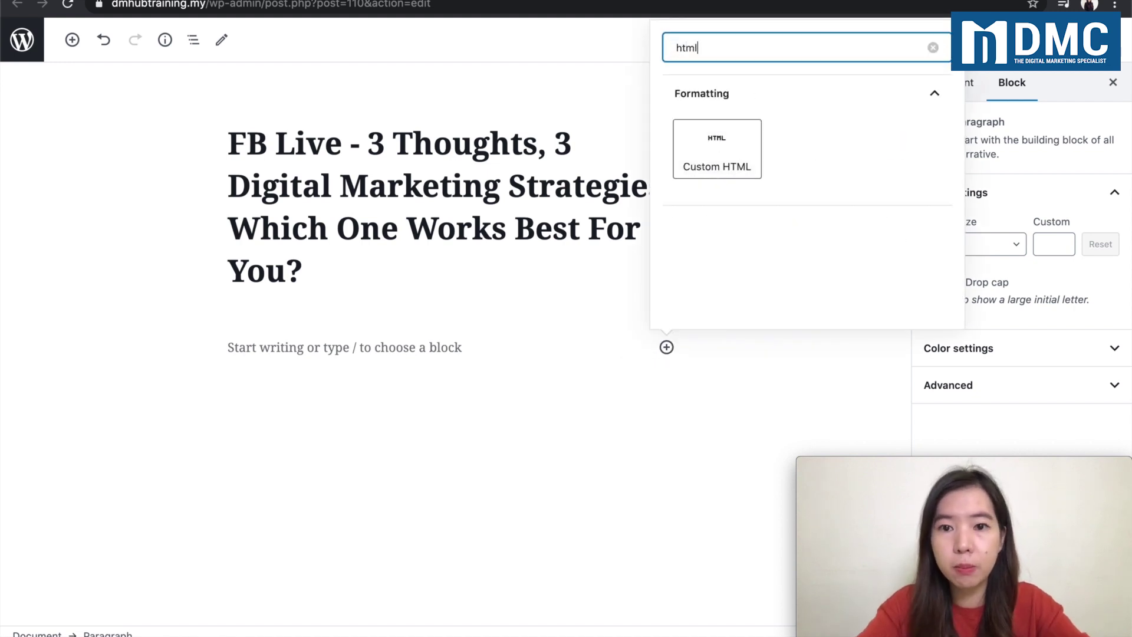
pyautogui.click(704, 140)
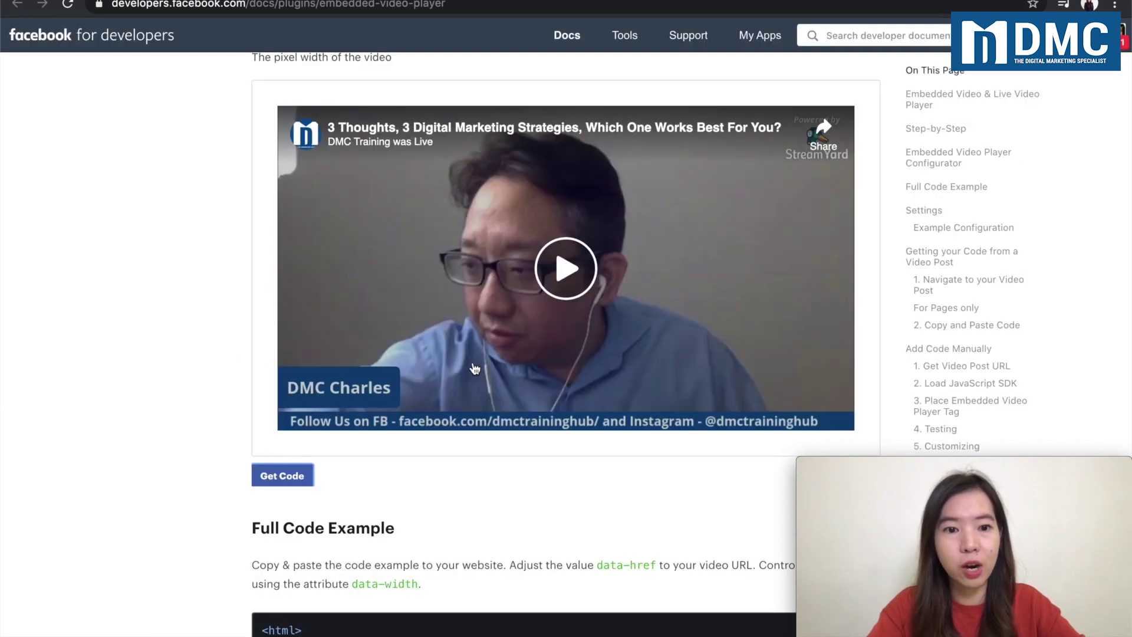
# Get the video's Step 3 JavaScript SDK code from the configurator and paste it into the page's Custom HTML block
pyautogui.scroll(-2, 475, 369)
pyautogui.click(278, 424)
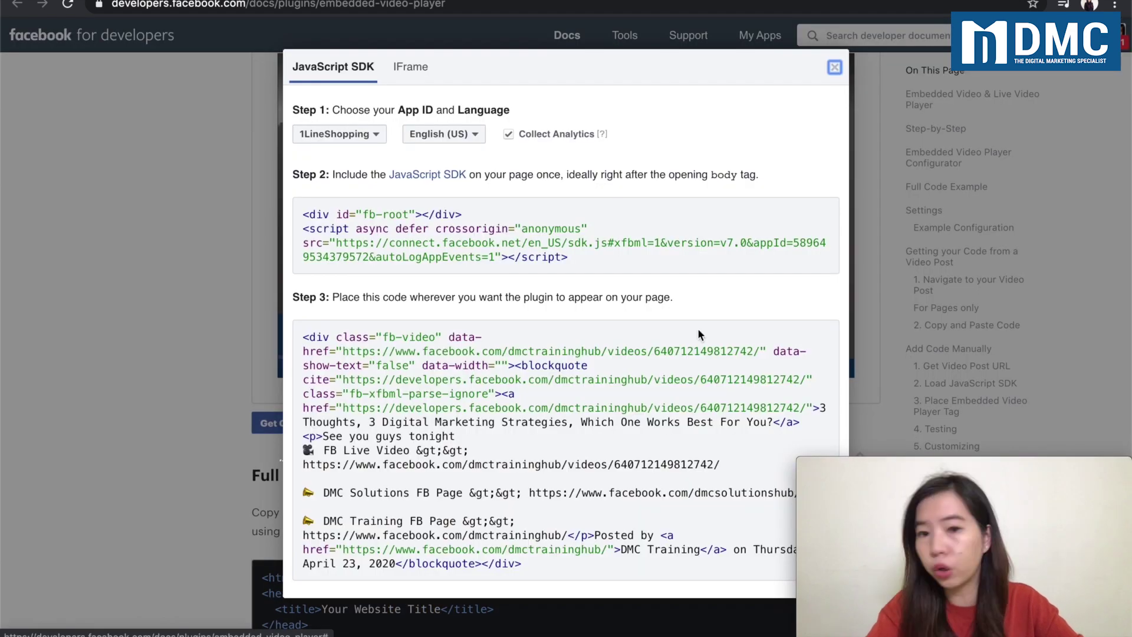
pyautogui.click(518, 392)
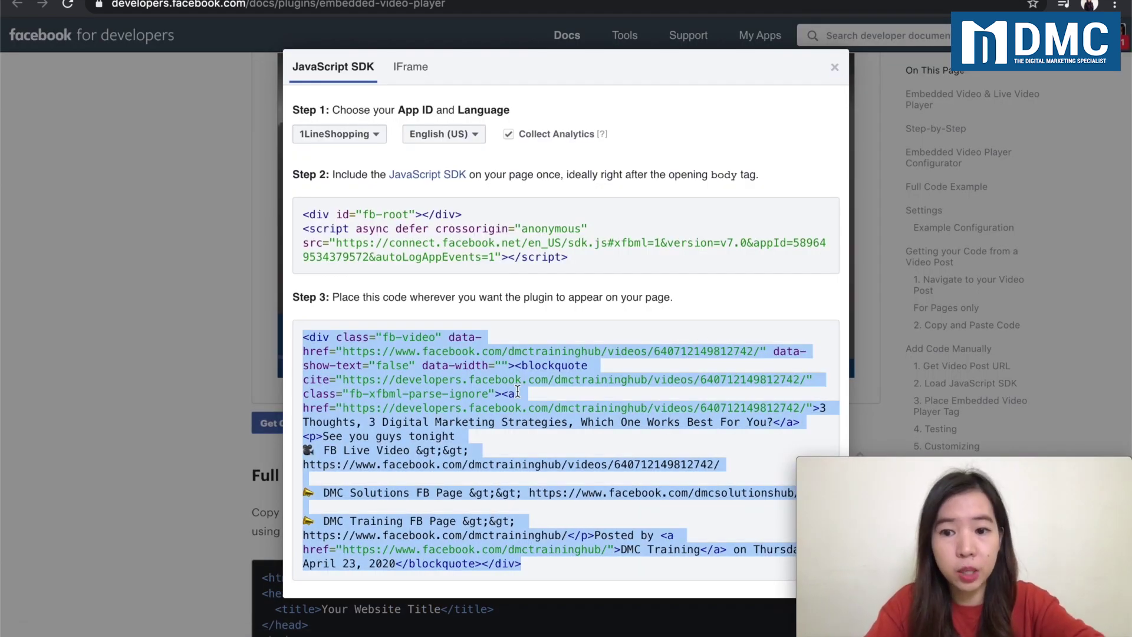
pyautogui.click(242, 2)
pyautogui.hotkey('ctrl', 'v')
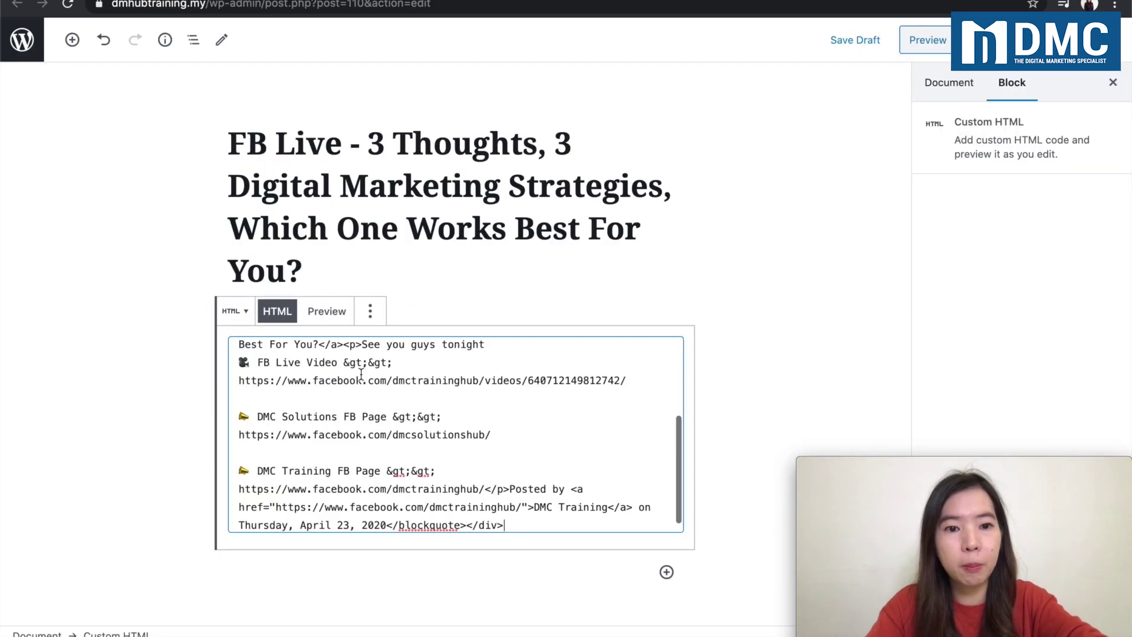
# Publish the page, open it in a new browser tab and check the embedded live video
pyautogui.click(985, 39)
pyautogui.click(926, 39)
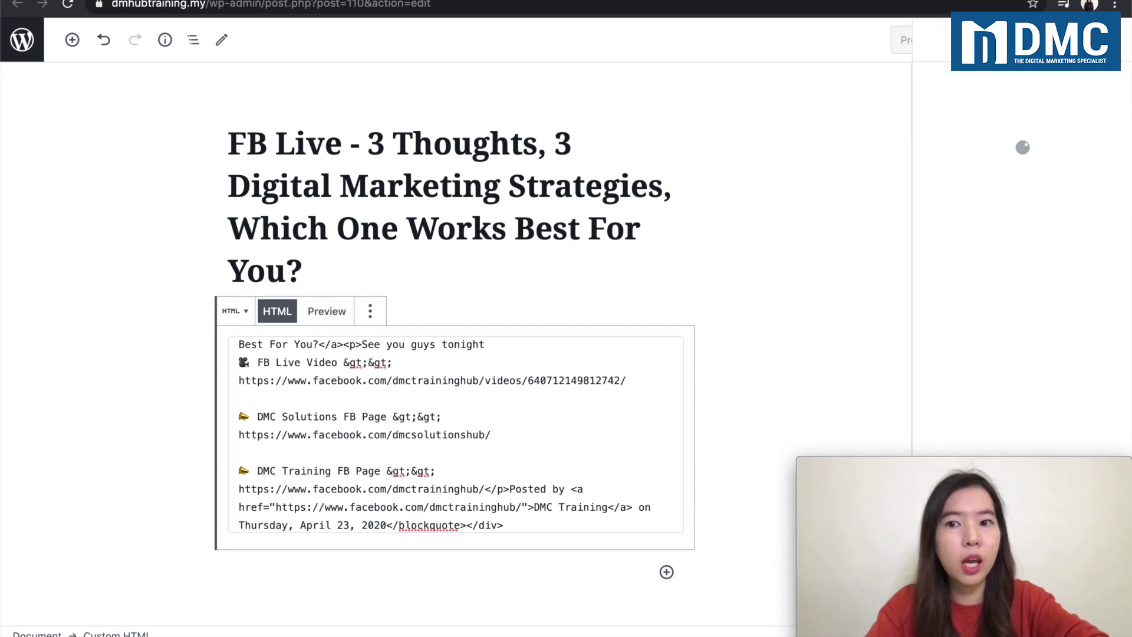
pyautogui.click(957, 194)
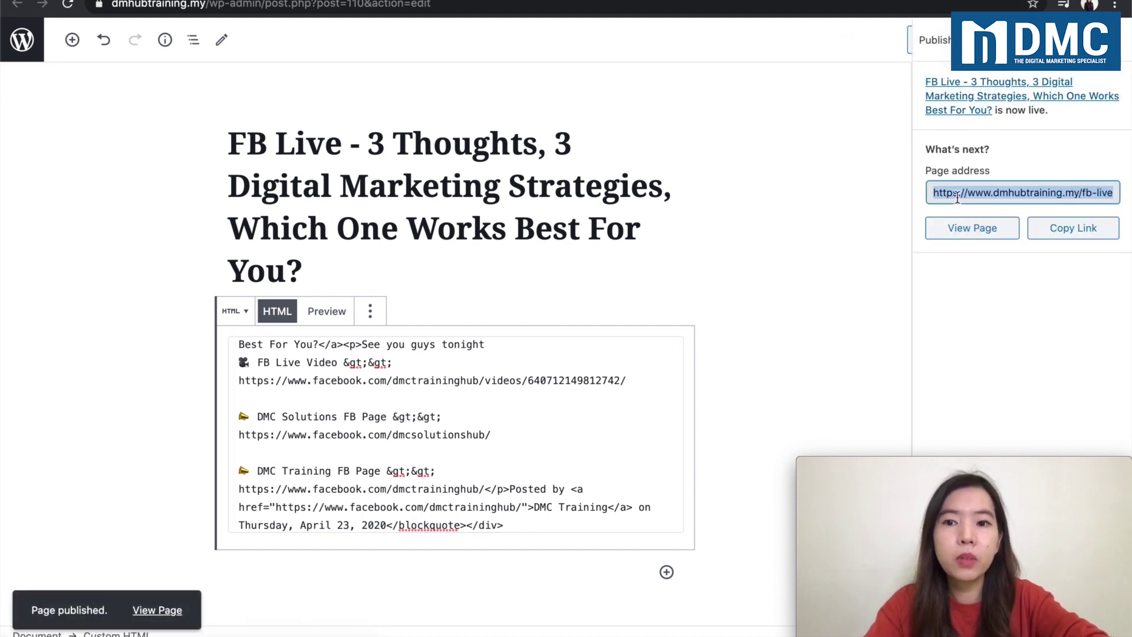
pyautogui.rightClick(961, 235)
pyautogui.click(955, 239)
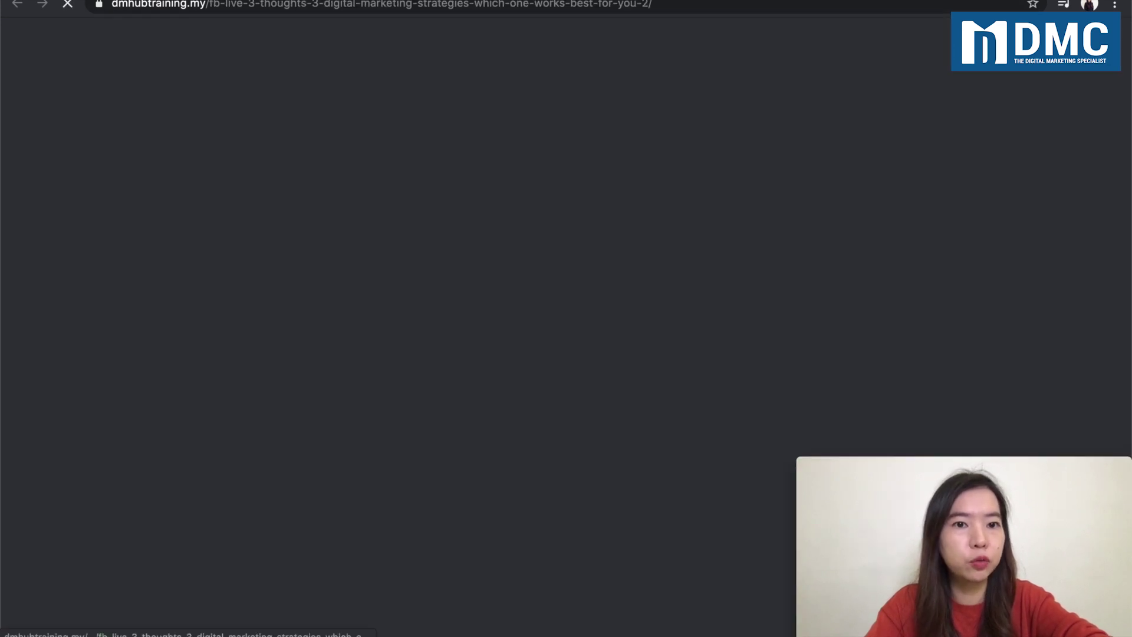
pyautogui.scroll(-5, 293, 313)
pyautogui.scroll(-3, 292, 314)
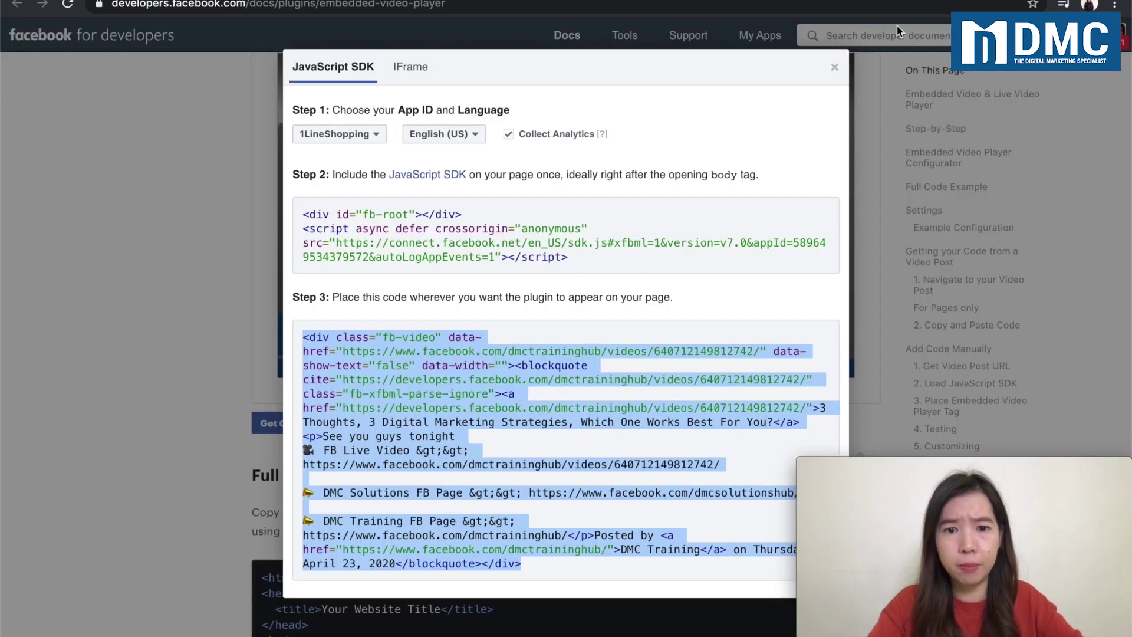
# Include the full post in the Embedded Video Player Configurator, generate the code again and copy the Step 3 snippet
pyautogui.click(834, 67)
pyautogui.scroll(2, 599, 242)
pyautogui.scroll(1, 599, 242)
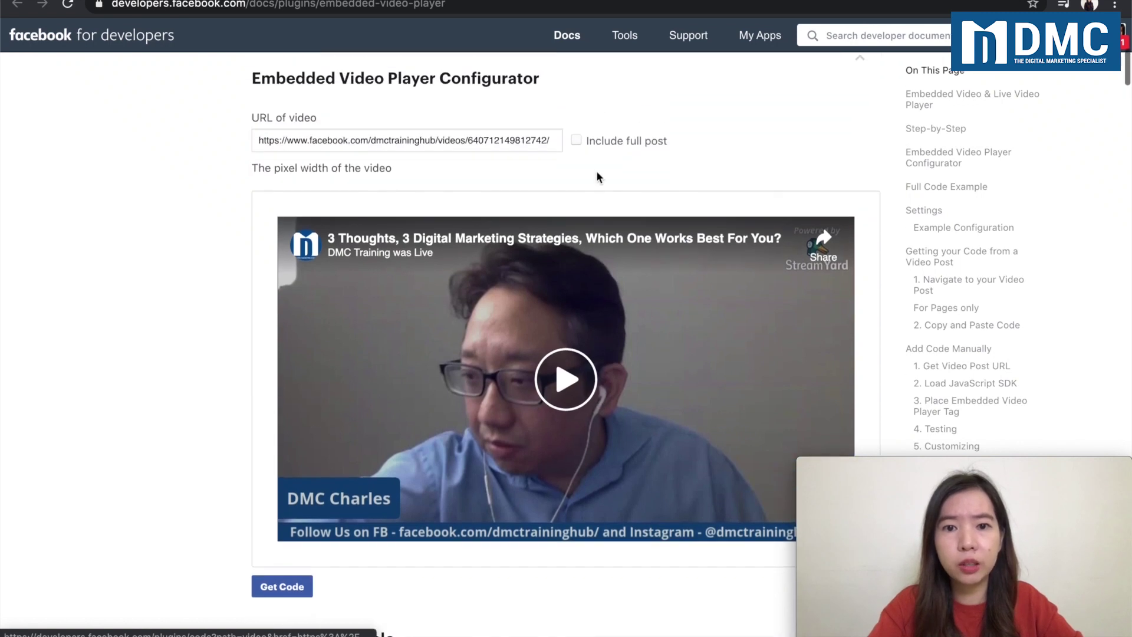
pyautogui.click(576, 140)
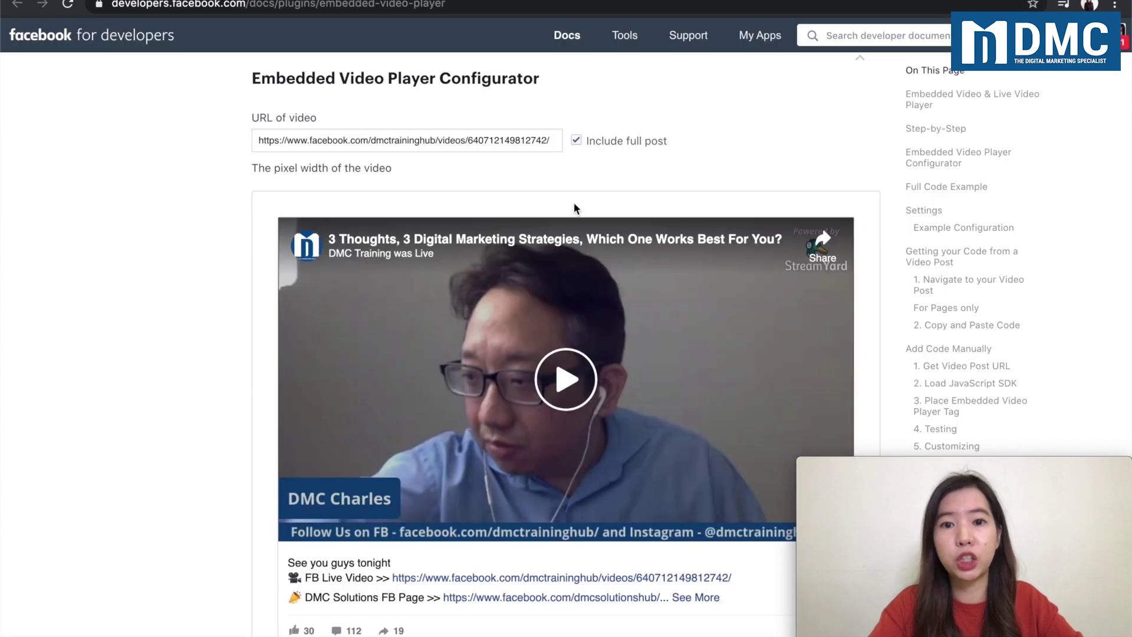
pyautogui.scroll(-3, 240, 463)
pyautogui.click(281, 498)
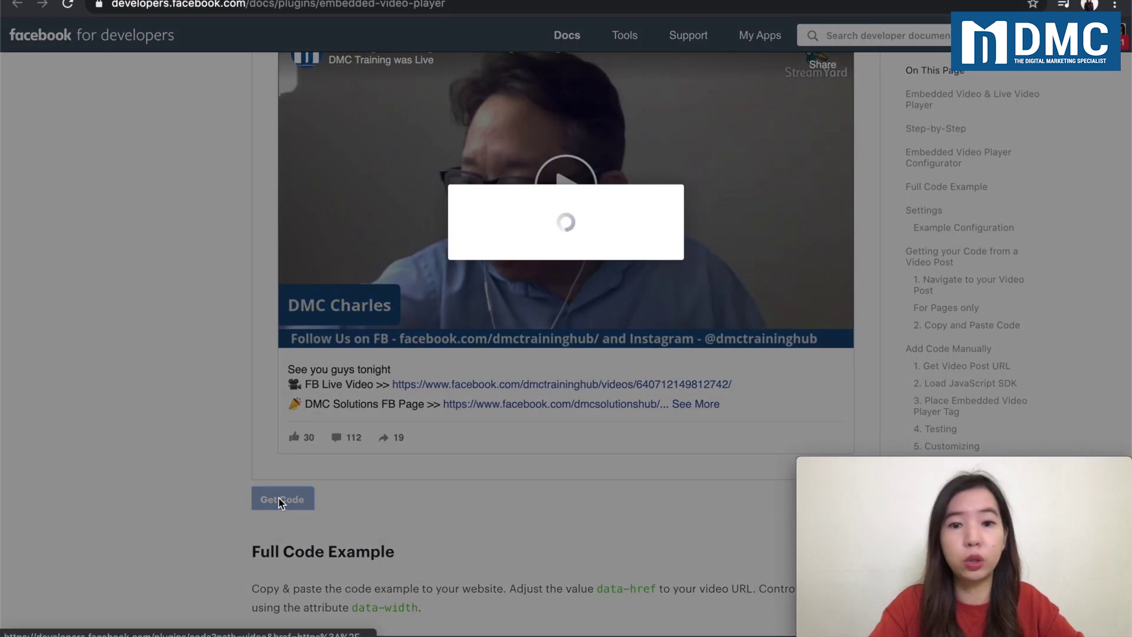
pyautogui.click(396, 490)
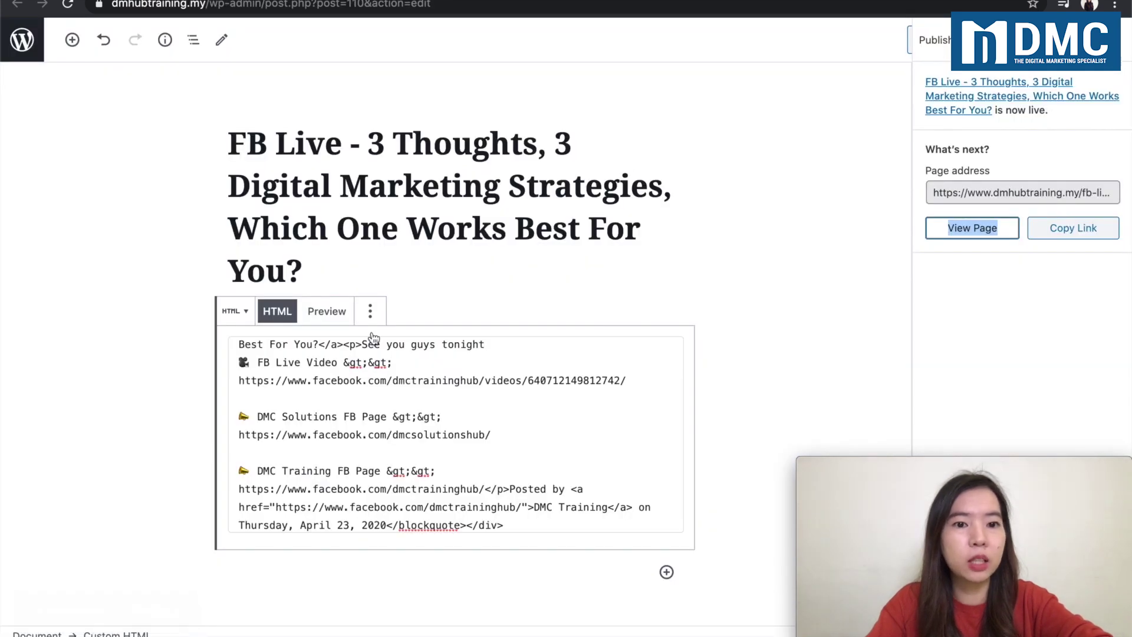
# Replace the Custom HTML block's code with the full-post snippet, update the page and reload its published version
pyautogui.hotkey('ctrl', 'a')
pyautogui.hotkey('ctrl', 'v')
pyautogui.click(985, 40)
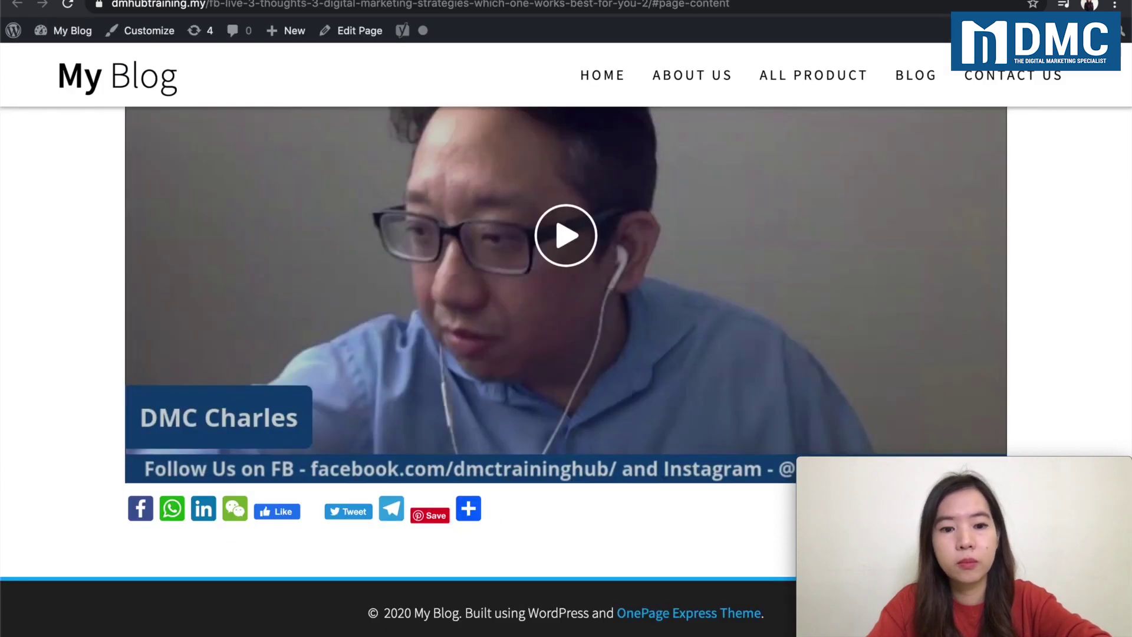
pyautogui.press('super+r')
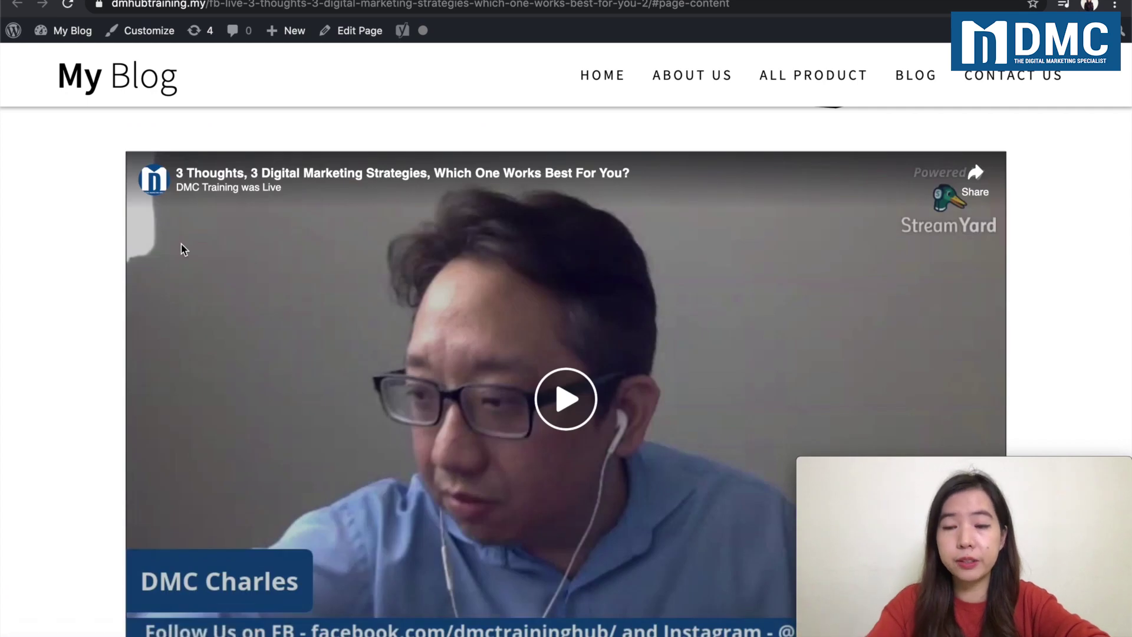
# Open the "OMG God help everyone !! Unbelievable amen" video from Facebook's Popular Live Videos and copy its web address
pyautogui.moveTo(814, 75)
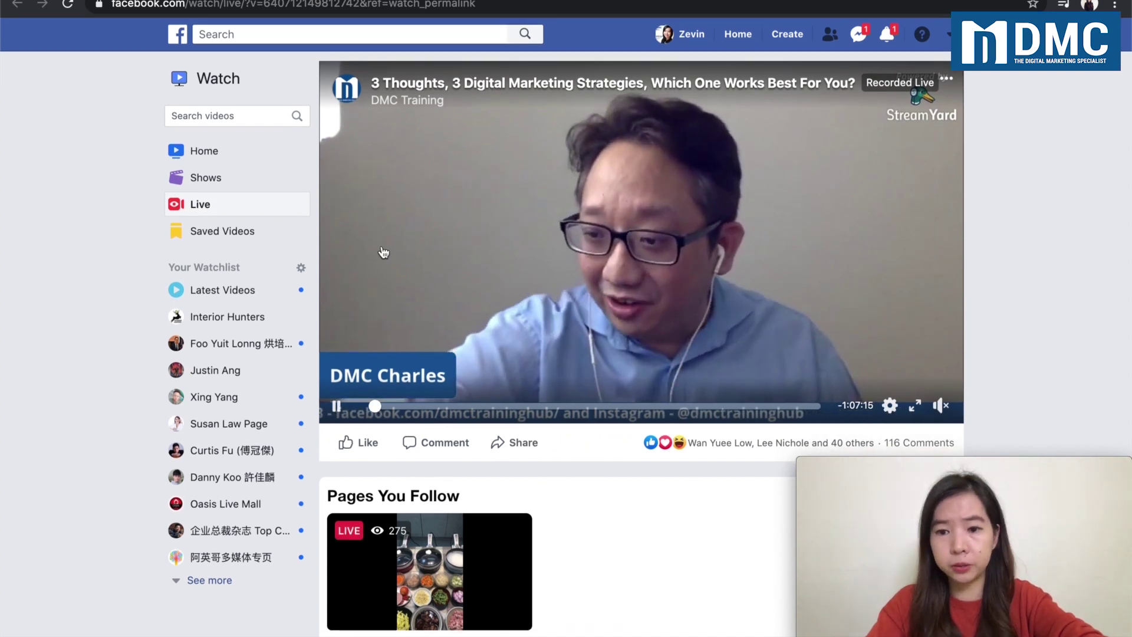
pyautogui.scroll(-3, 376, 260)
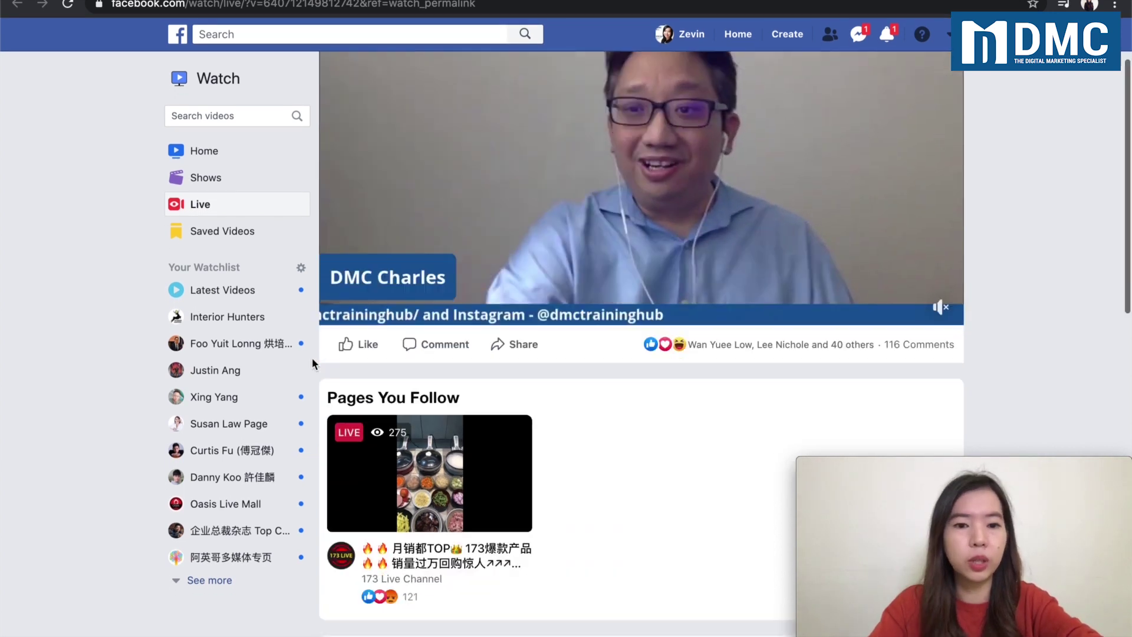
pyautogui.scroll(-6, 312, 358)
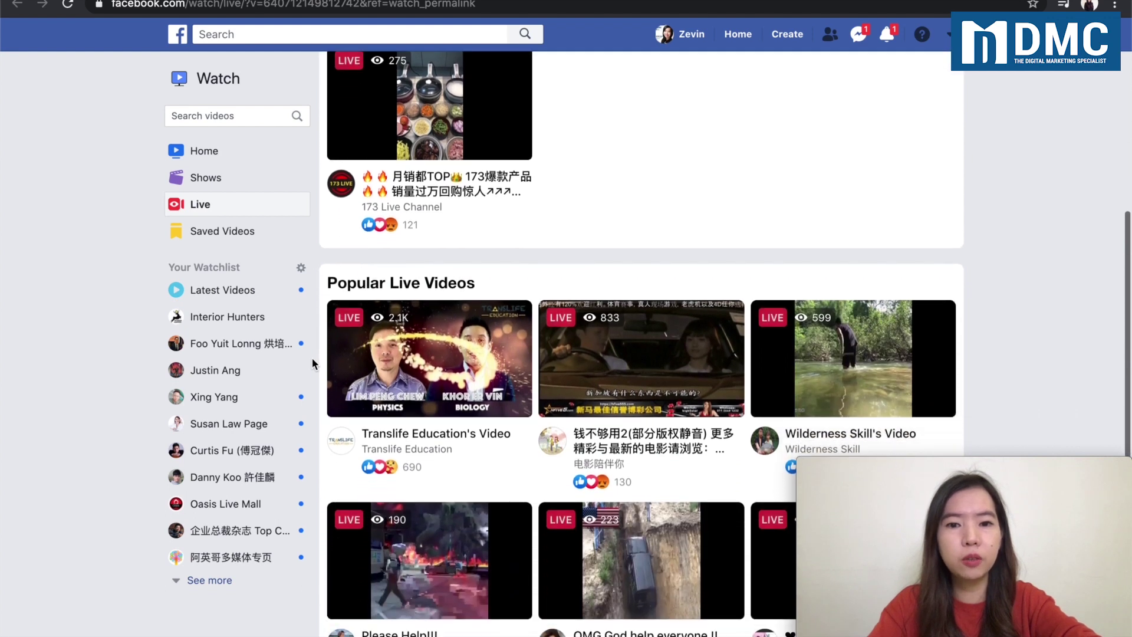
pyautogui.scroll(-3, 312, 357)
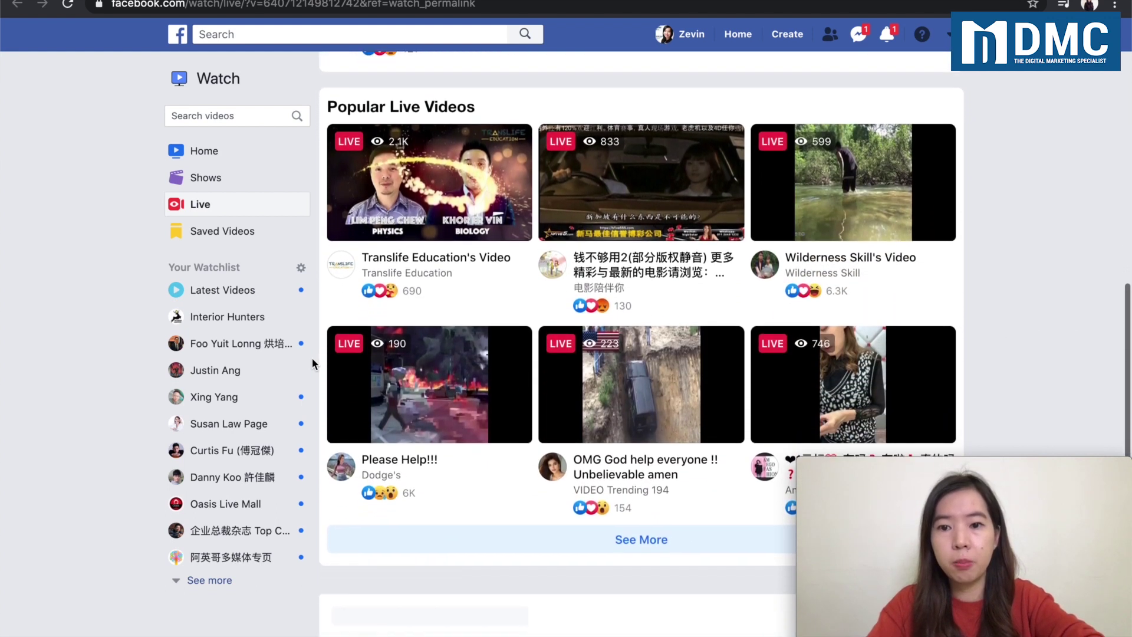
pyautogui.scroll(-2, 312, 357)
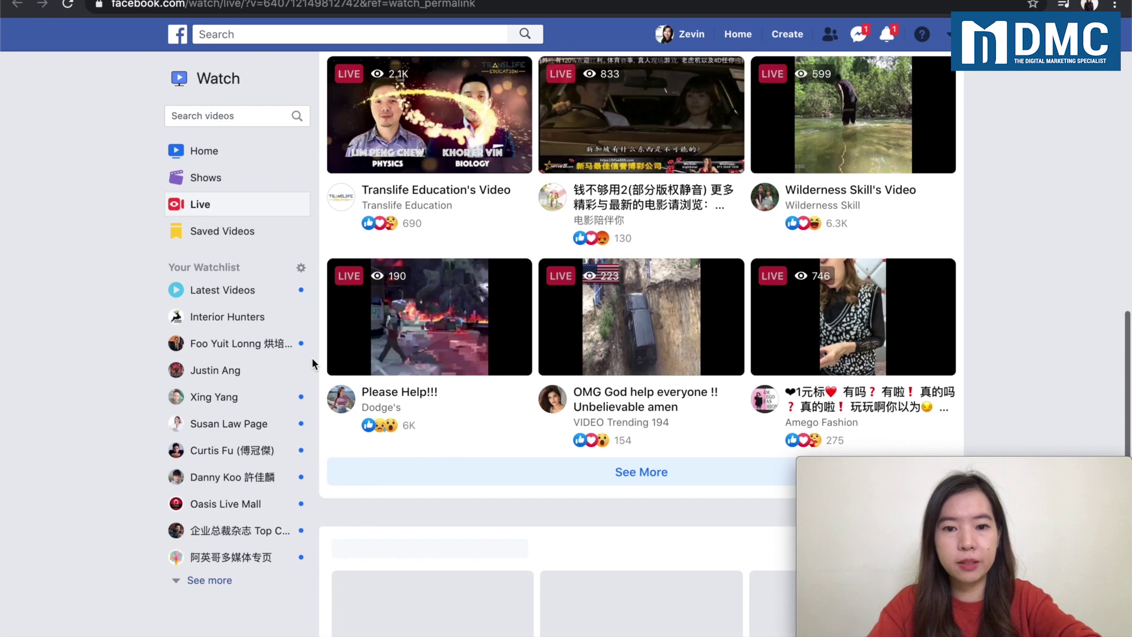
pyautogui.click(635, 397)
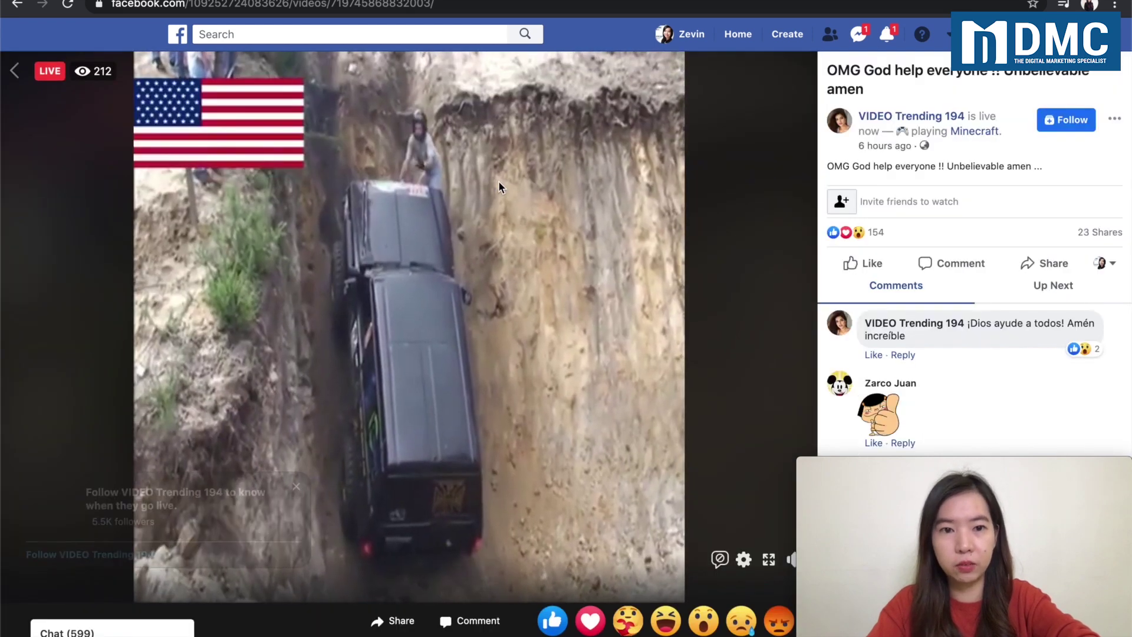
pyautogui.click(433, 6)
pyautogui.hotkey('ctrl', 'c')
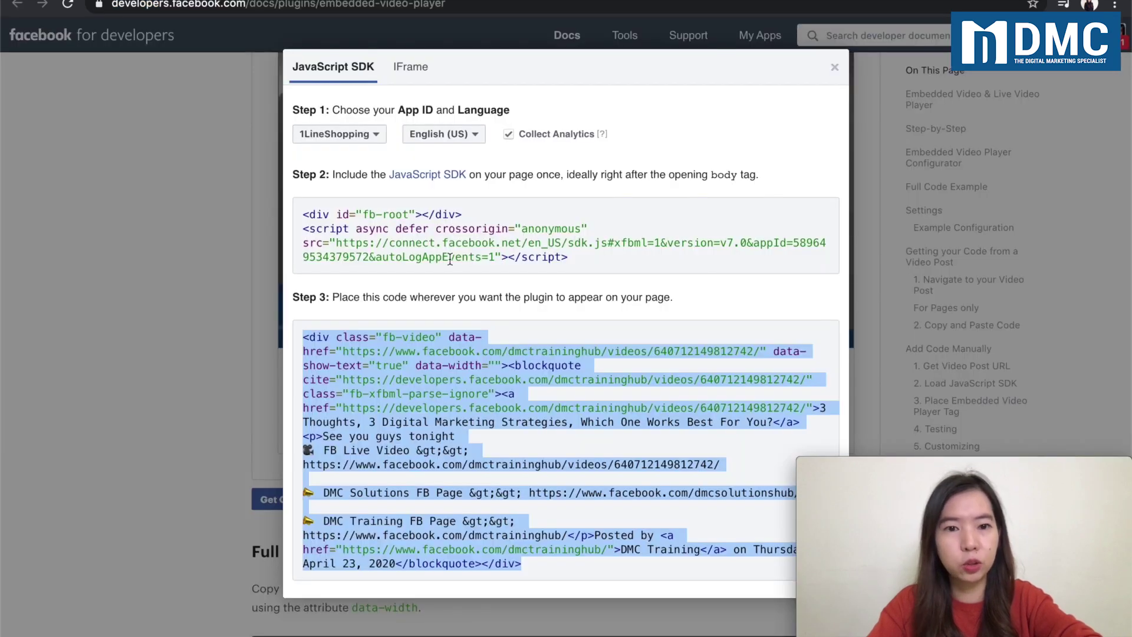
pyautogui.click(836, 67)
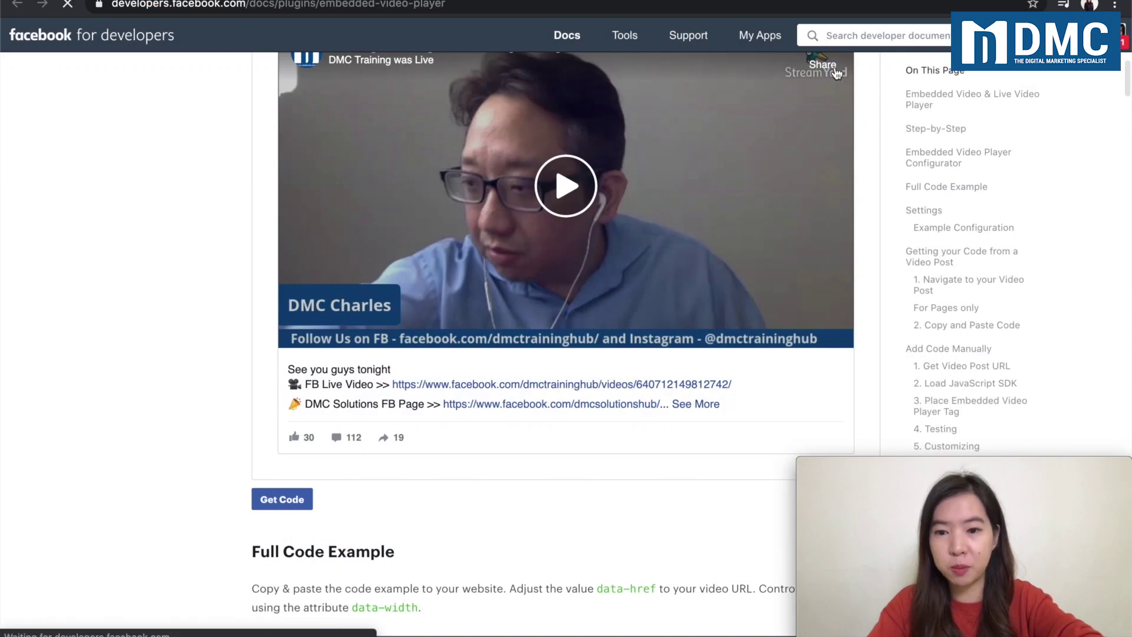
pyautogui.scroll(7, 469, 177)
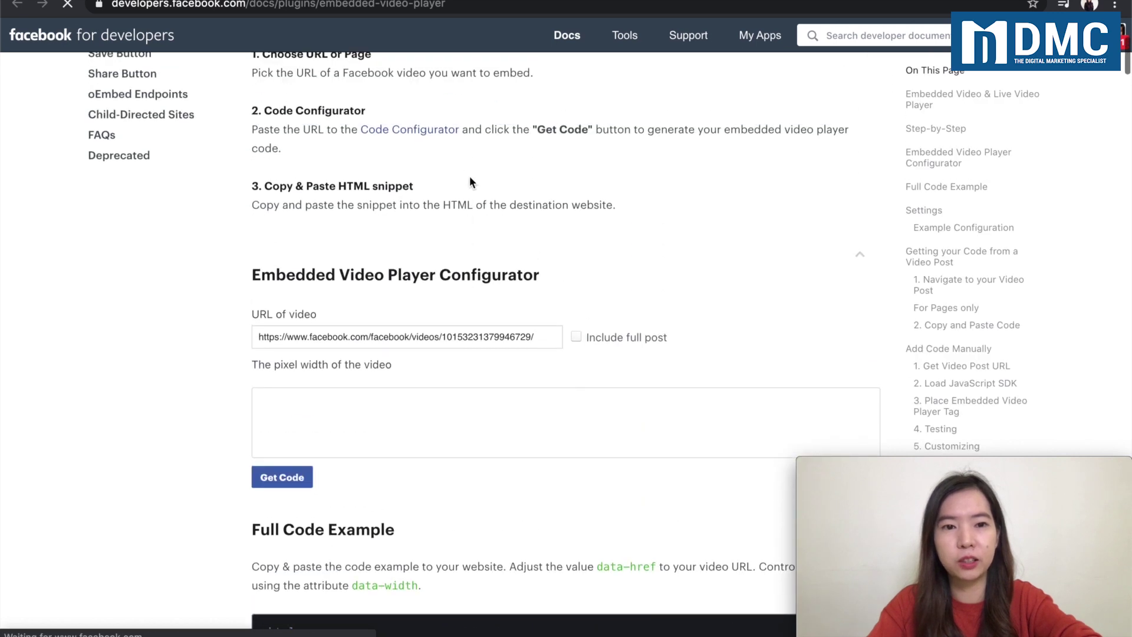
pyautogui.tripleClick(420, 344)
pyautogui.hotkey('ctrl', 'v')
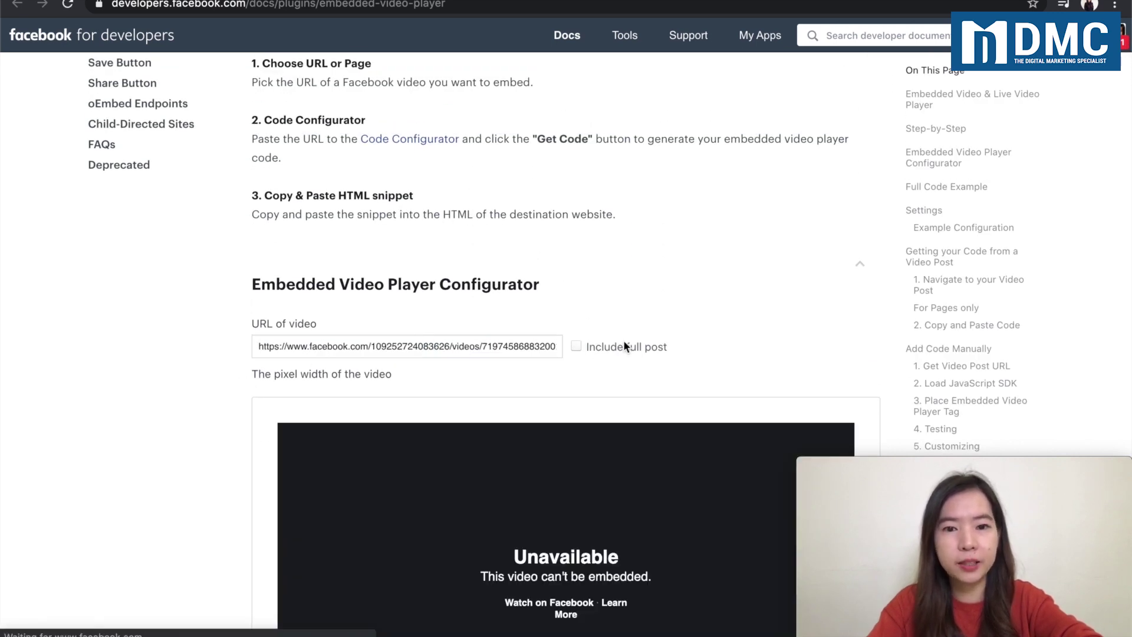
pyautogui.scroll(-1, 567, 350)
pyautogui.scroll(-1, 569, 356)
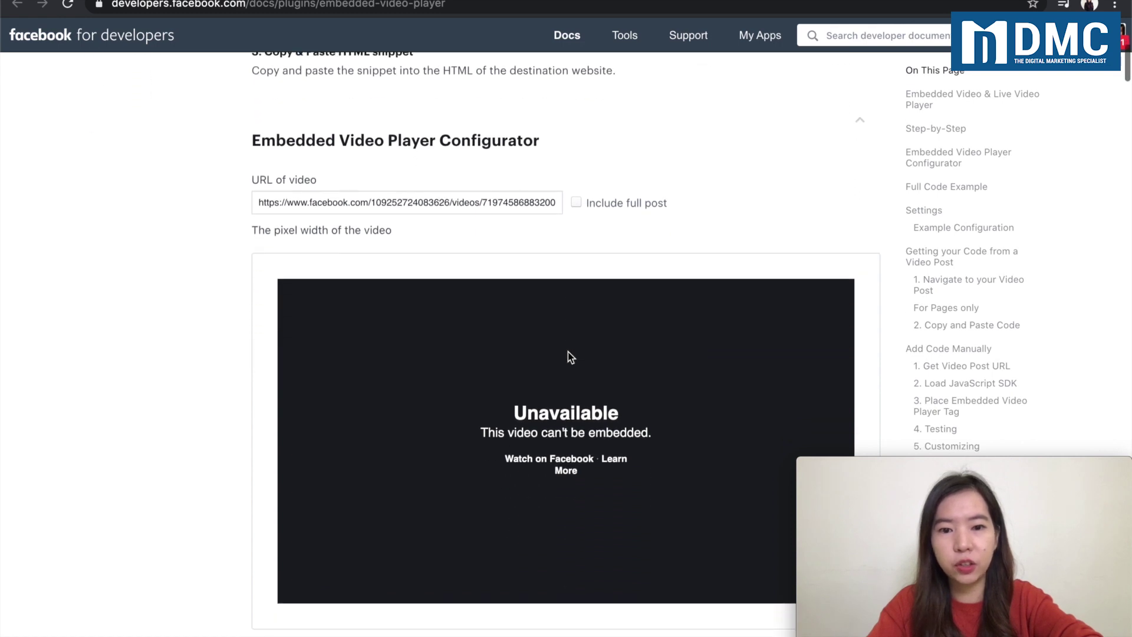
pyautogui.scroll(-1, 568, 354)
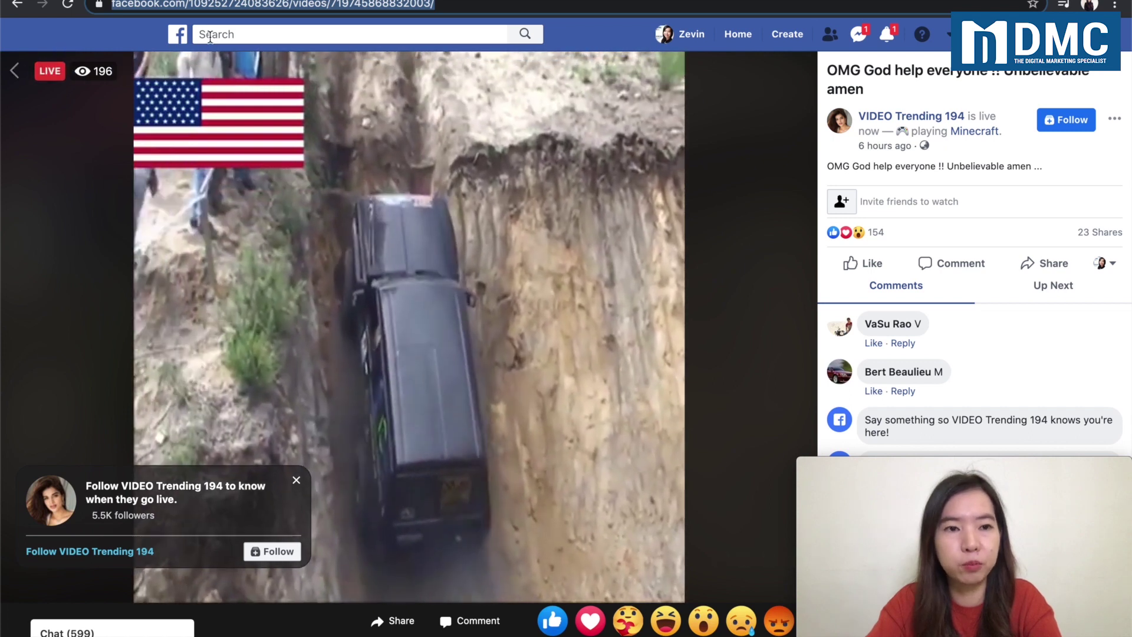
# Search Facebook for "thestar"
pyautogui.click(261, 36)
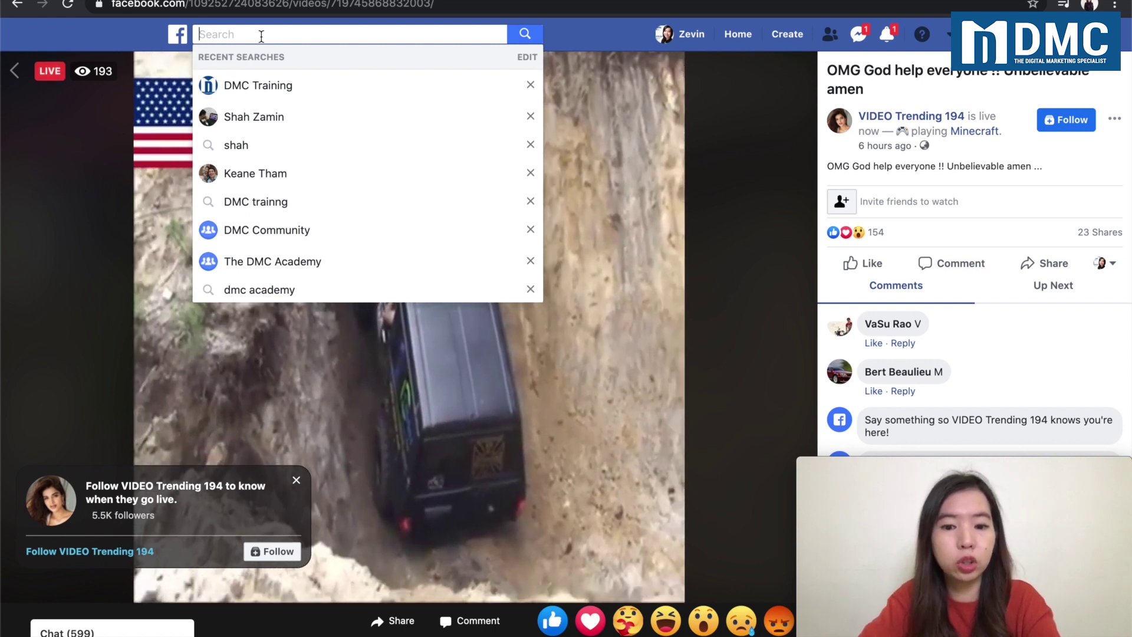
pyautogui.write('thestar')
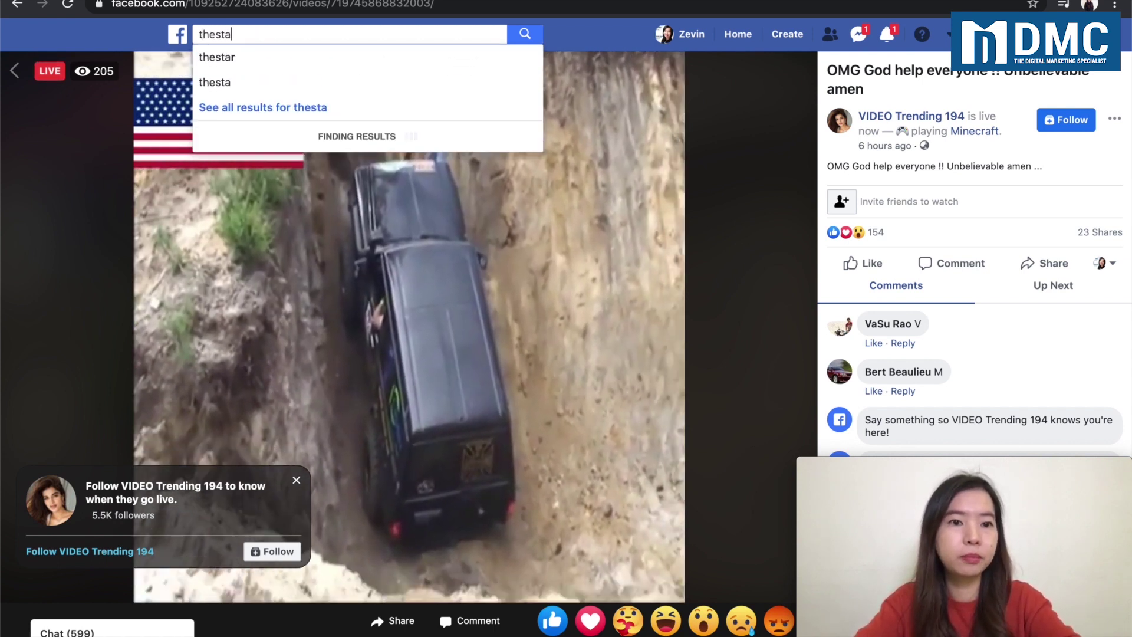
pyautogui.press('Return')
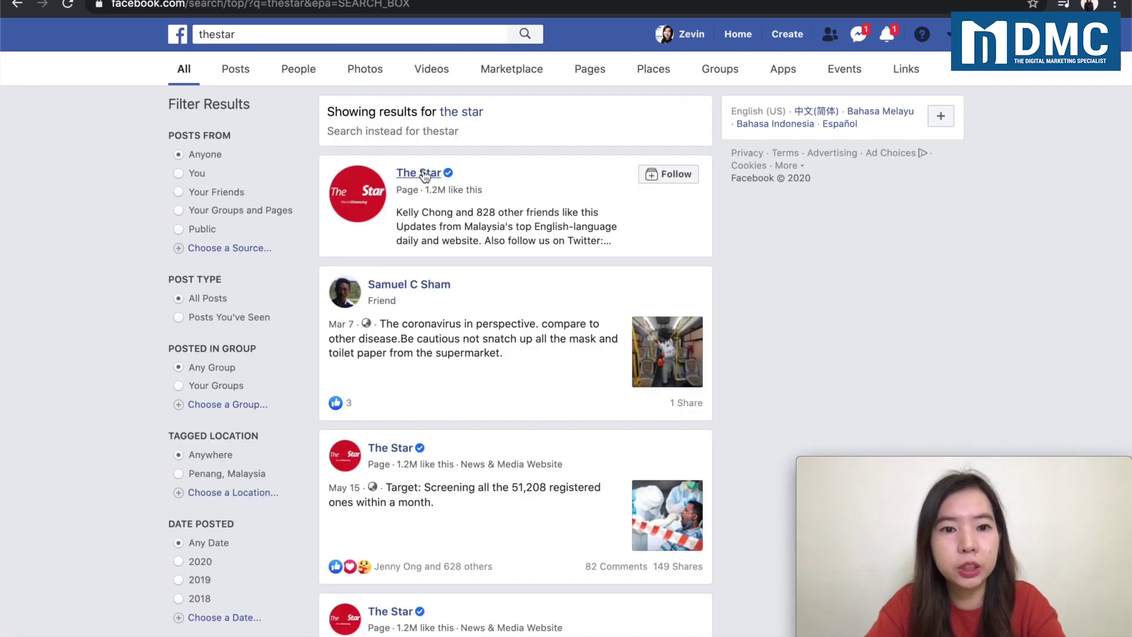
# Open the "Ismail Sabri: Entertainment outlets not allowed to open during CMCO" video from The Star's Facebook page and copy its web address
pyautogui.click(425, 175)
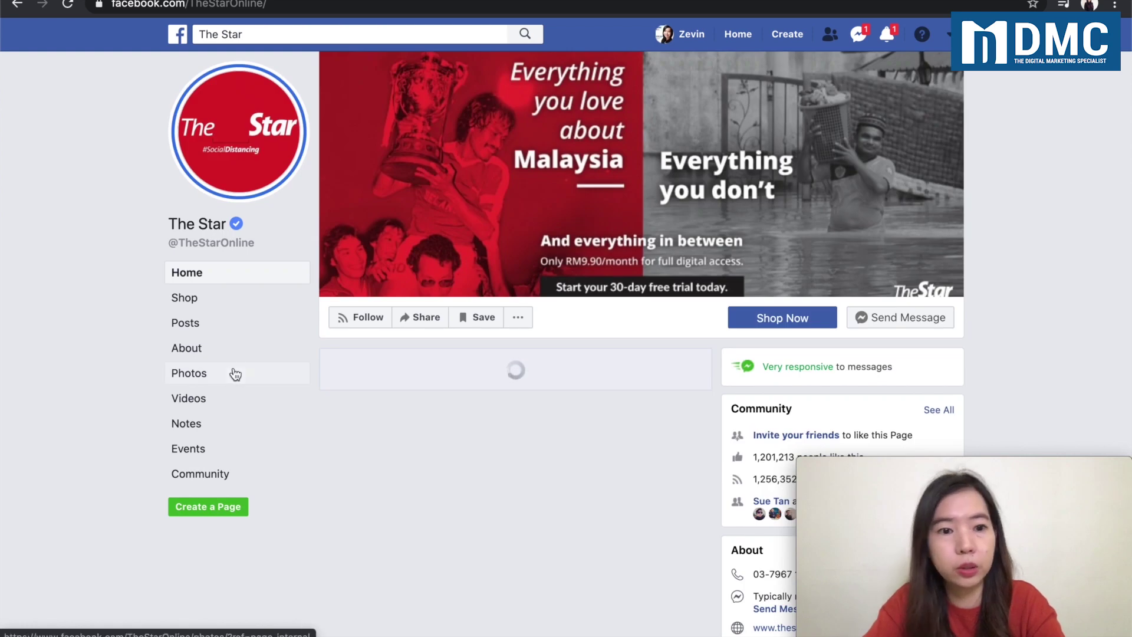
pyautogui.click(205, 400)
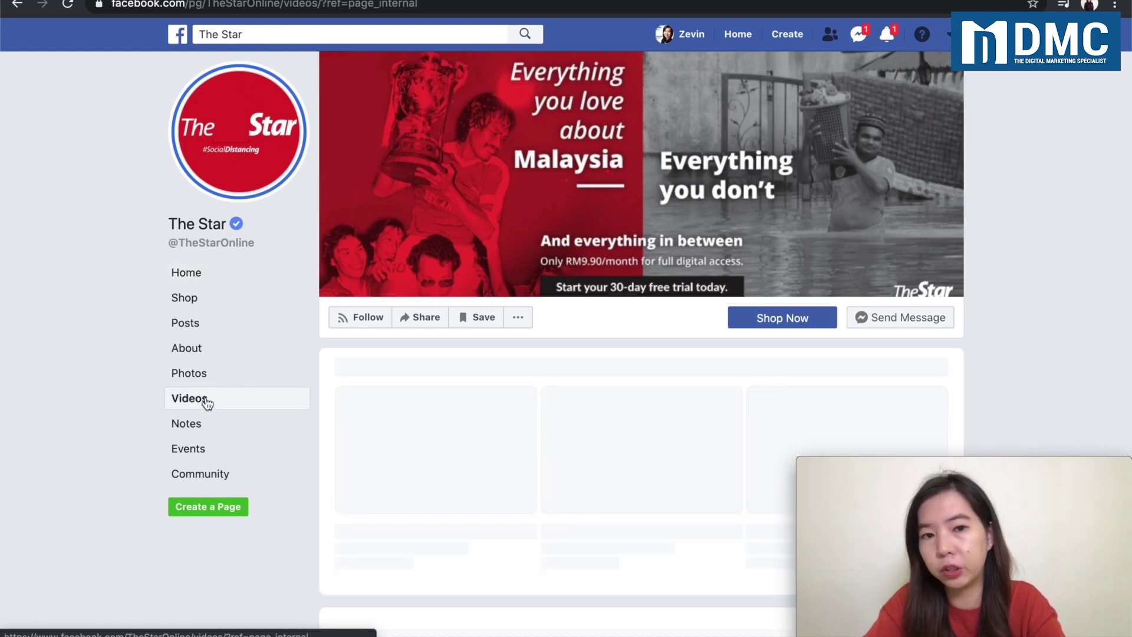
pyautogui.scroll(-3, 379, 501)
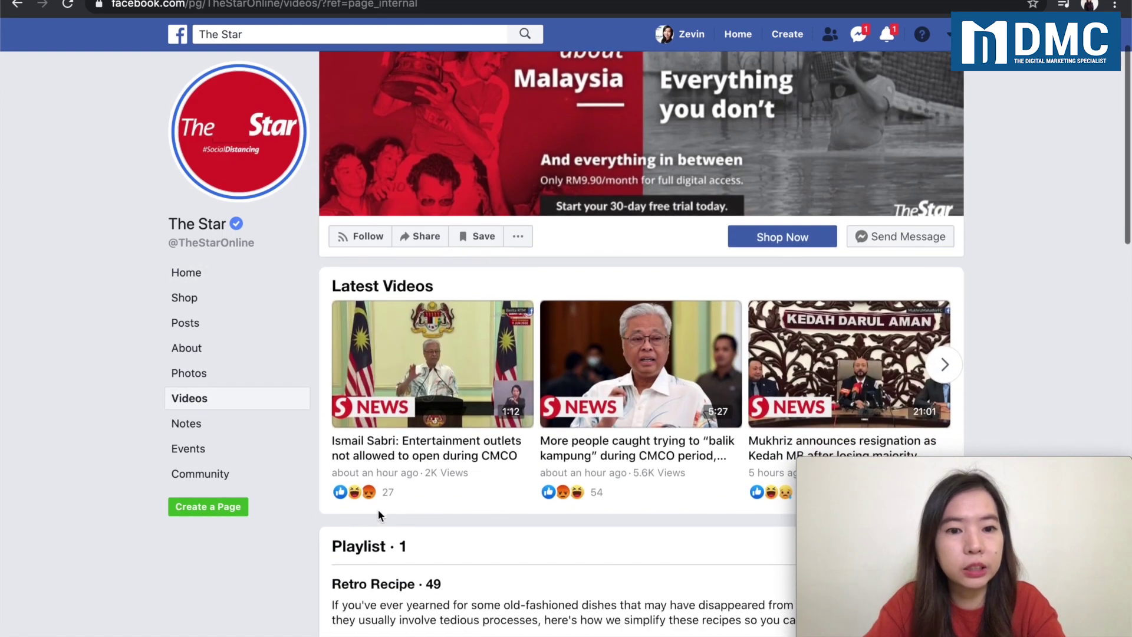
pyautogui.scroll(-1, 461, 404)
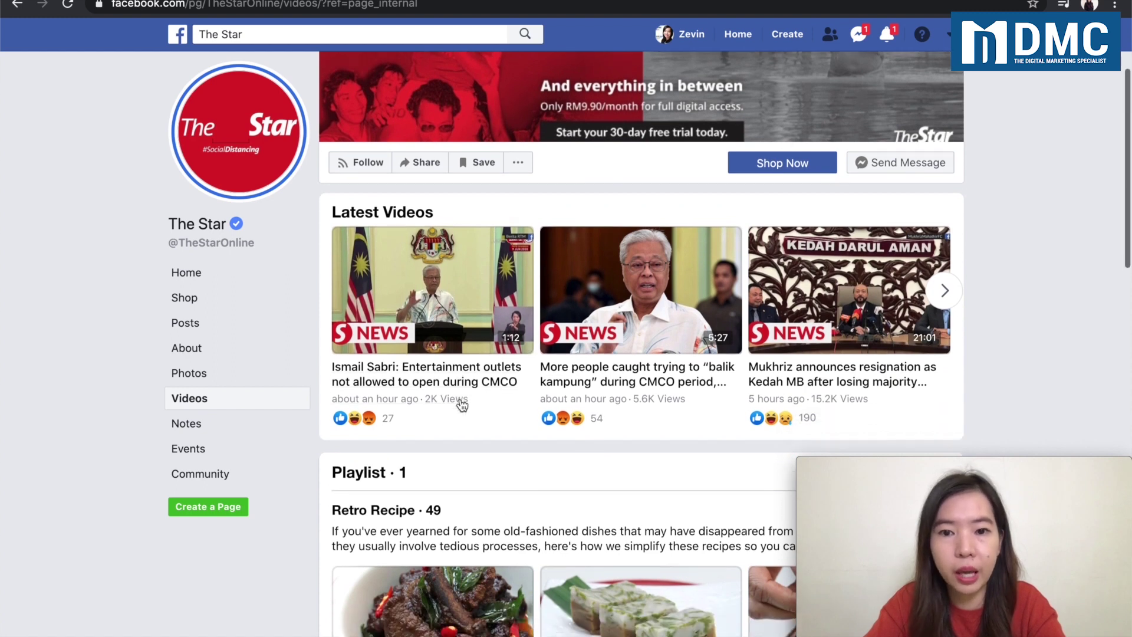
pyautogui.click(458, 303)
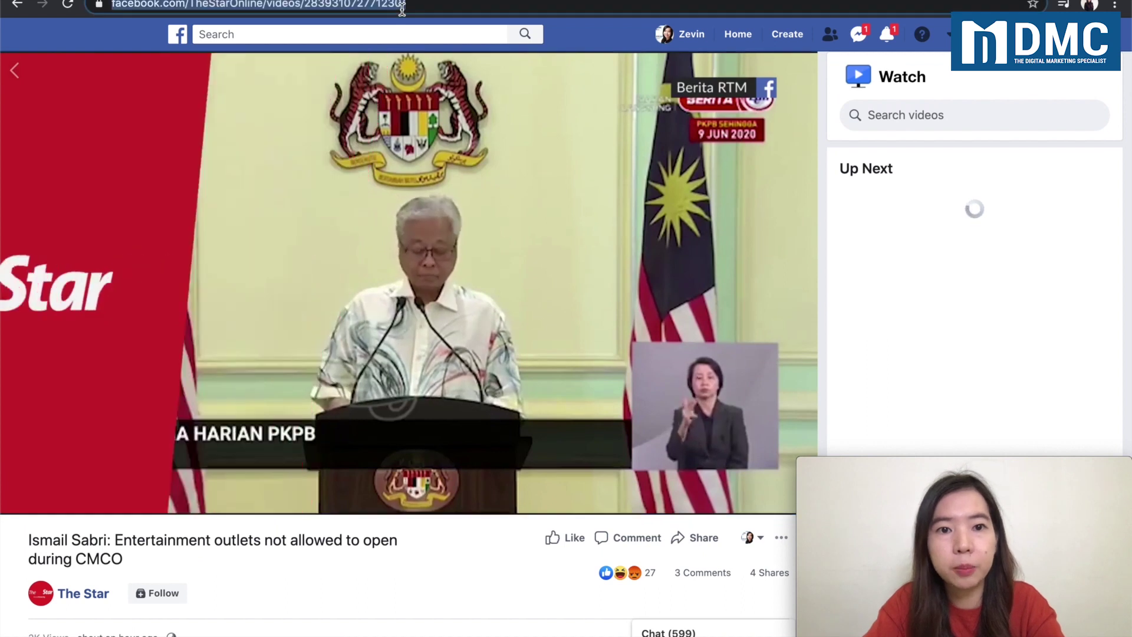
pyautogui.click(402, 8)
pyautogui.hotkey('ctrl', 'c')
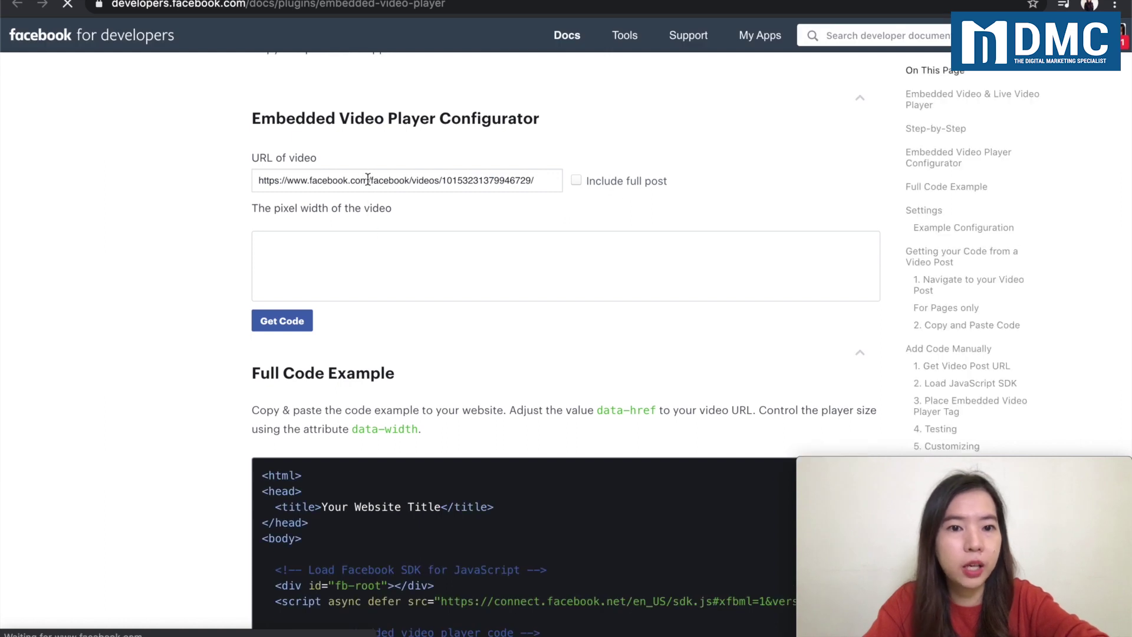
pyautogui.tripleClick(368, 180)
pyautogui.hotkey('ctrl', 'v')
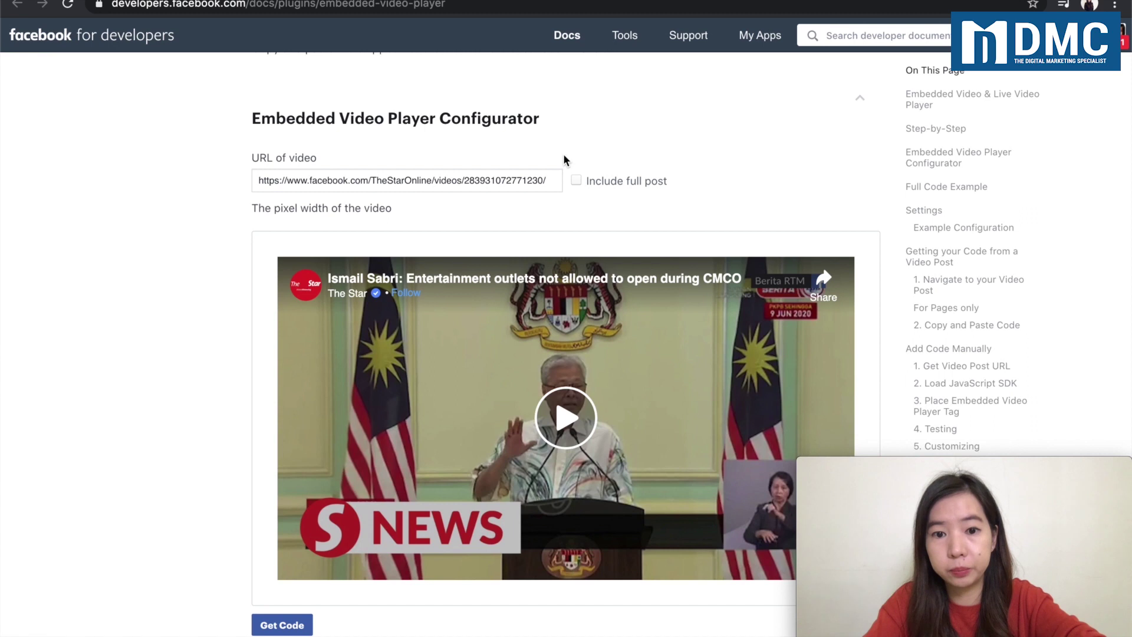
pyautogui.click(575, 180)
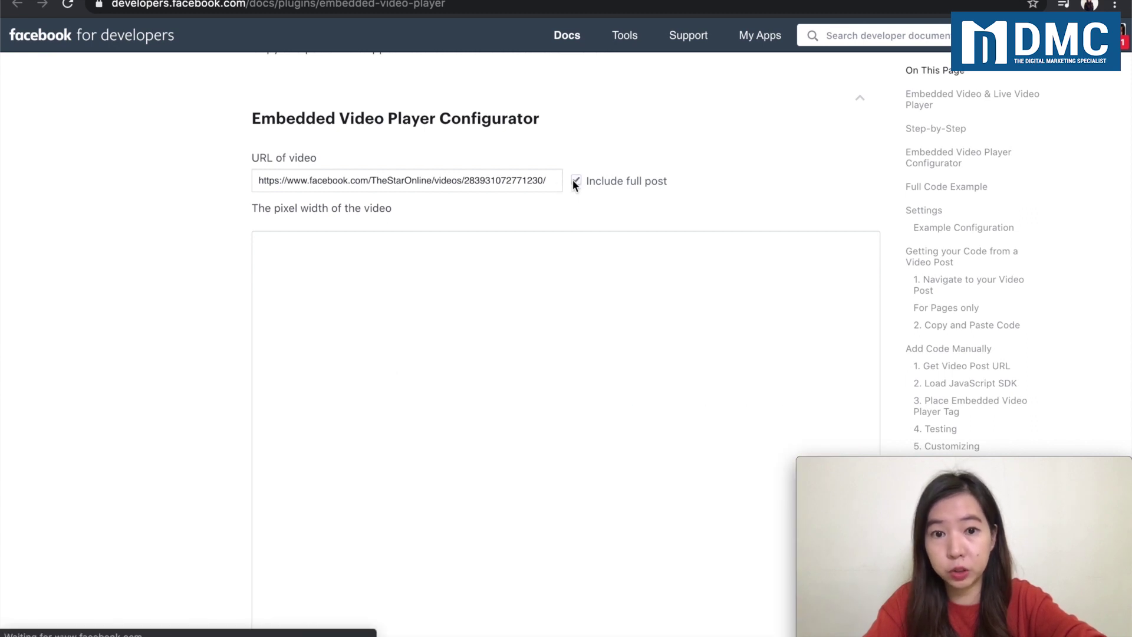
pyautogui.scroll(-2, 235, 330)
pyautogui.scroll(-3, 198, 378)
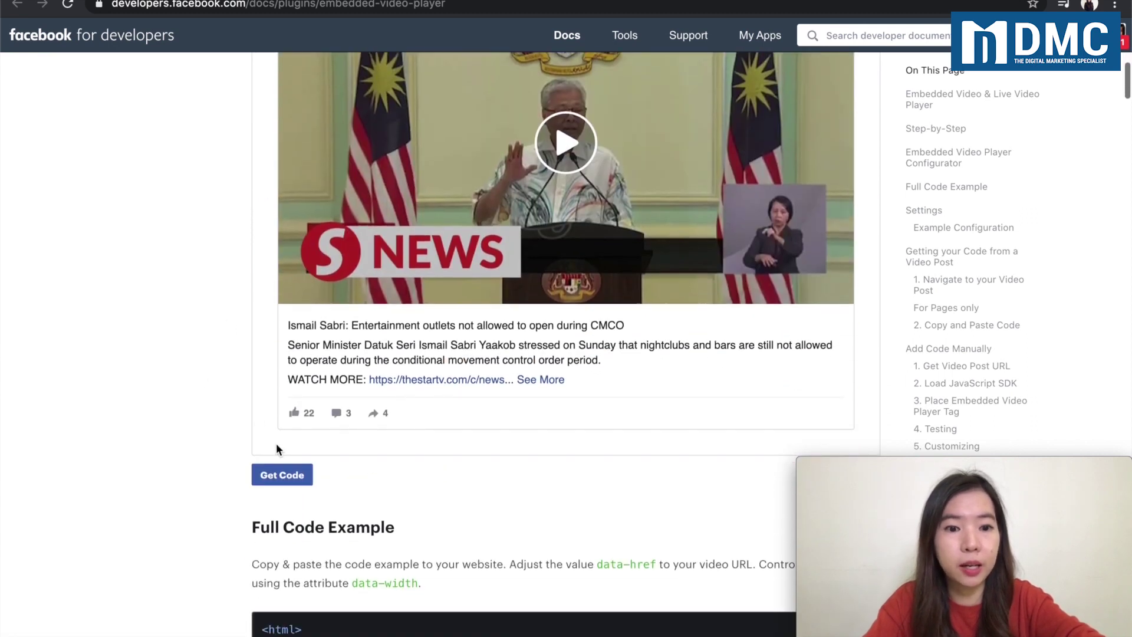
pyautogui.click(271, 478)
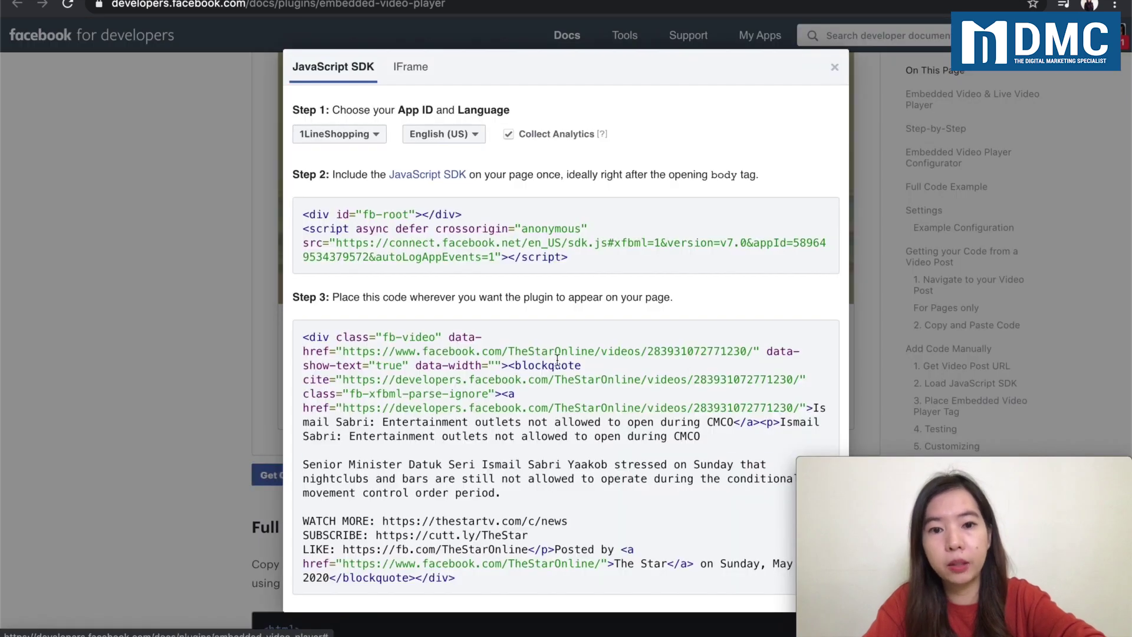
pyautogui.click(557, 360)
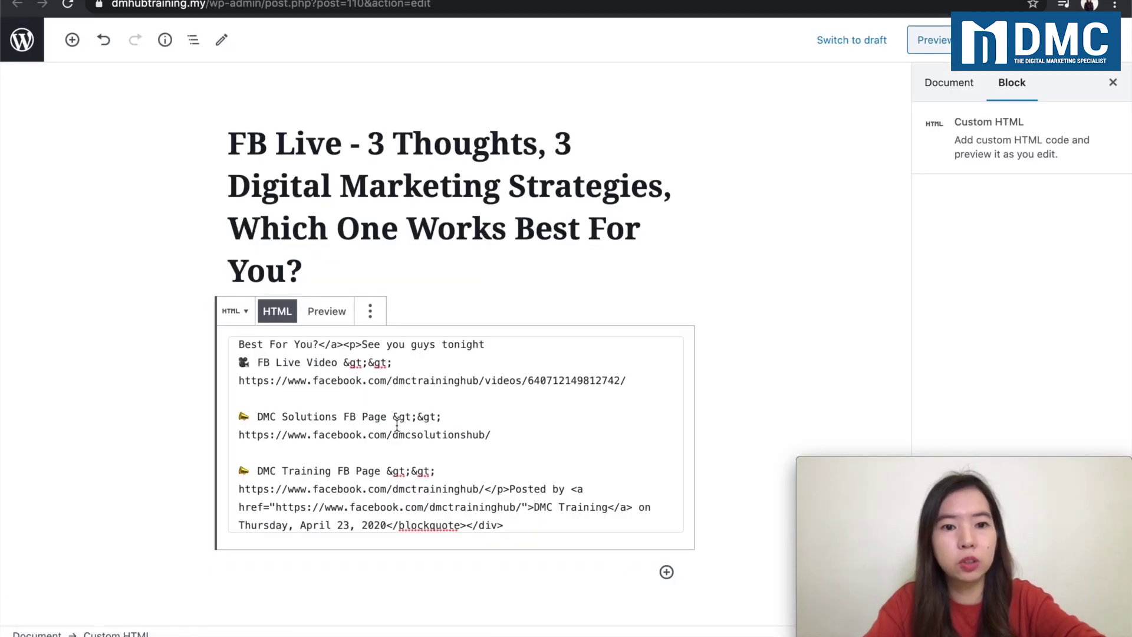
# Replace all the code in the WordPress page's Custom HTML block with the copied snippet for The Star's video
pyautogui.hotkey('ctrl', 'a')
pyautogui.press('BackSpace')
pyautogui.hotkey('ctrl', 'v')
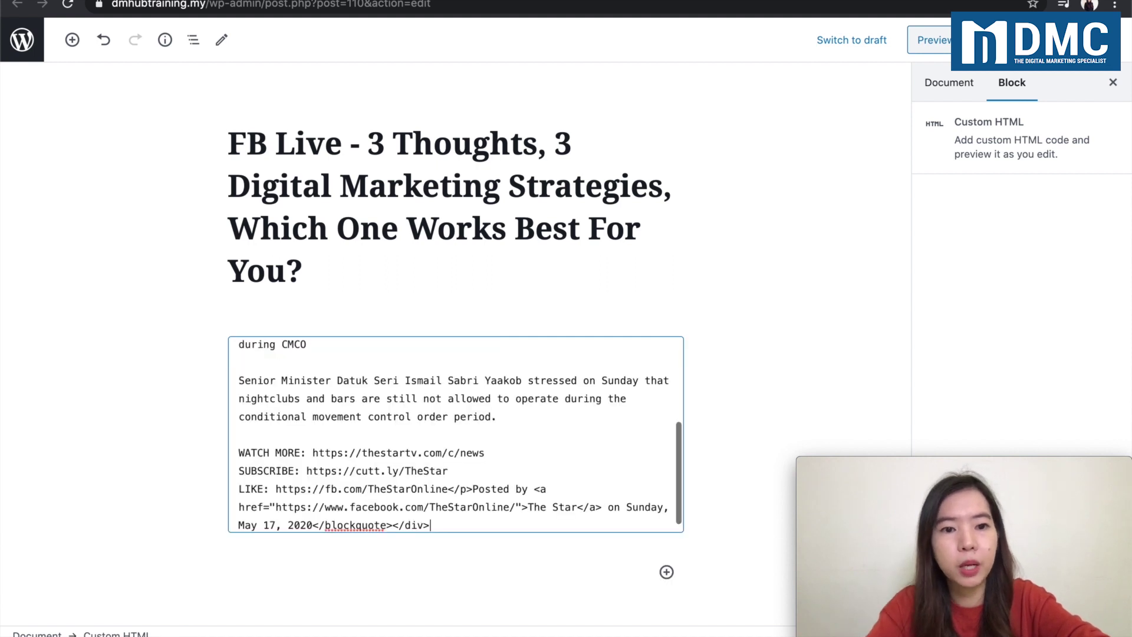
# Change the page title to "The Star" and update the page
pyautogui.tripleClick(471, 220)
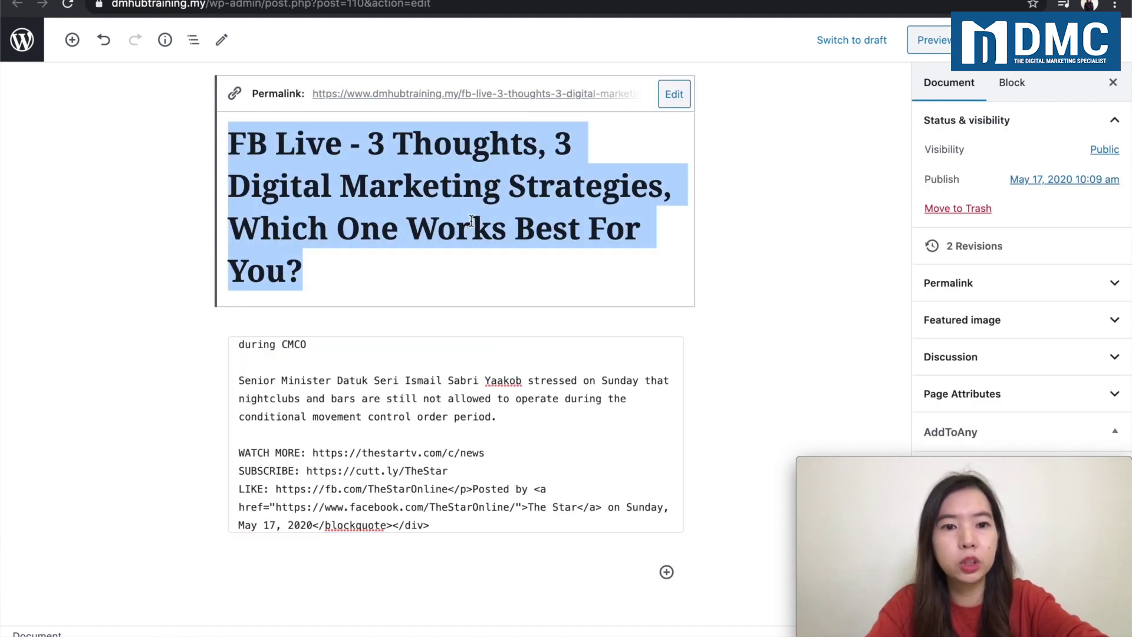
pyautogui.press('BackSpace')
pyautogui.write('Star')
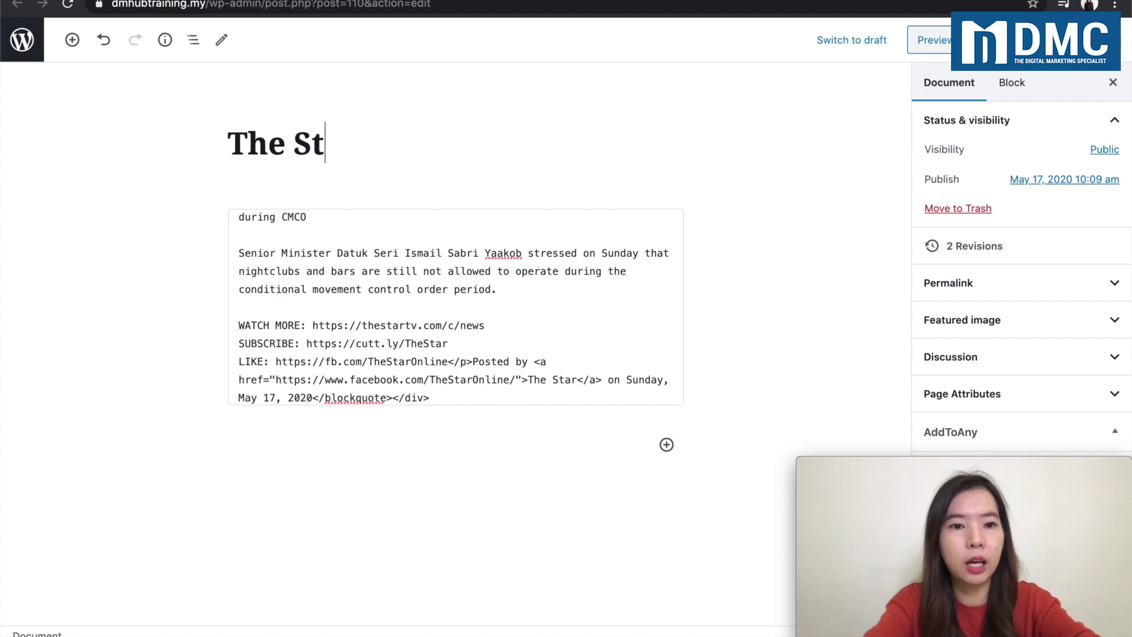
pyautogui.click(978, 39)
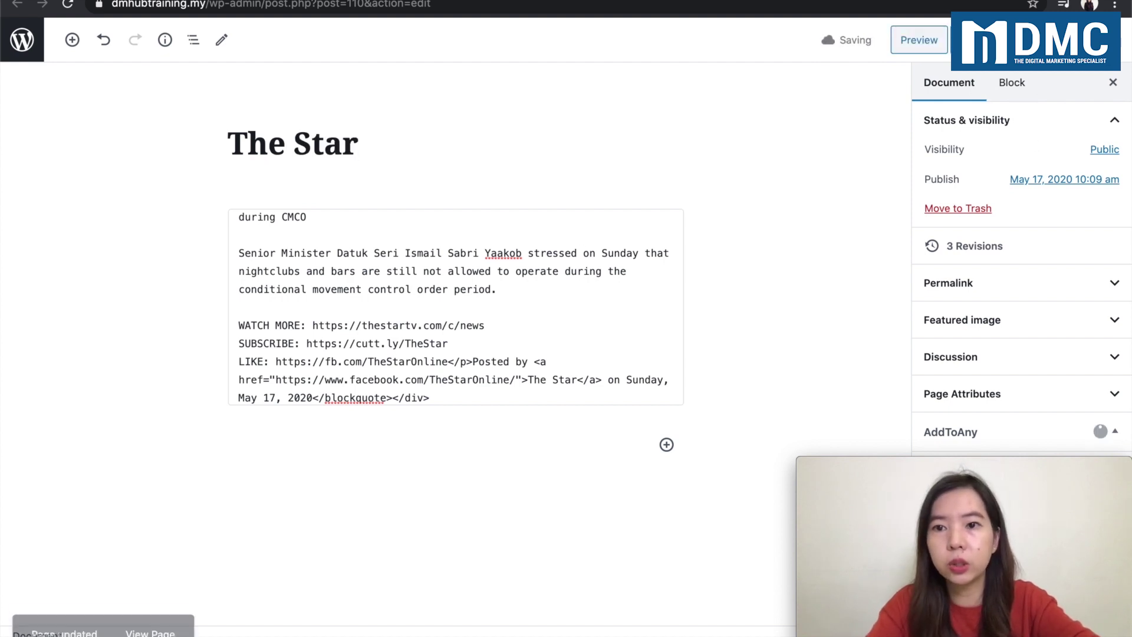
# Preview the page and check the embedded video with its post text below
pyautogui.click(935, 41)
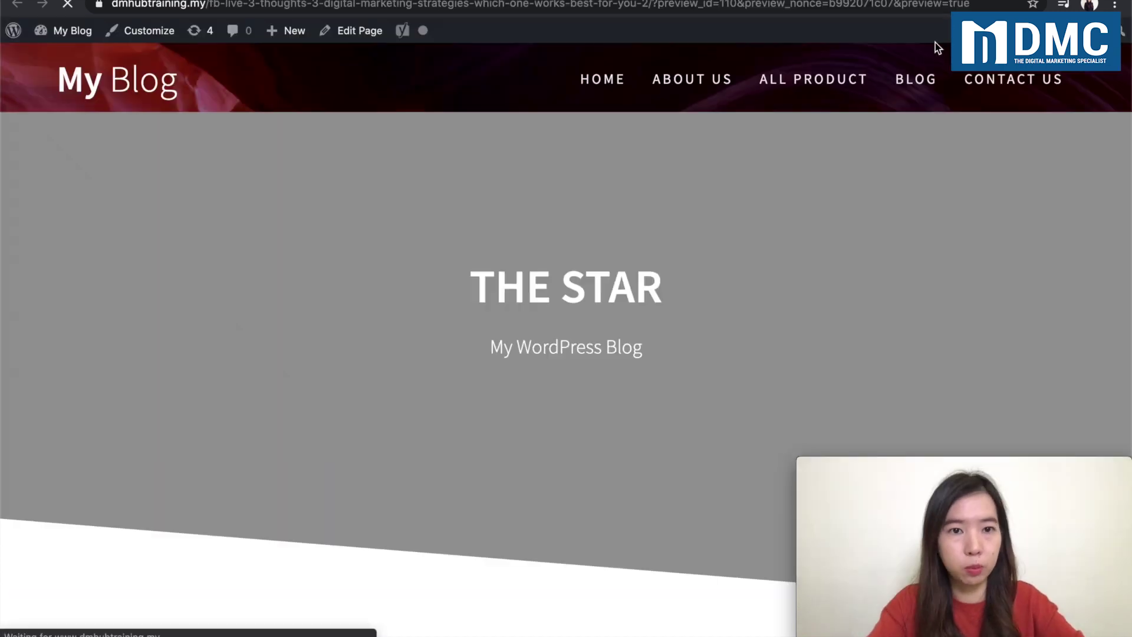
pyautogui.scroll(-5, 329, 450)
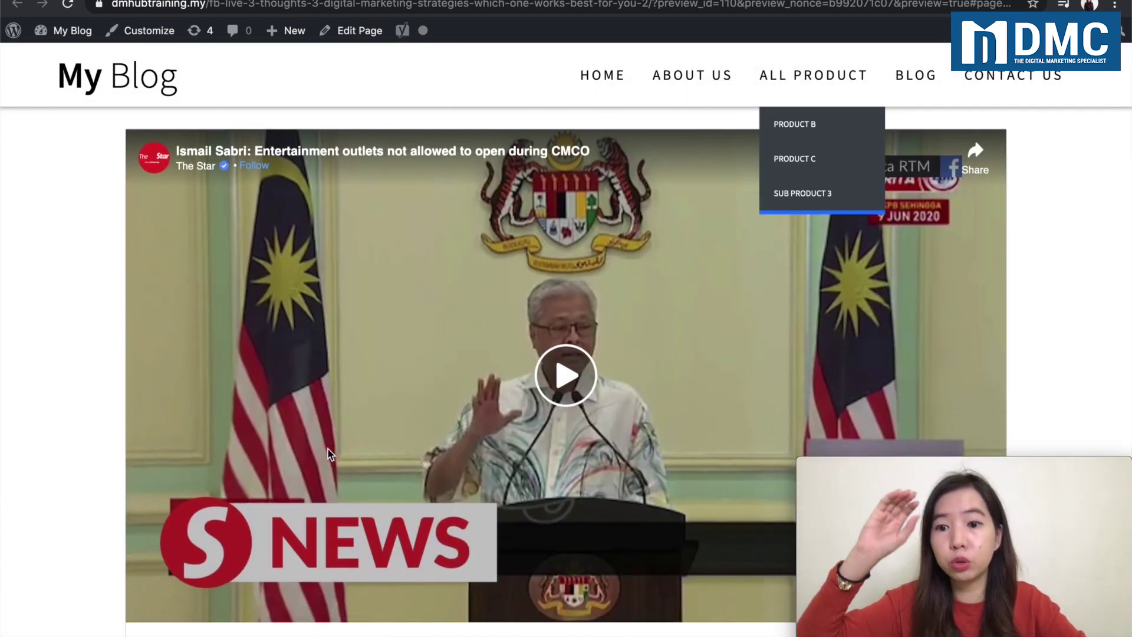
pyautogui.scroll(-2, 328, 448)
pyautogui.scroll(-2, 327, 448)
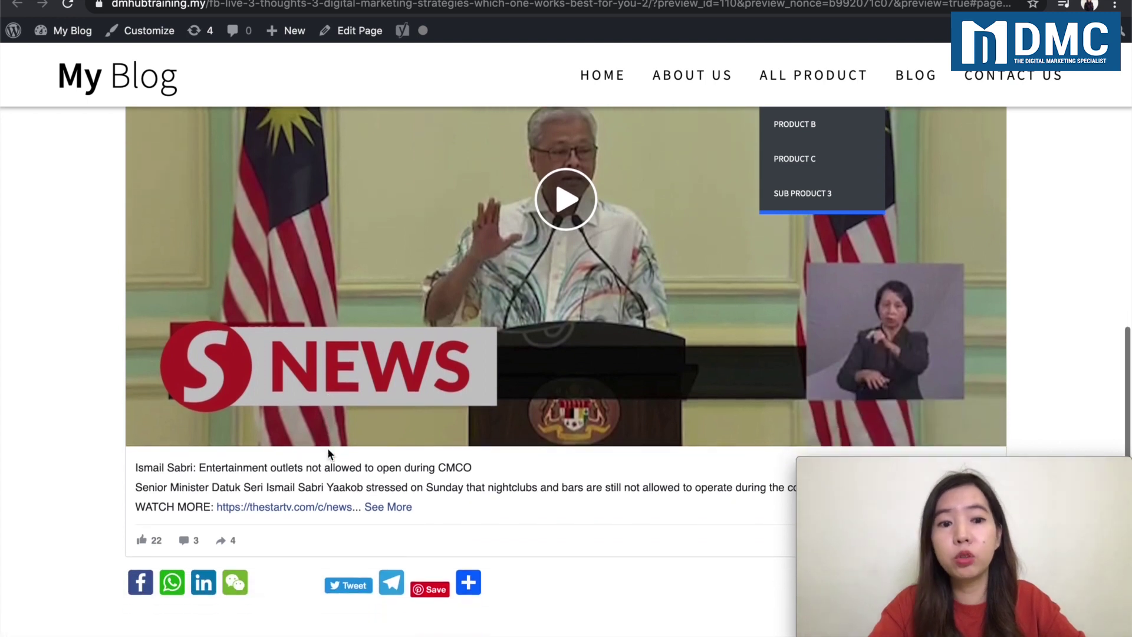
pyautogui.scroll(1, 81, 395)
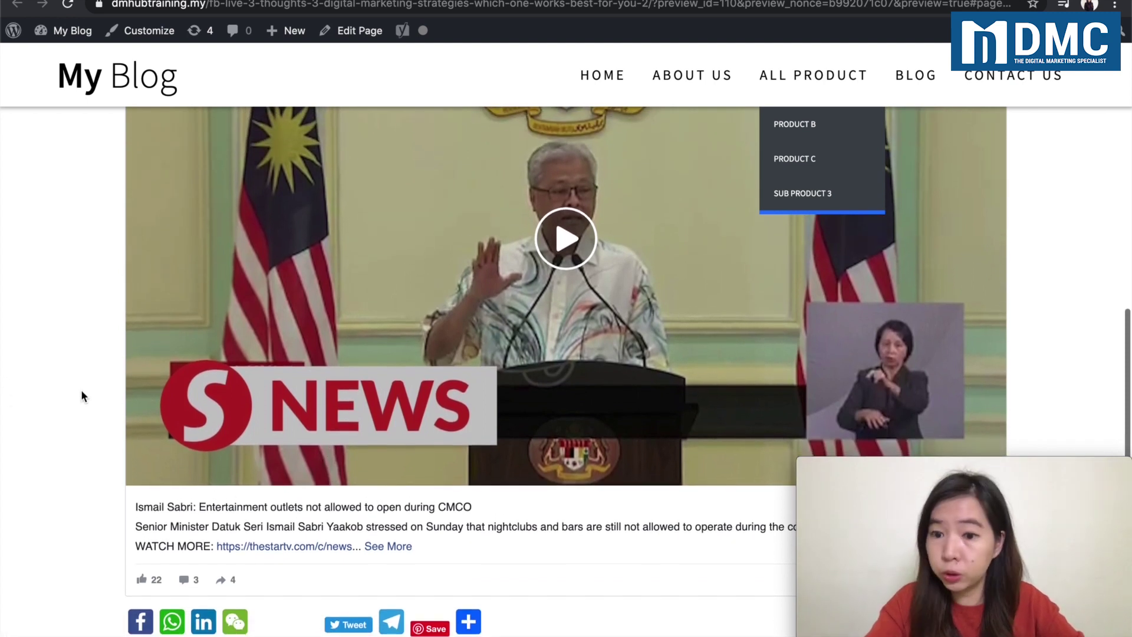
pyautogui.scroll(3, 82, 395)
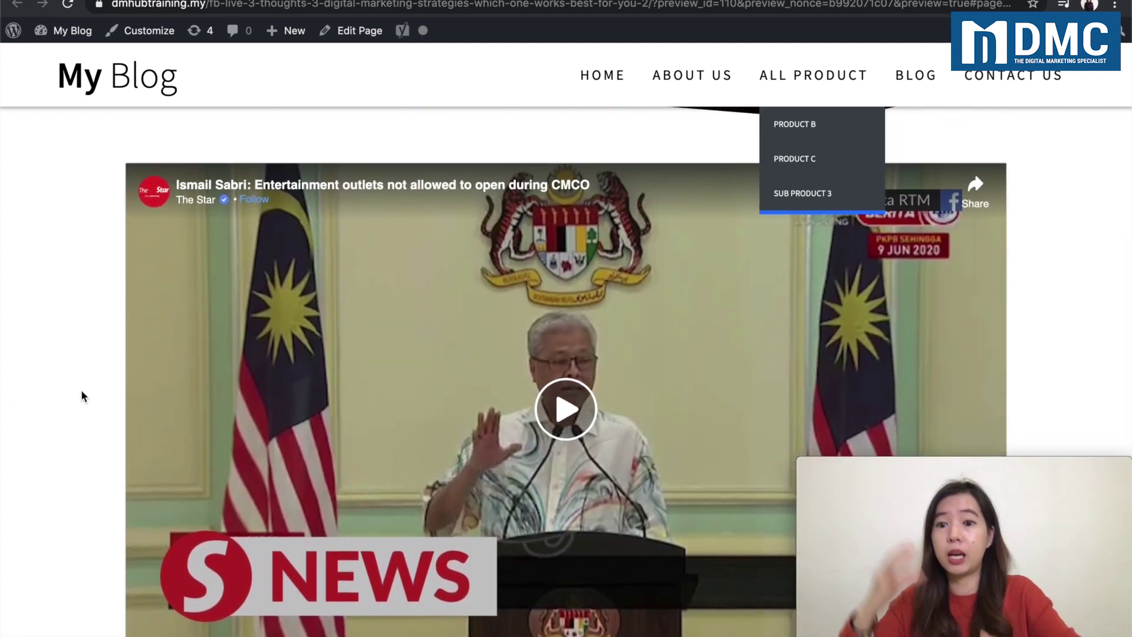